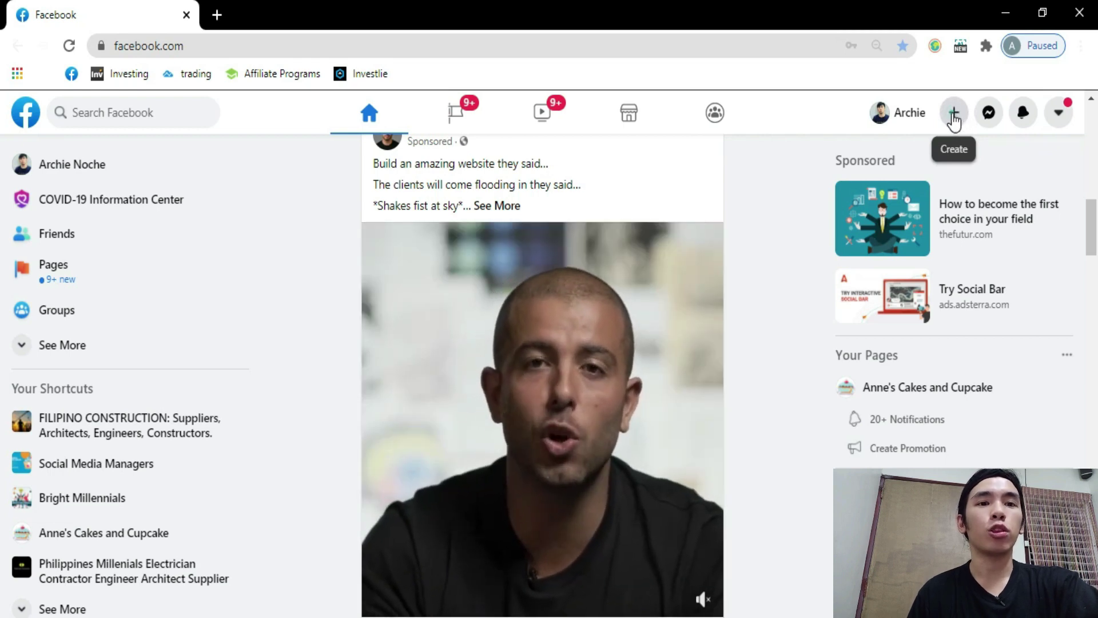
# Start creating a new Facebook Page and name it with the owner's full name followed by "Demo".
pyautogui.click(954, 118)
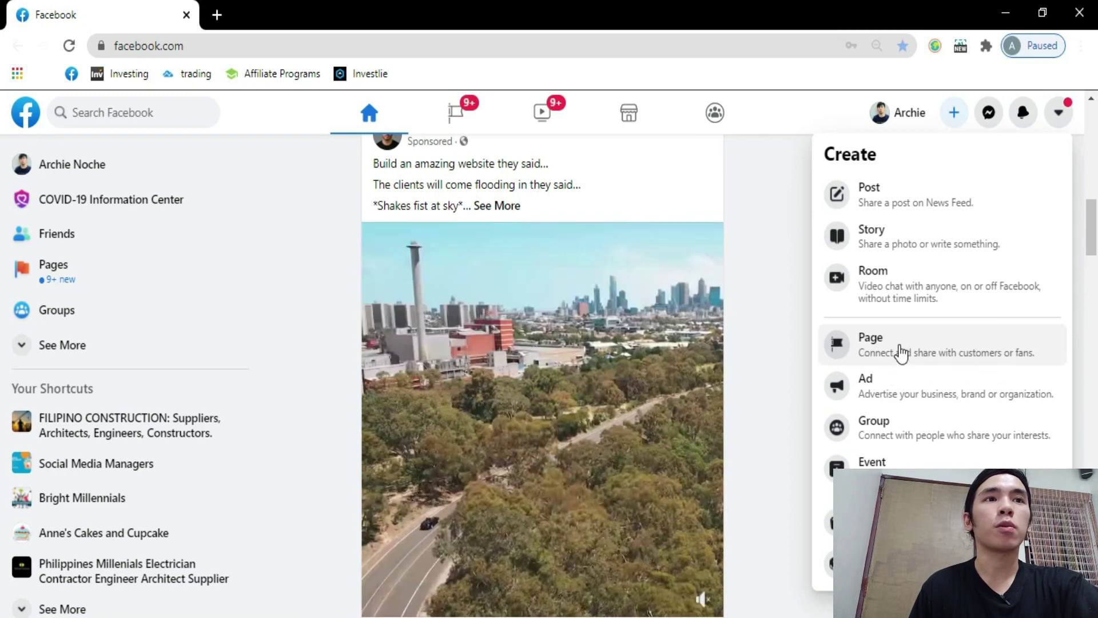
pyautogui.click(901, 353)
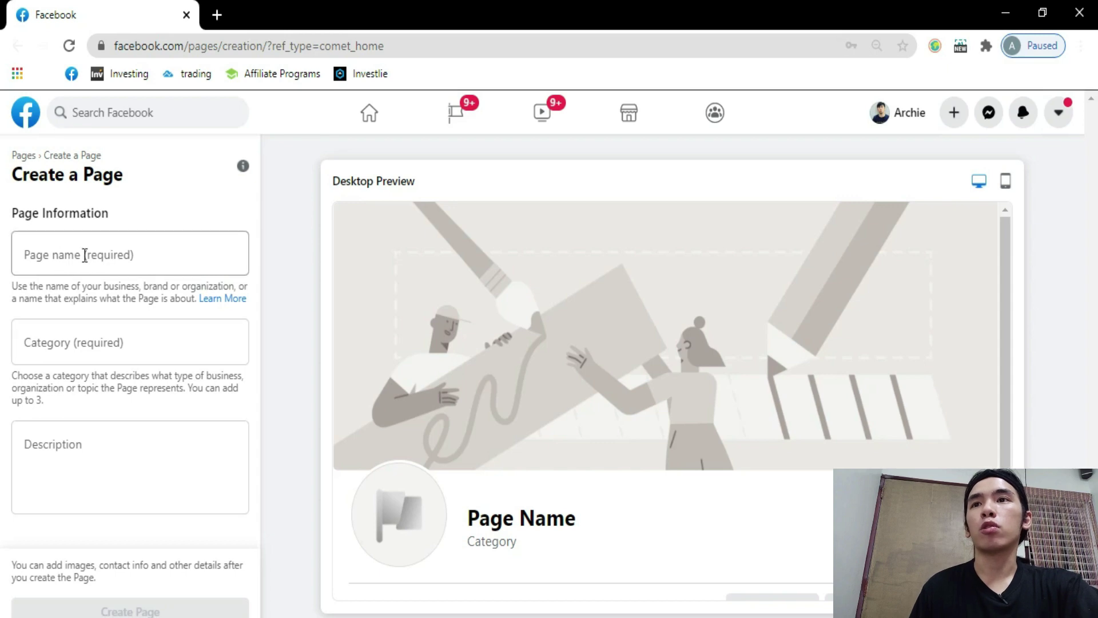
pyautogui.click(123, 258)
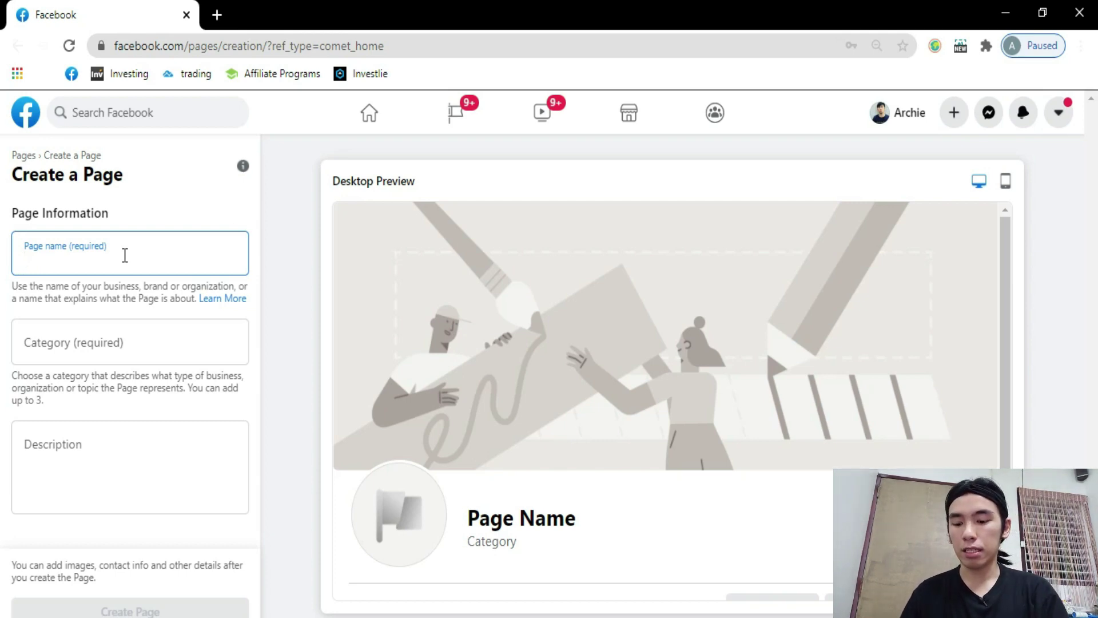
pyautogui.write('Ar')
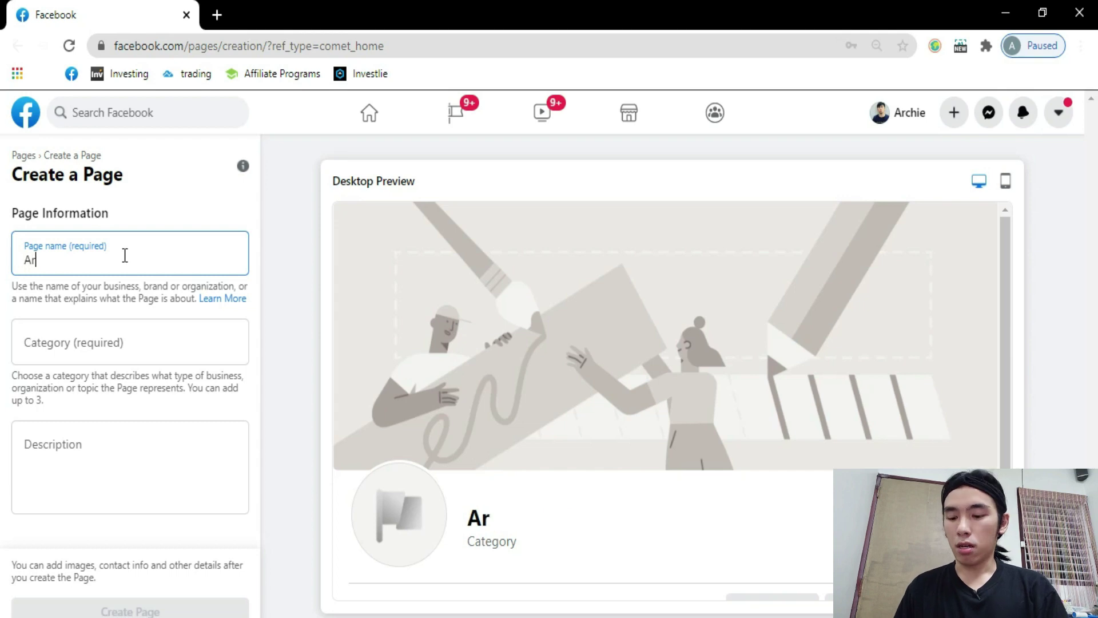
pyautogui.write('chie NOche')
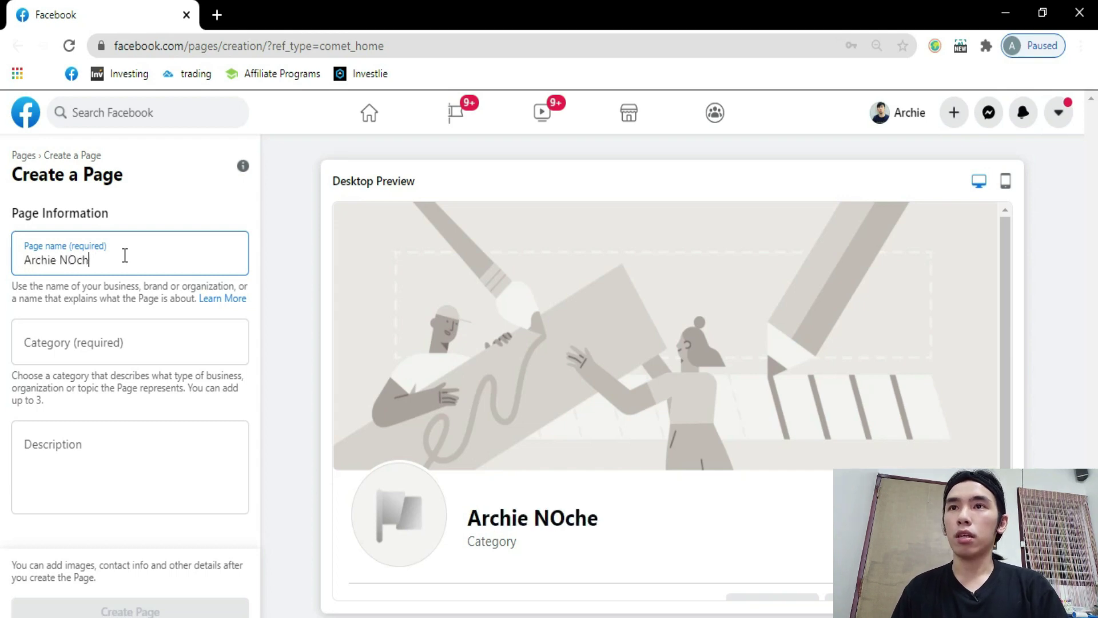
pyautogui.press('BackSpace')
pyautogui.press('BackSpace')
pyautogui.press('BackSpace')
pyautogui.press('BackSpace')
pyautogui.write('oche ')
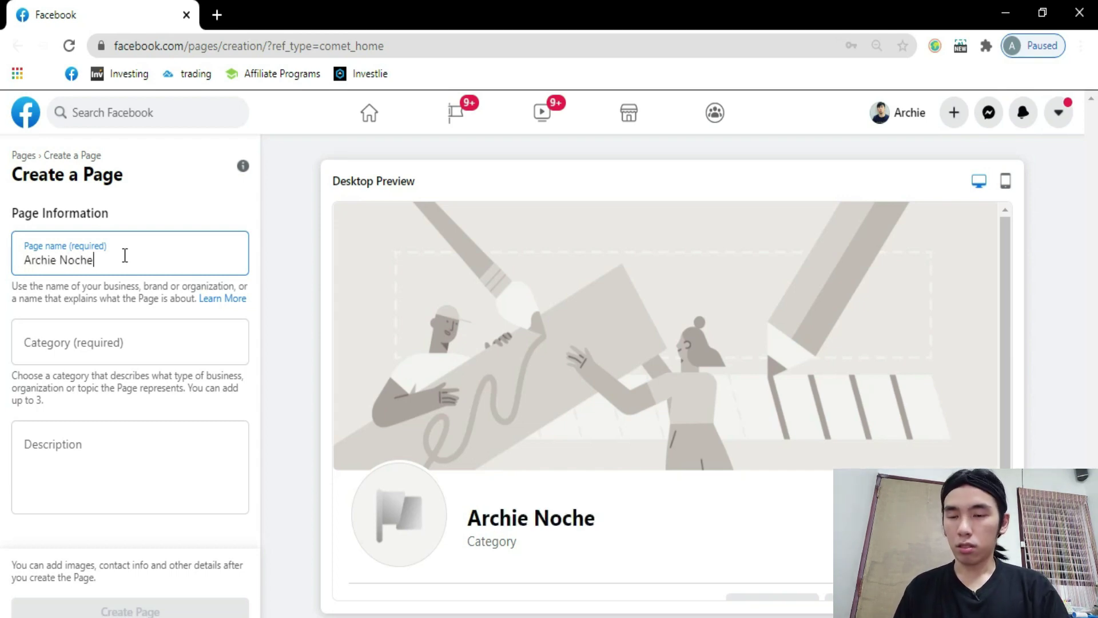
pyautogui.write('Demo')
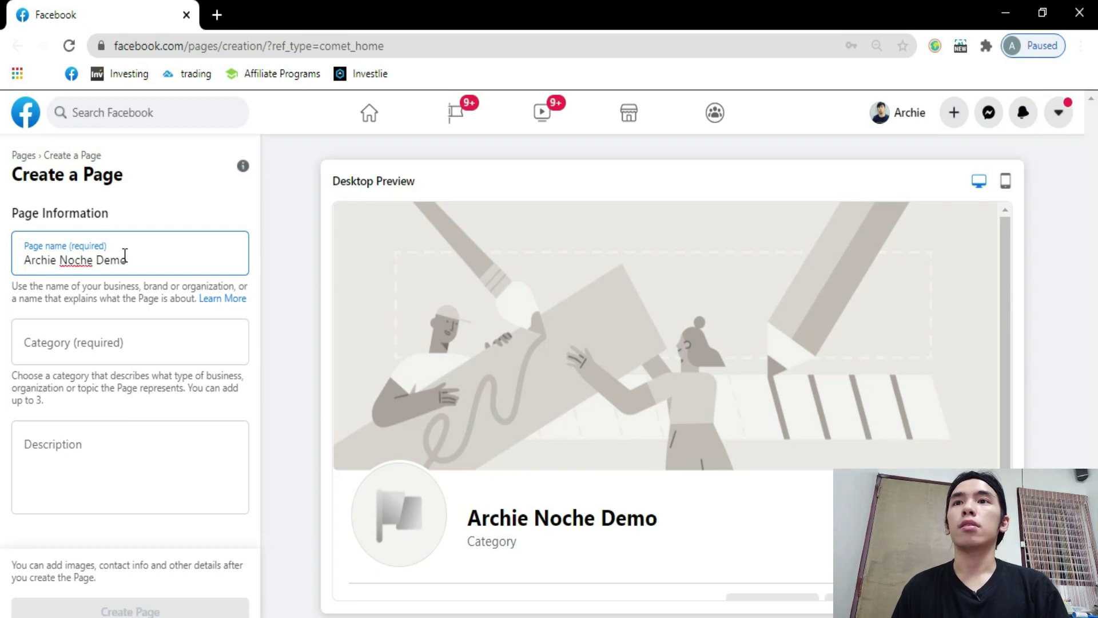
# Set the Page's category to Education.
pyautogui.click(123, 340)
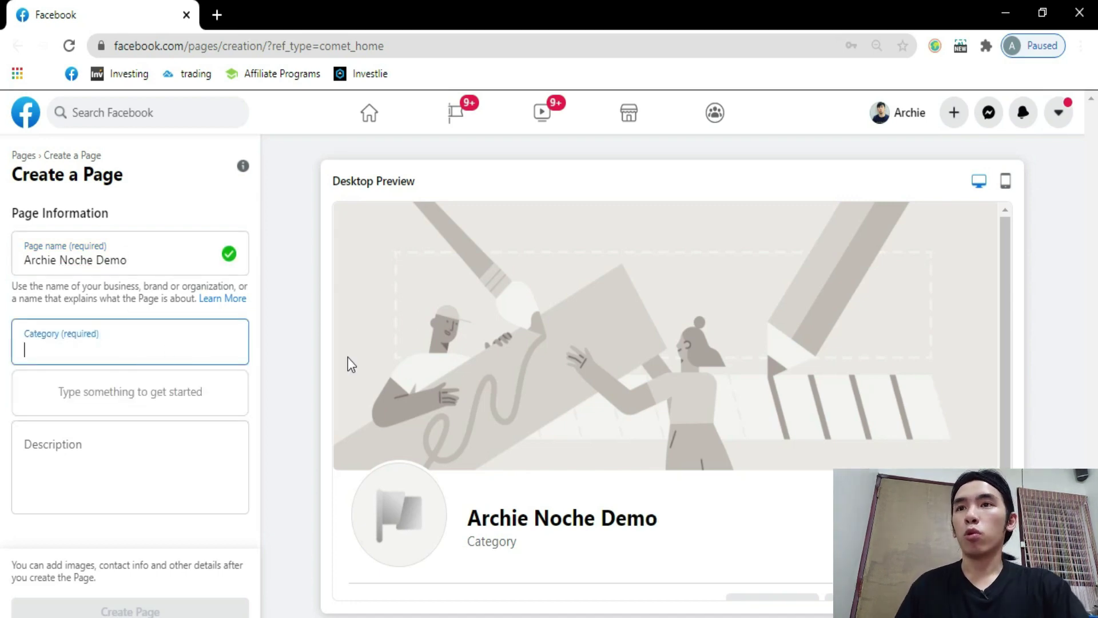
pyautogui.write('C')
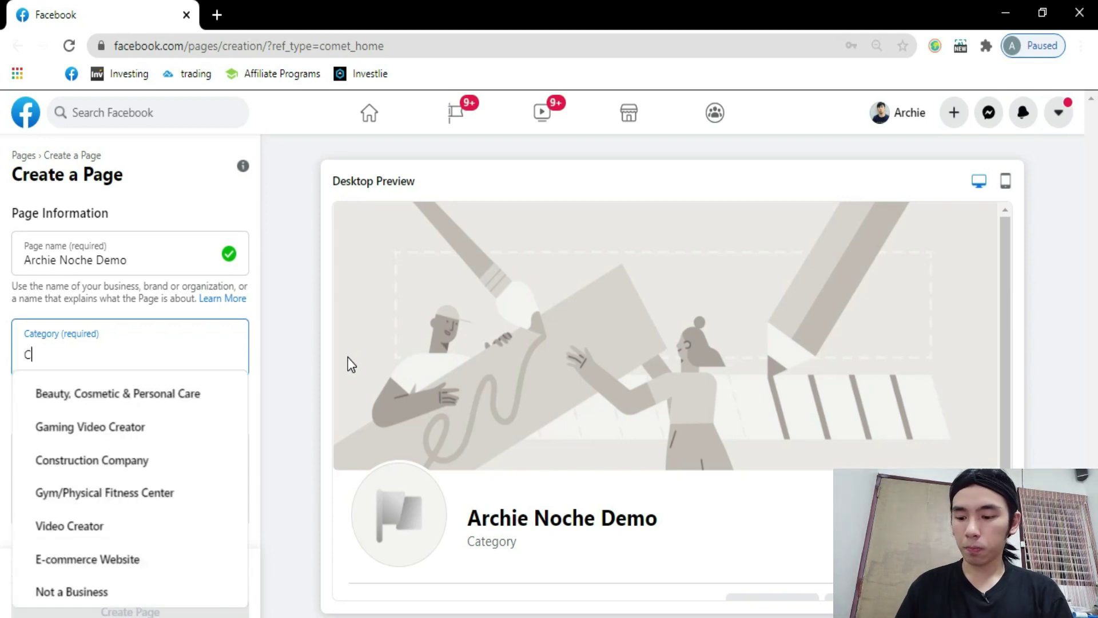
pyautogui.press('BackSpace')
pyautogui.write('Educatio')
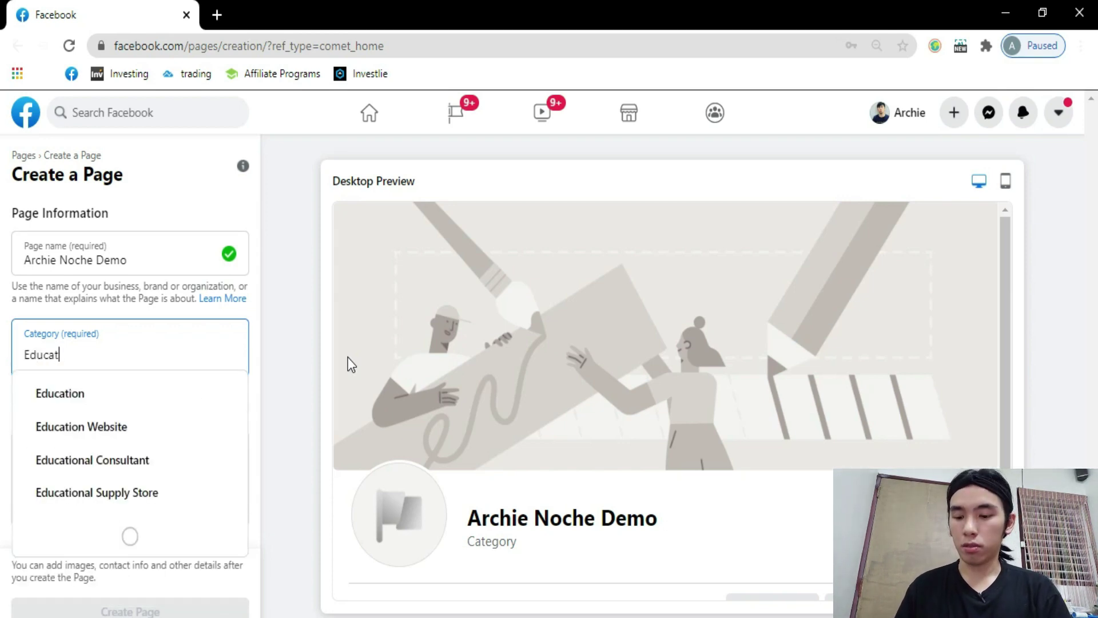
pyautogui.click(137, 394)
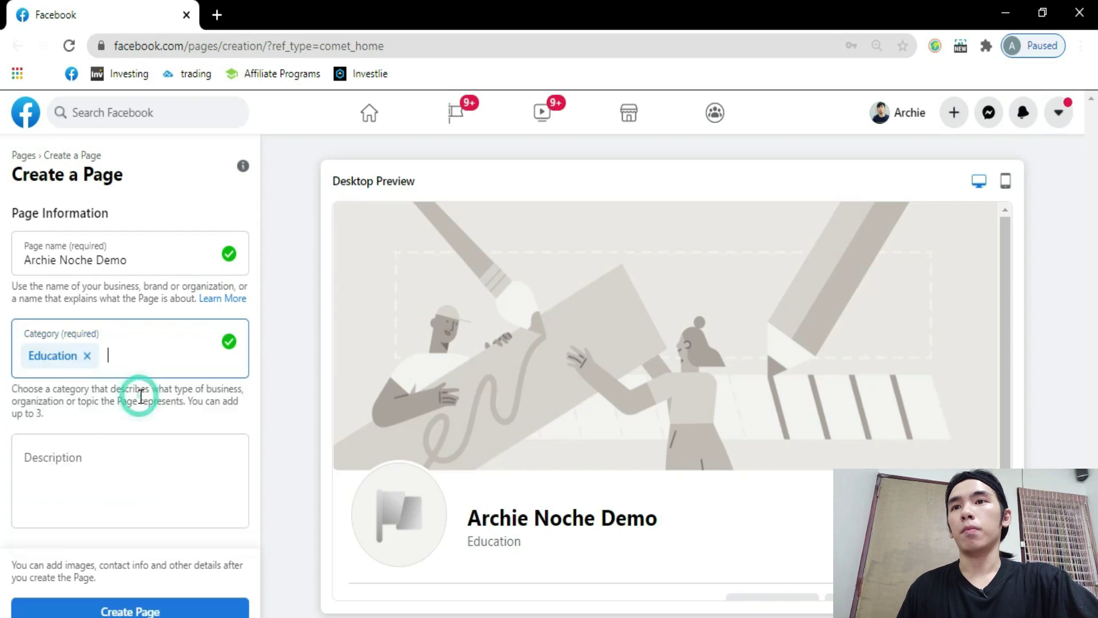
# Enter the Page description "Demo account for Facebook page tutorials.".
pyautogui.click(92, 451)
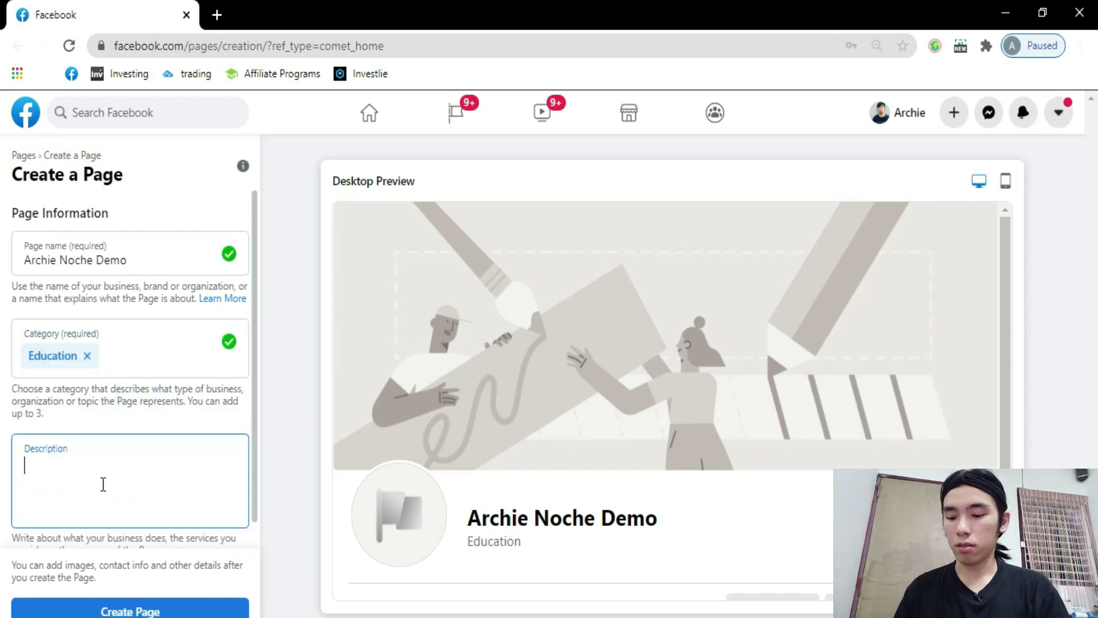
pyautogui.write('Dem')
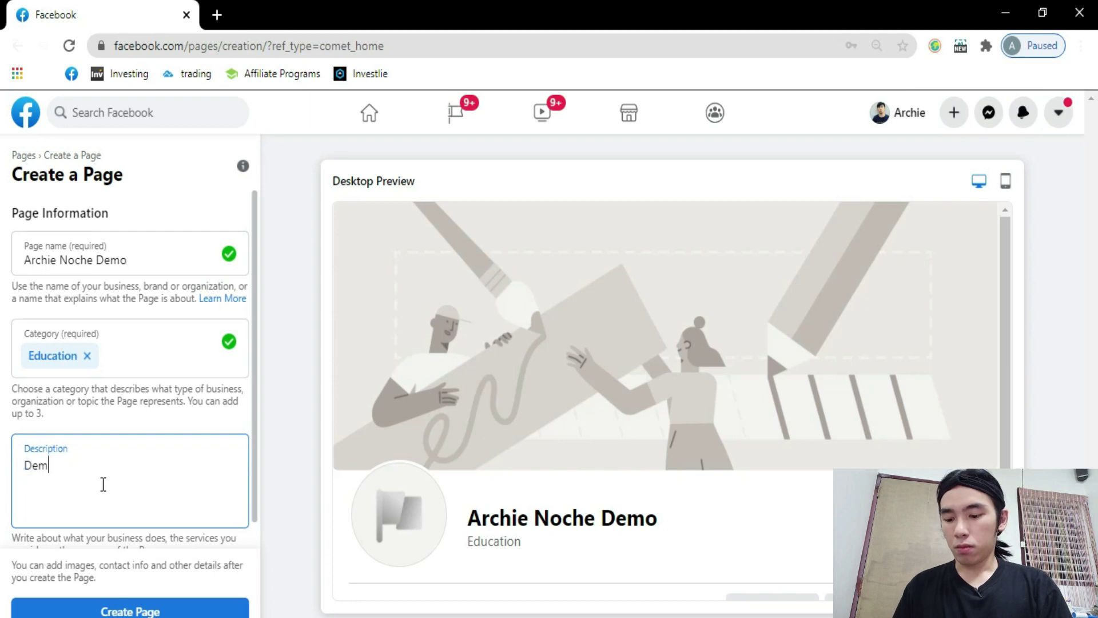
pyautogui.write('o account ')
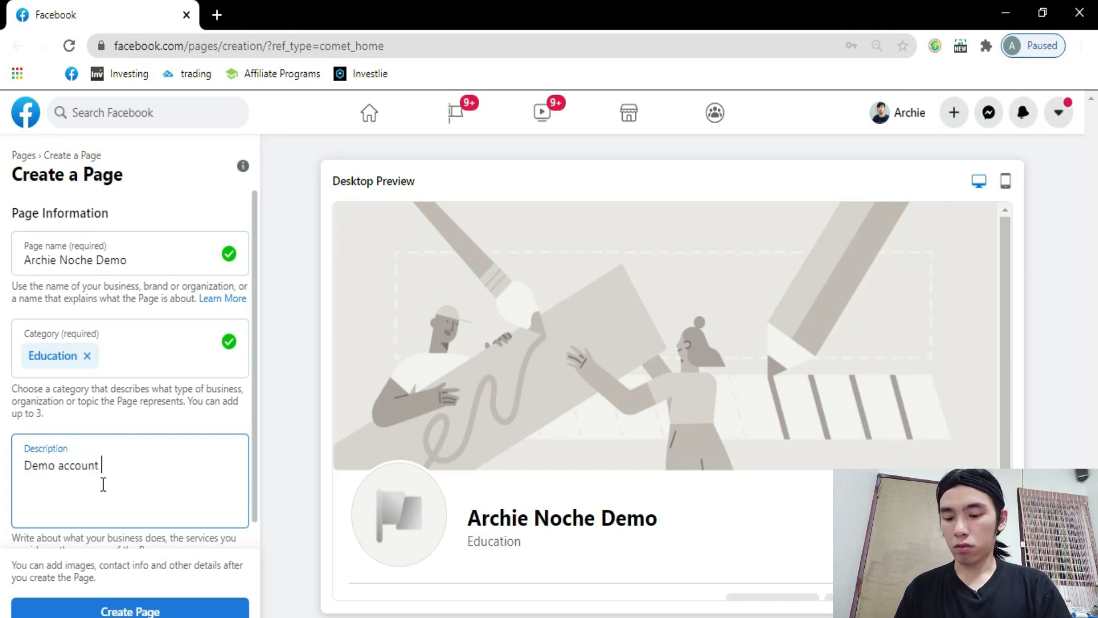
pyautogui.write('for Faceb')
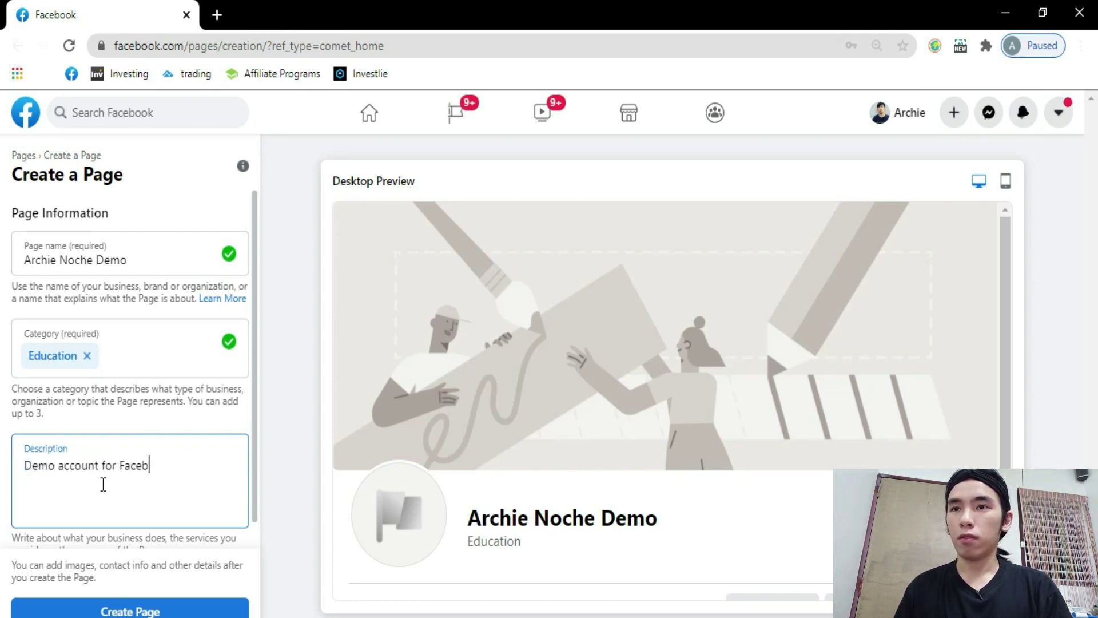
pyautogui.write('ook page ')
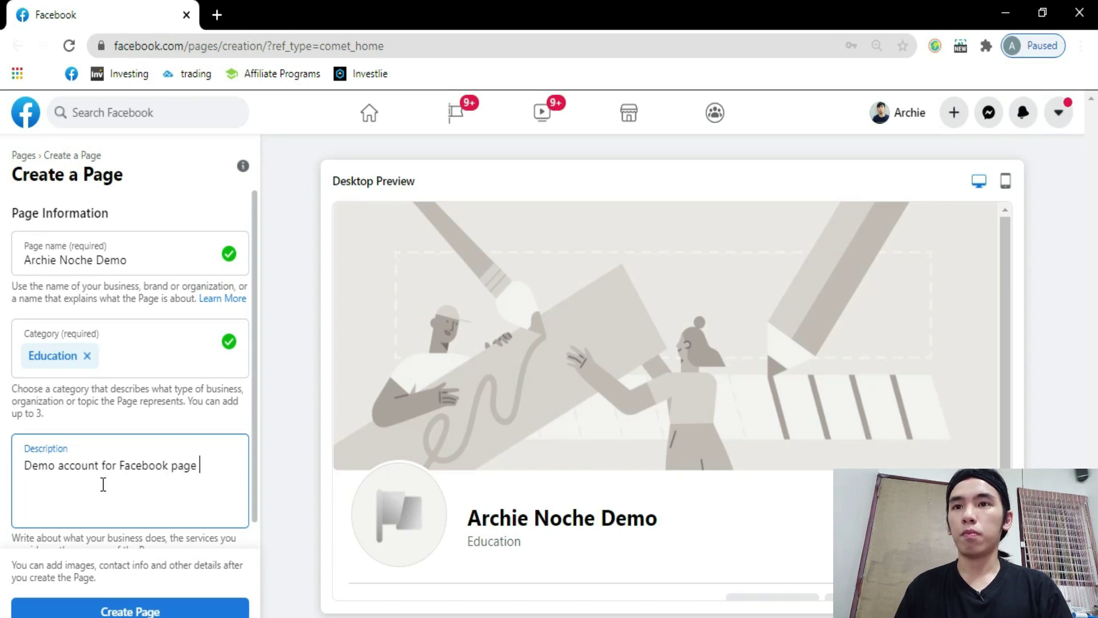
pyautogui.write('tutoria')
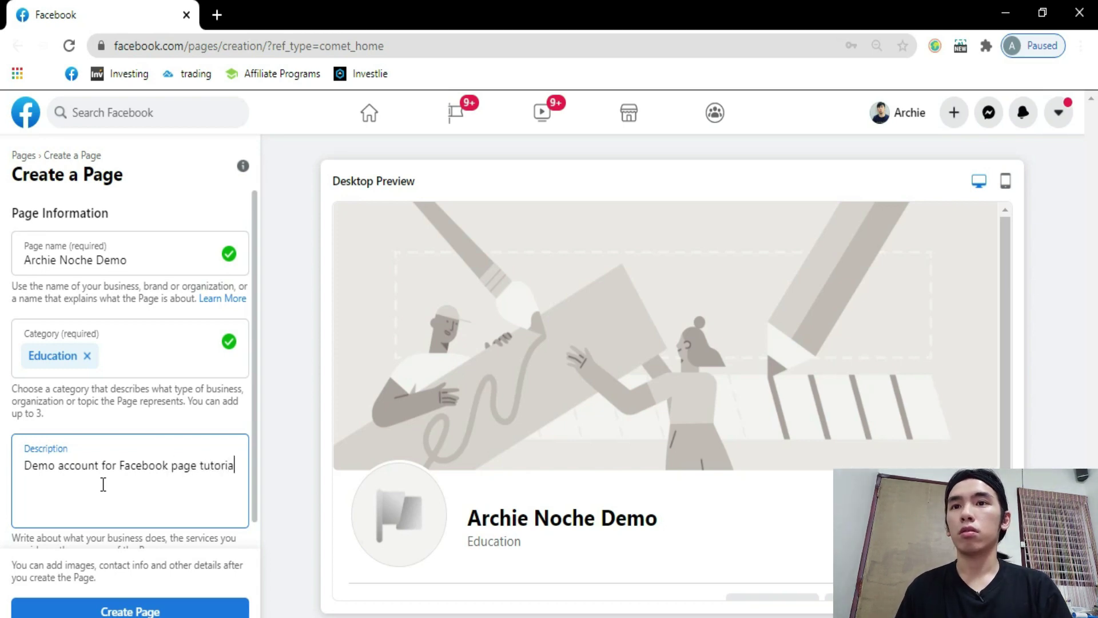
pyautogui.write('ls.')
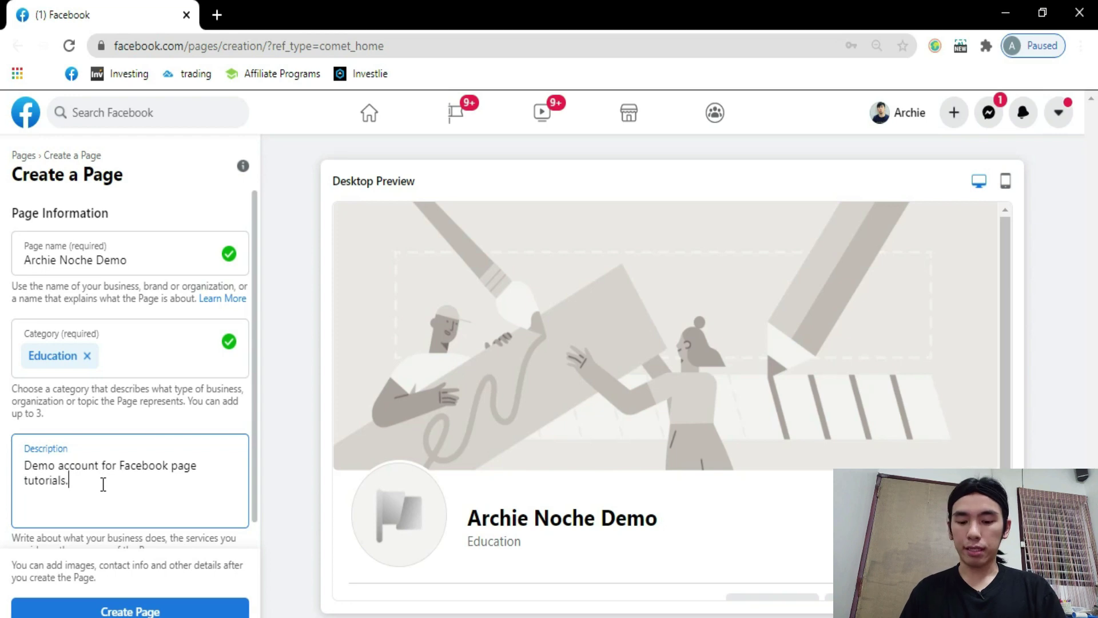
# Create the Page with the entered information and look over its desktop preview.
pyautogui.scroll(-1, 108, 363)
pyautogui.scroll(-2, 433, 370)
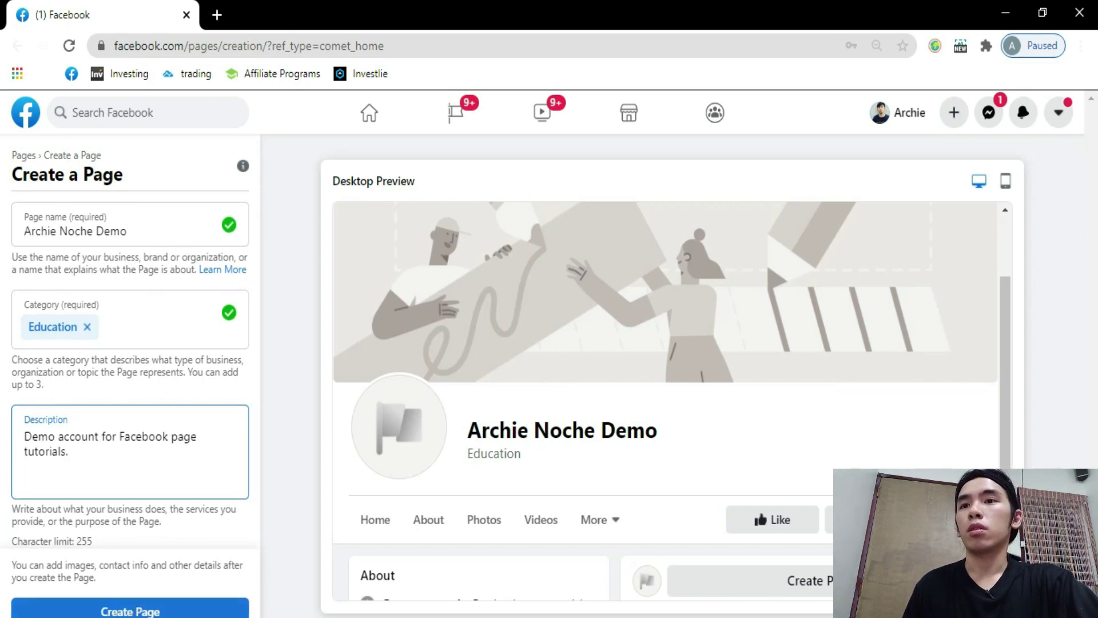
pyautogui.click(190, 611)
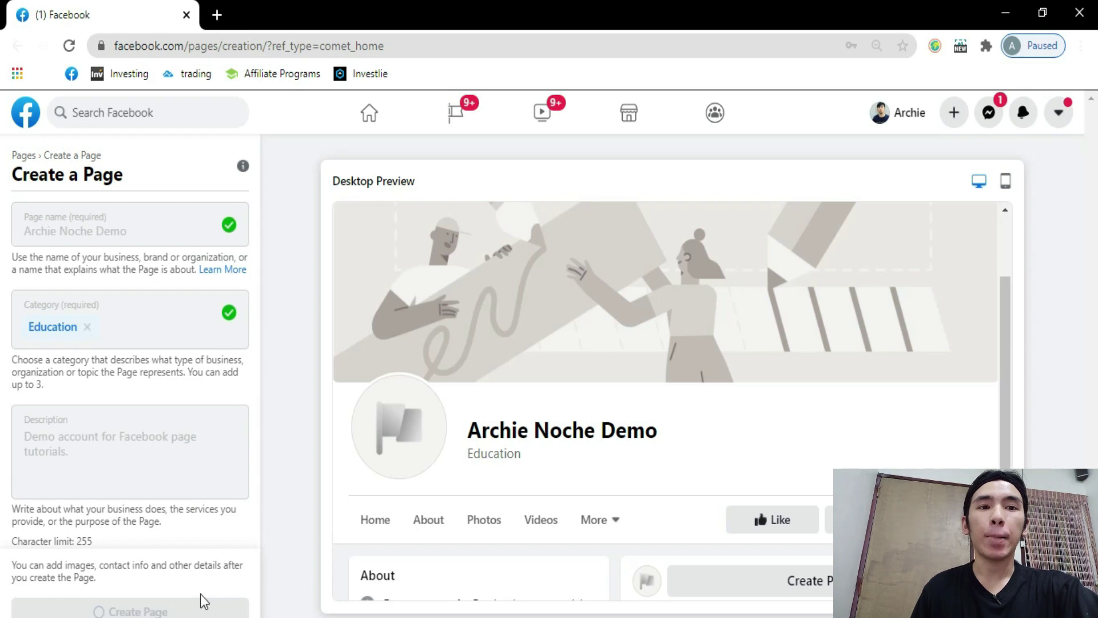
pyautogui.scroll(-1, 571, 396)
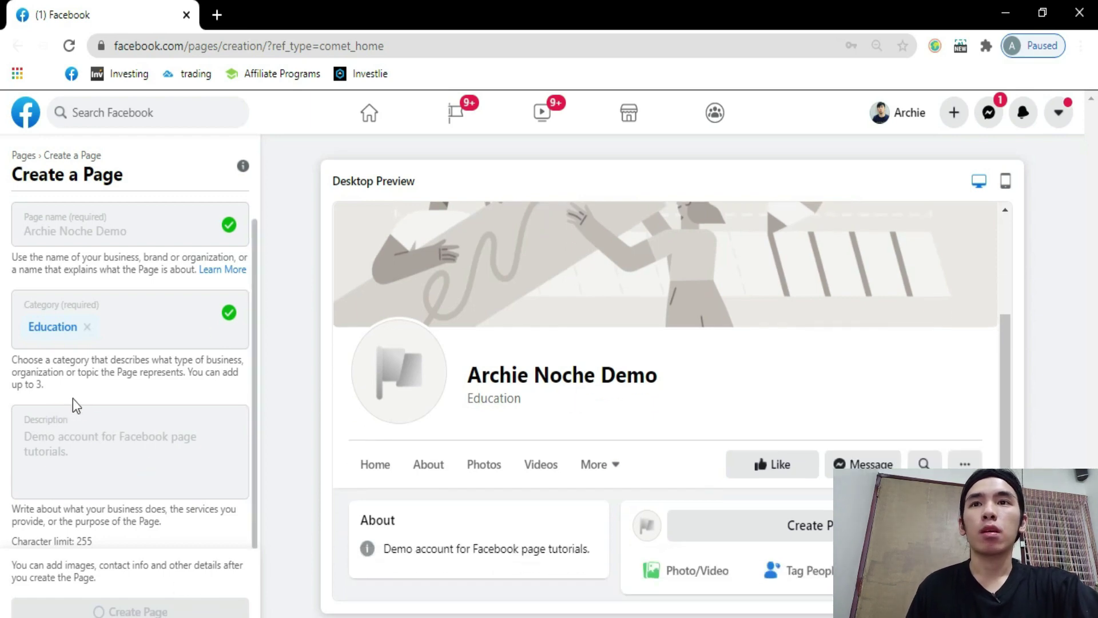
pyautogui.scroll(1, 73, 401)
pyautogui.scroll(1, 741, 351)
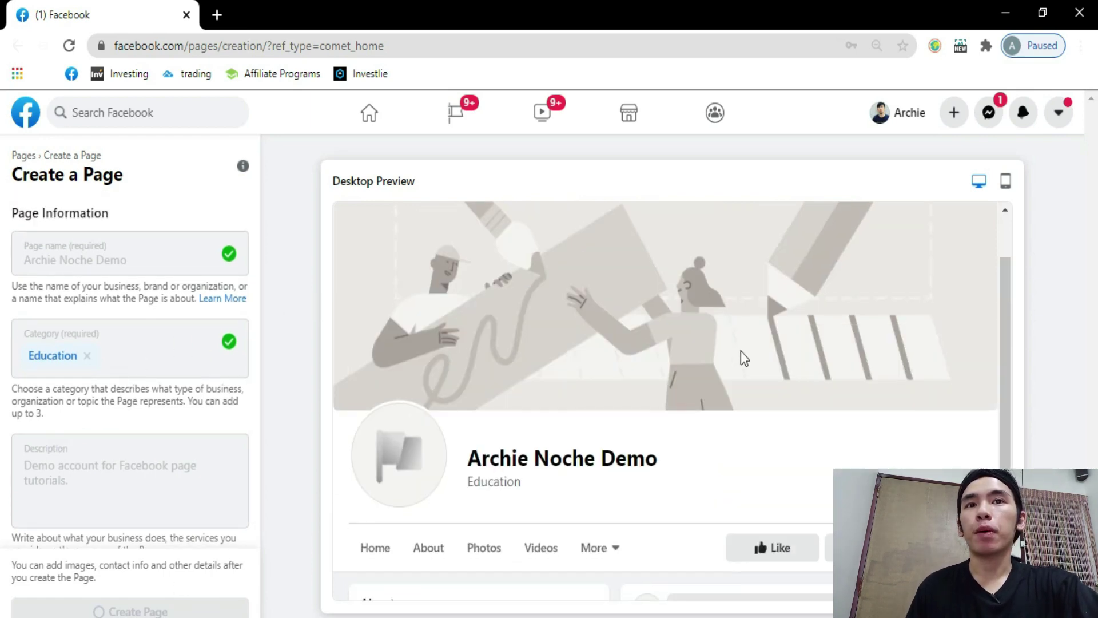
pyautogui.scroll(-1, 626, 384)
pyautogui.scroll(-2, 134, 401)
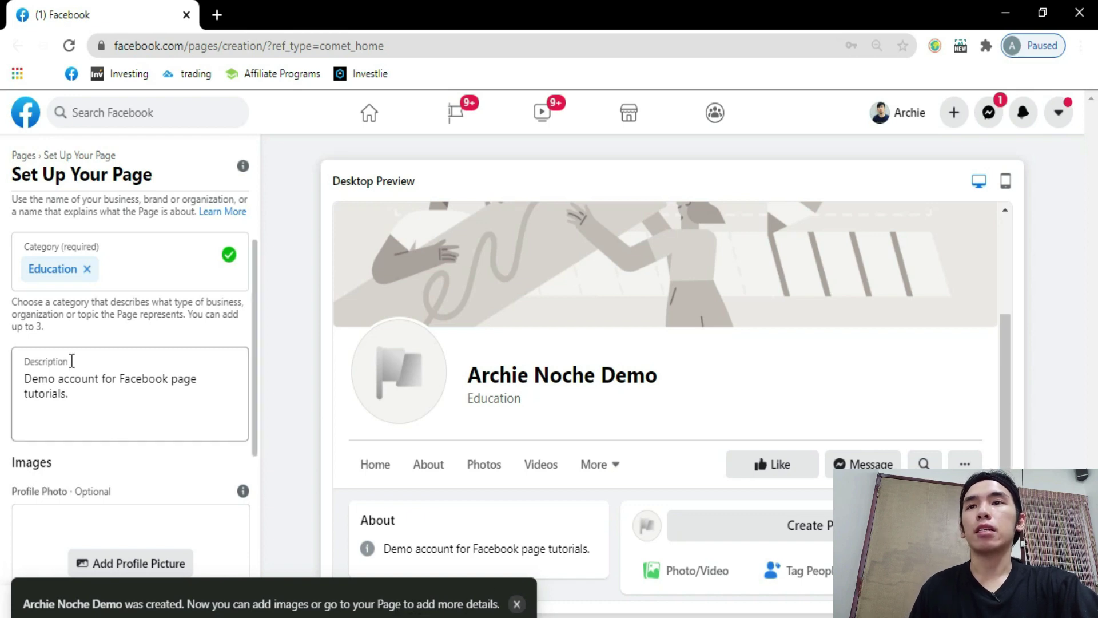
# Add the square logo image with red DEMO lettering from the Demo folder in Documents as the profile picture.
pyautogui.scroll(-2, 77, 427)
pyautogui.scroll(-2, 84, 389)
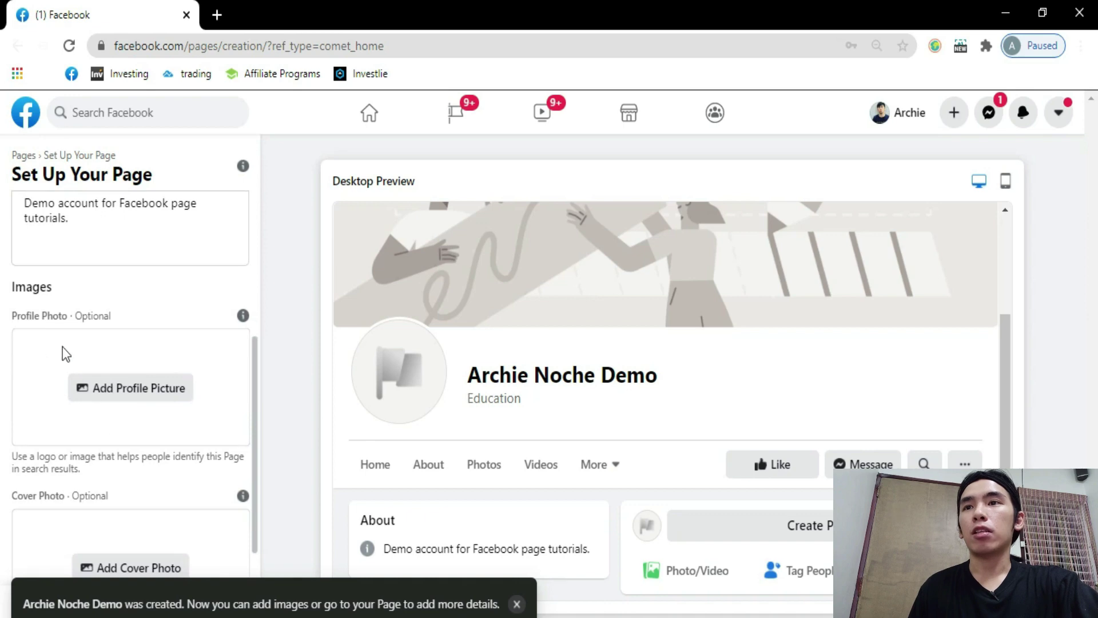
pyautogui.click(130, 388)
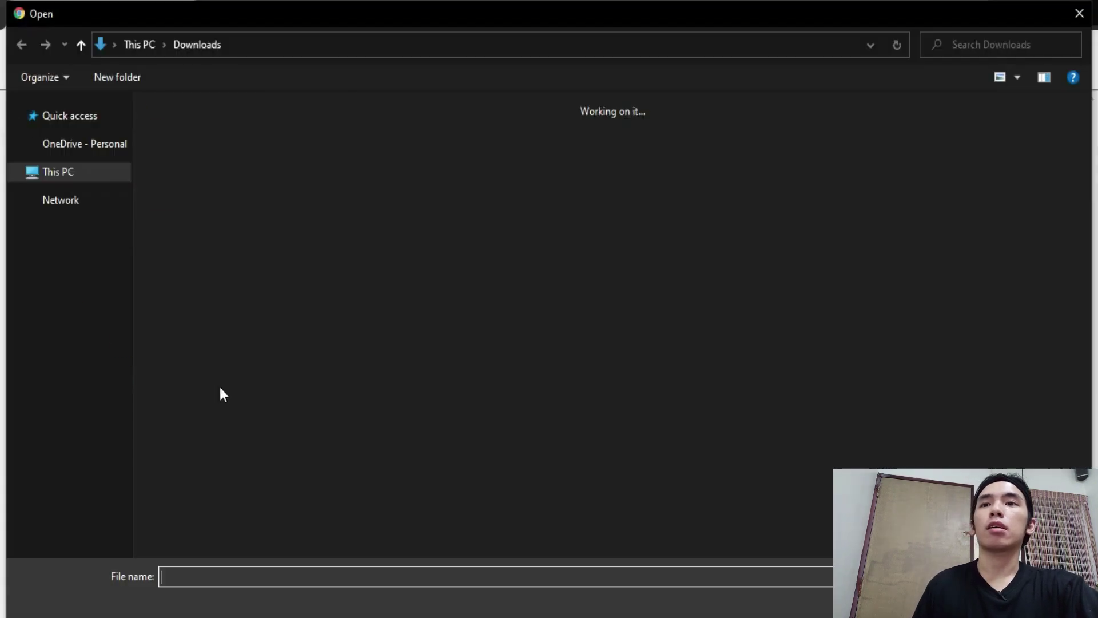
pyautogui.click(194, 170)
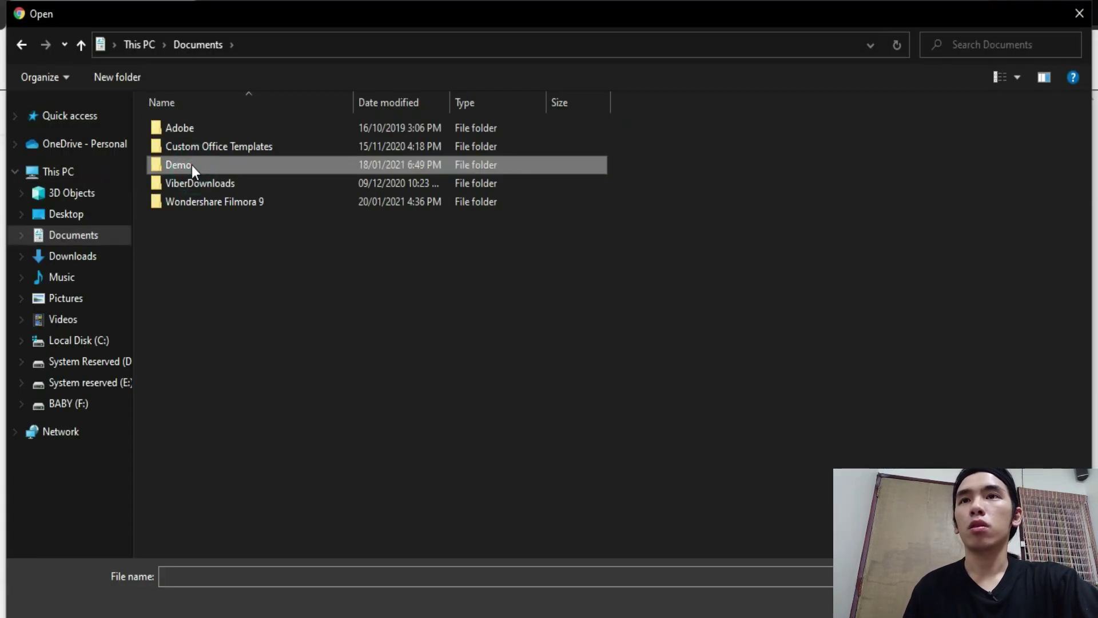
pyautogui.doubleClick(192, 167)
pyautogui.click(177, 142)
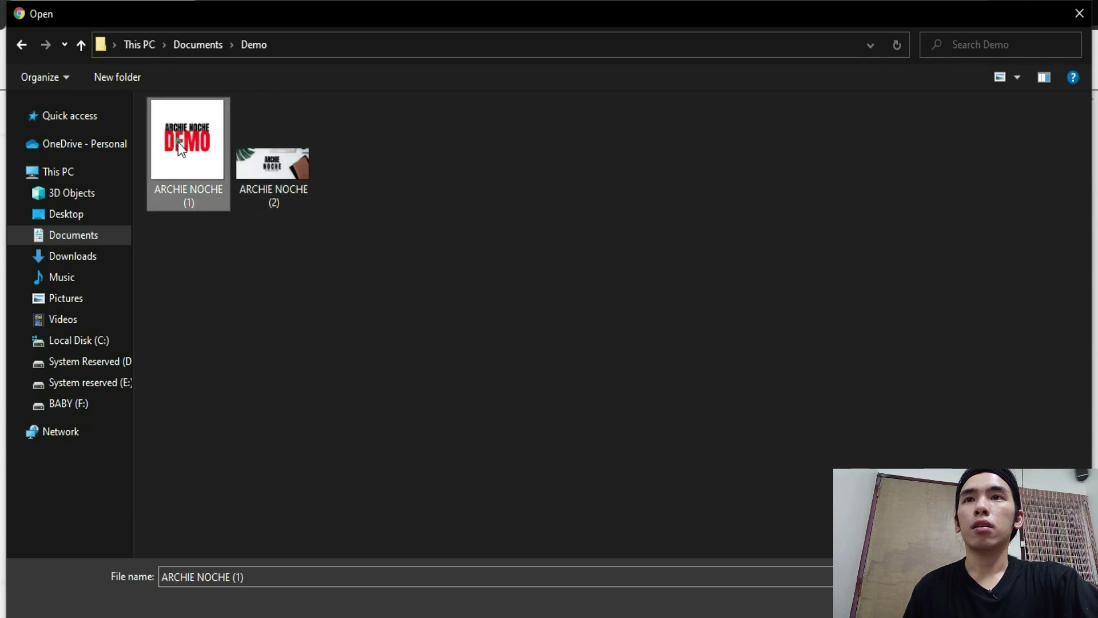
pyautogui.doubleClick(177, 142)
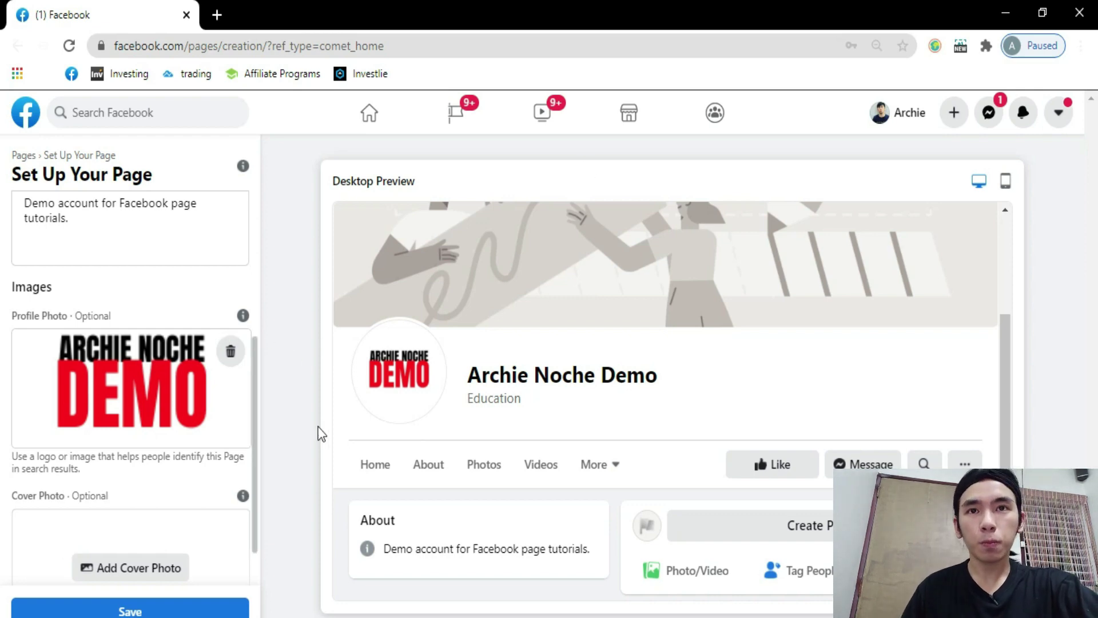
# Add the wide "Demo Account" banner image, numbered (2) in the Demo folder, as the cover photo.
pyautogui.scroll(-1, 172, 342)
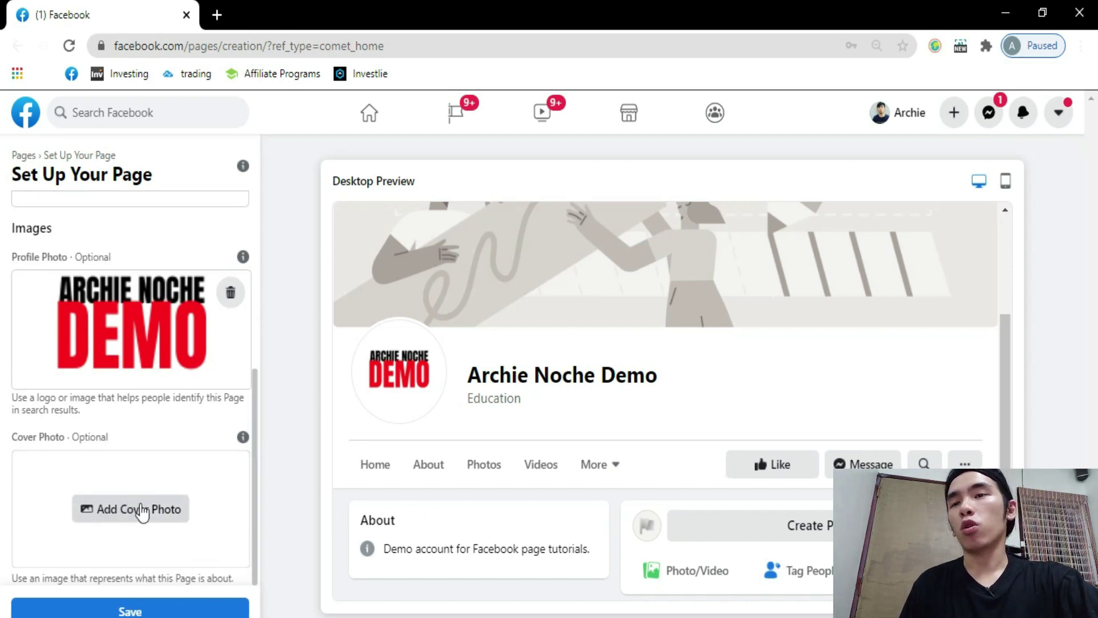
pyautogui.click(115, 505)
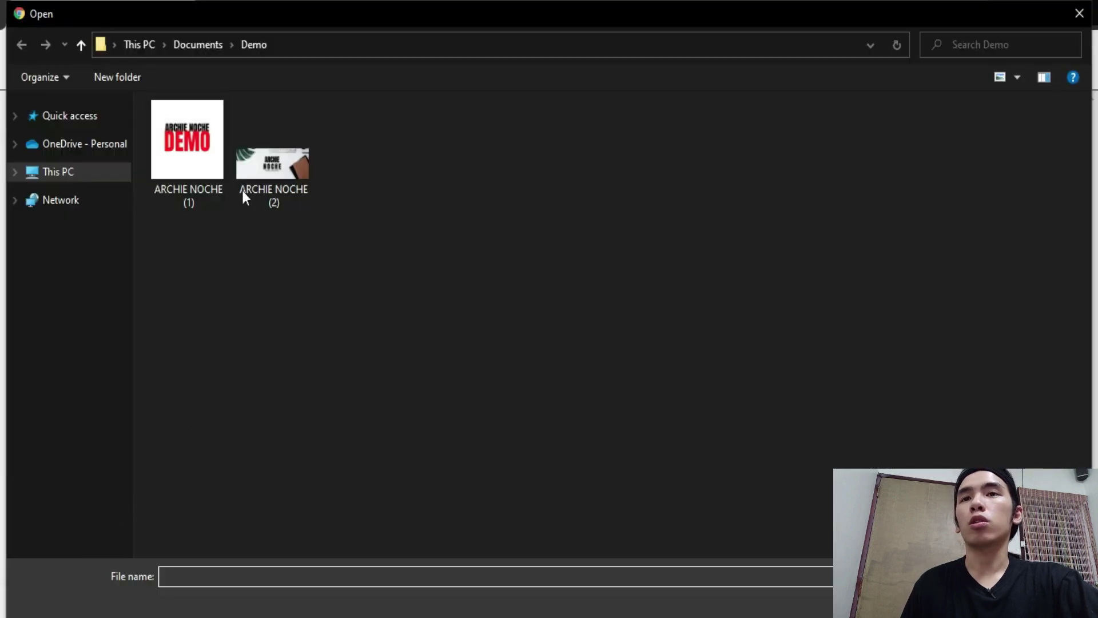
pyautogui.doubleClick(242, 190)
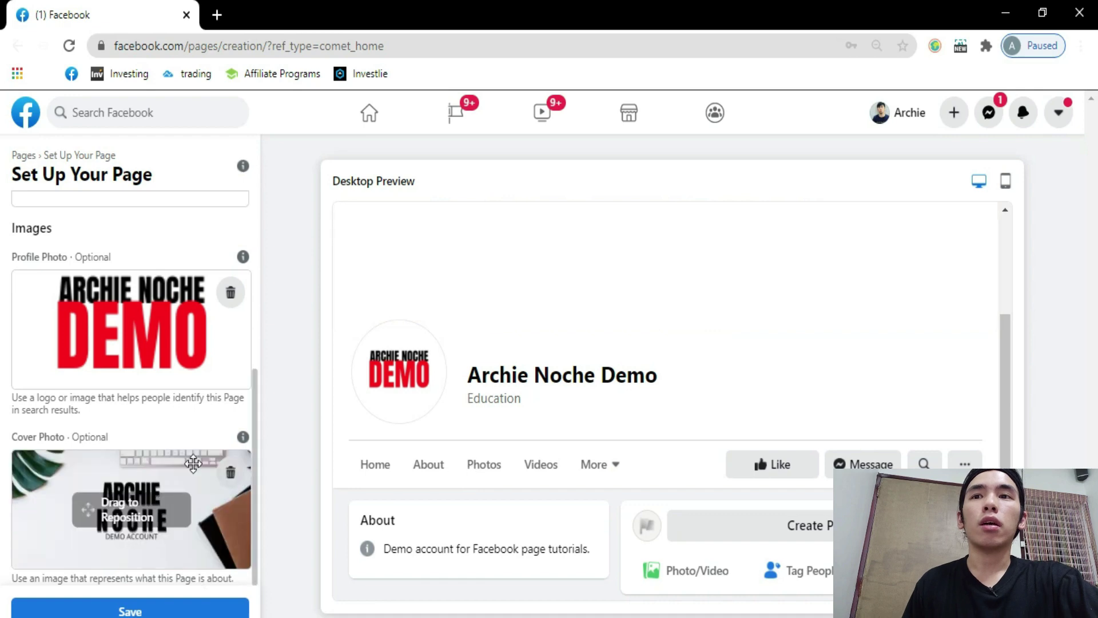
# Check the cover and profile photos in the desktop preview and save the Page setup.
pyautogui.scroll(3, 675, 355)
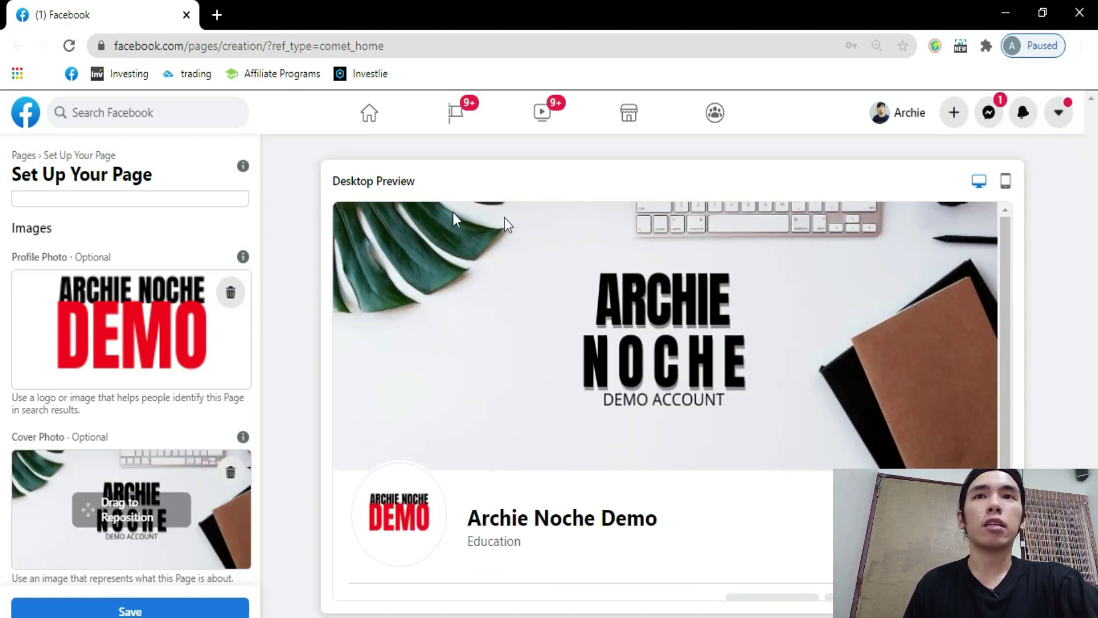
pyautogui.scroll(-3, 698, 383)
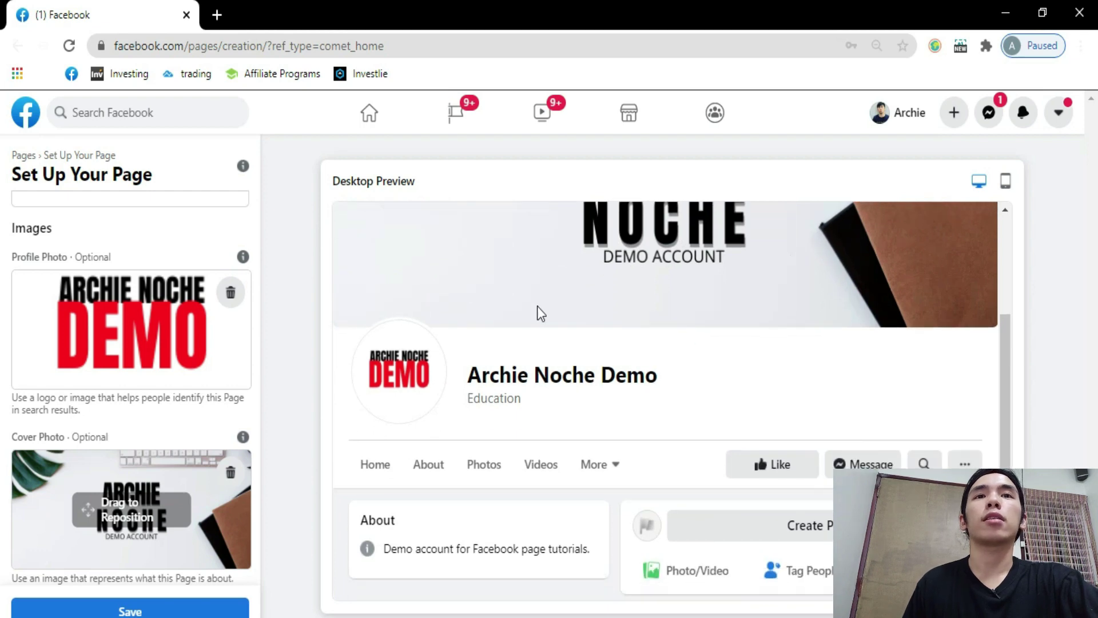
pyautogui.click(172, 612)
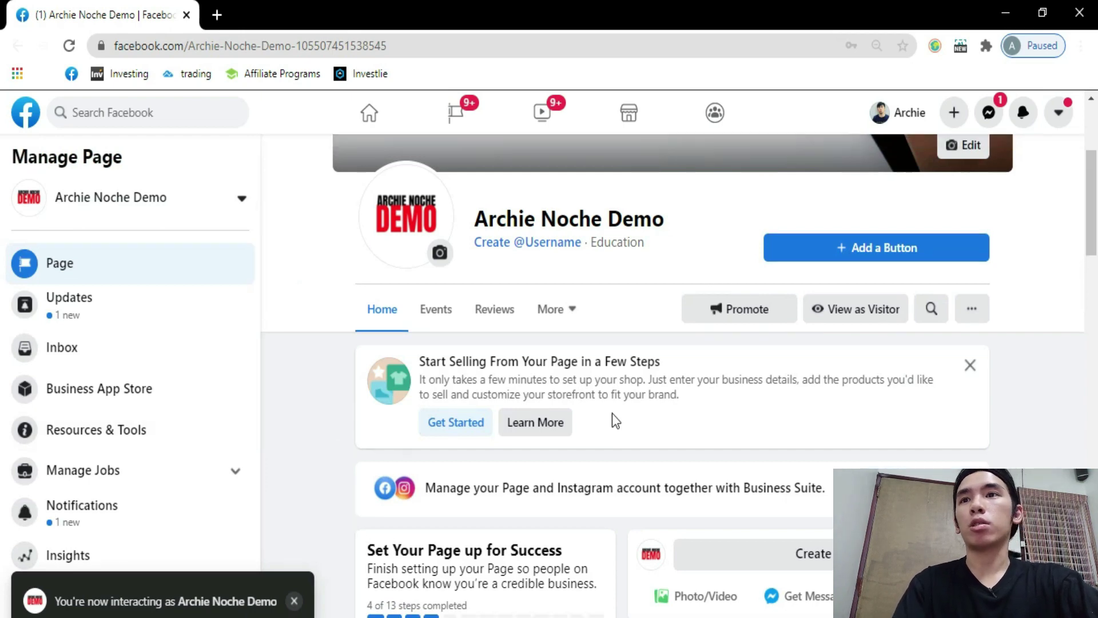
pyautogui.scroll(4, 615, 421)
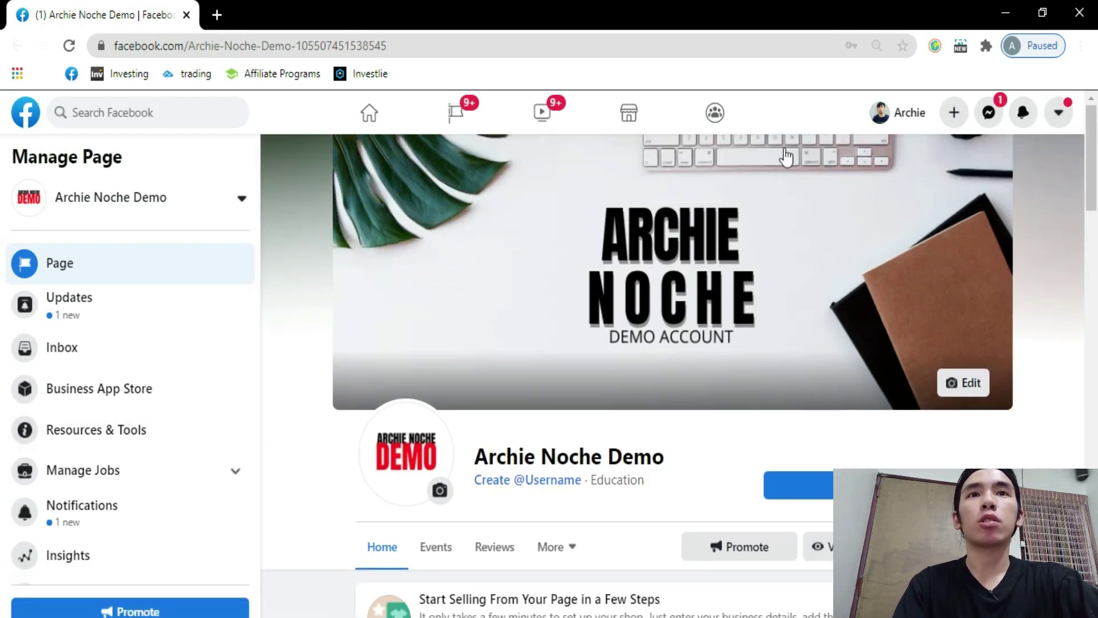
# Look over the new Page's header, setup checklist, Insights and About sections.
pyautogui.scroll(-2, 686, 332)
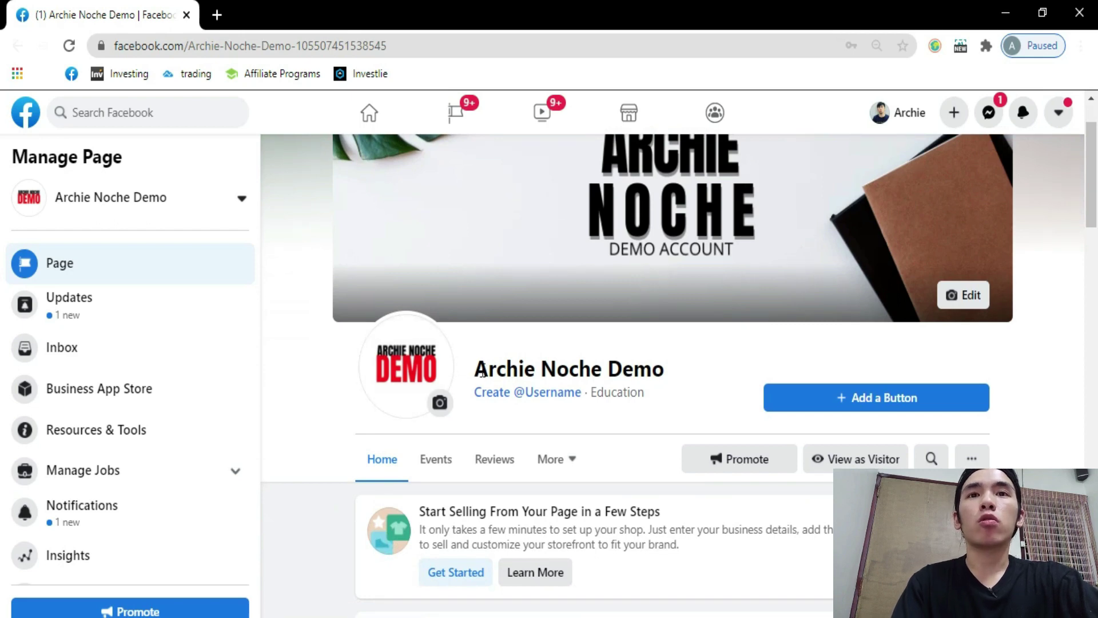
pyautogui.scroll(-6, 565, 373)
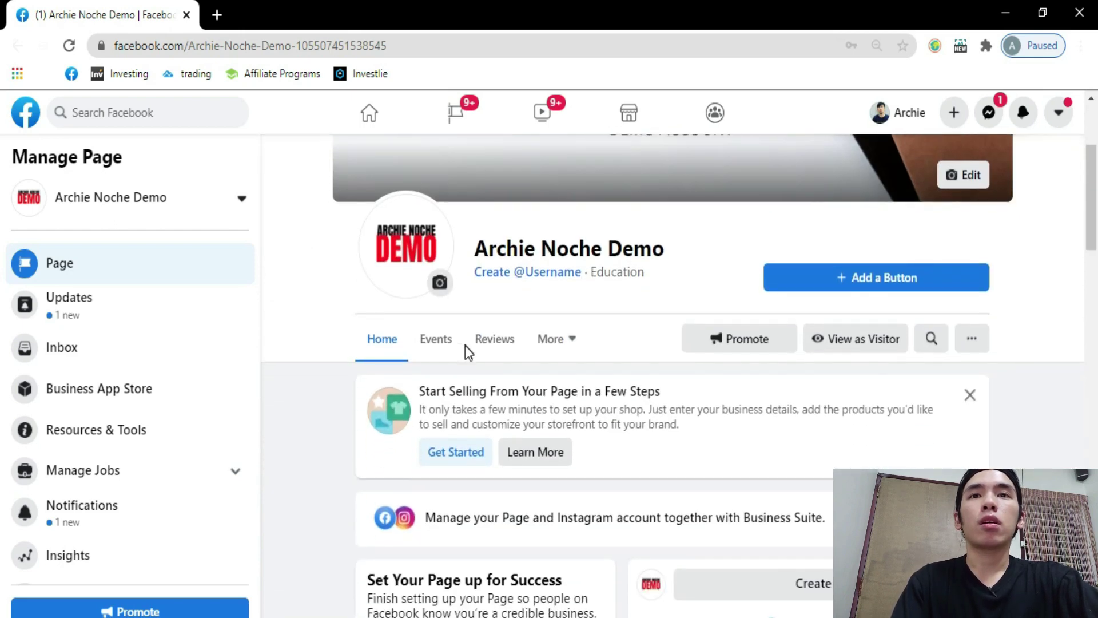
pyautogui.scroll(-18, 450, 384)
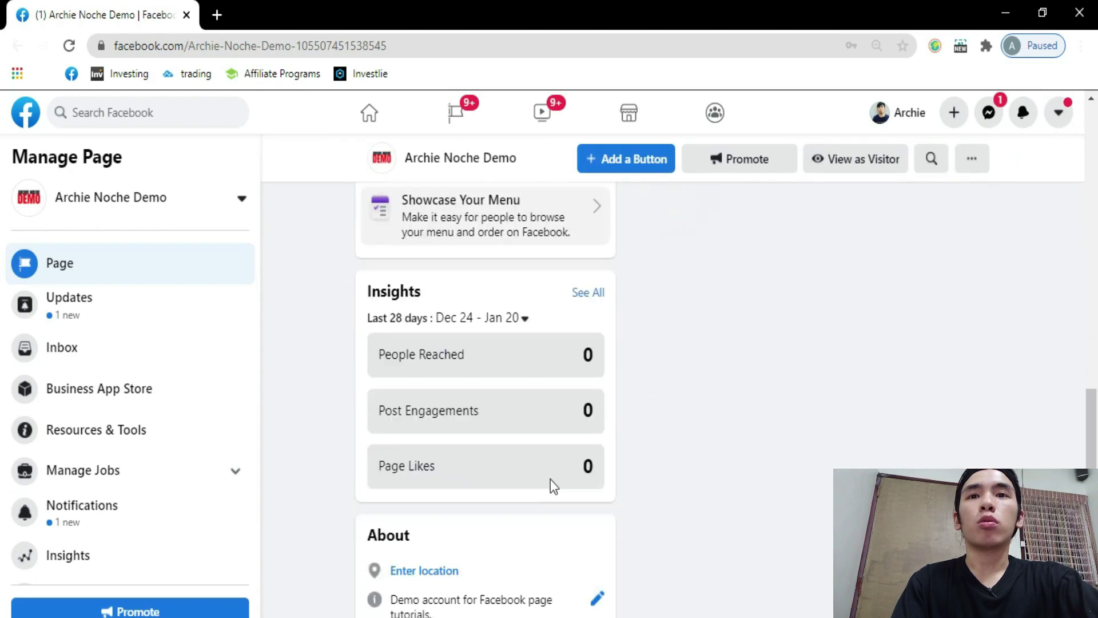
pyautogui.scroll(20, 553, 435)
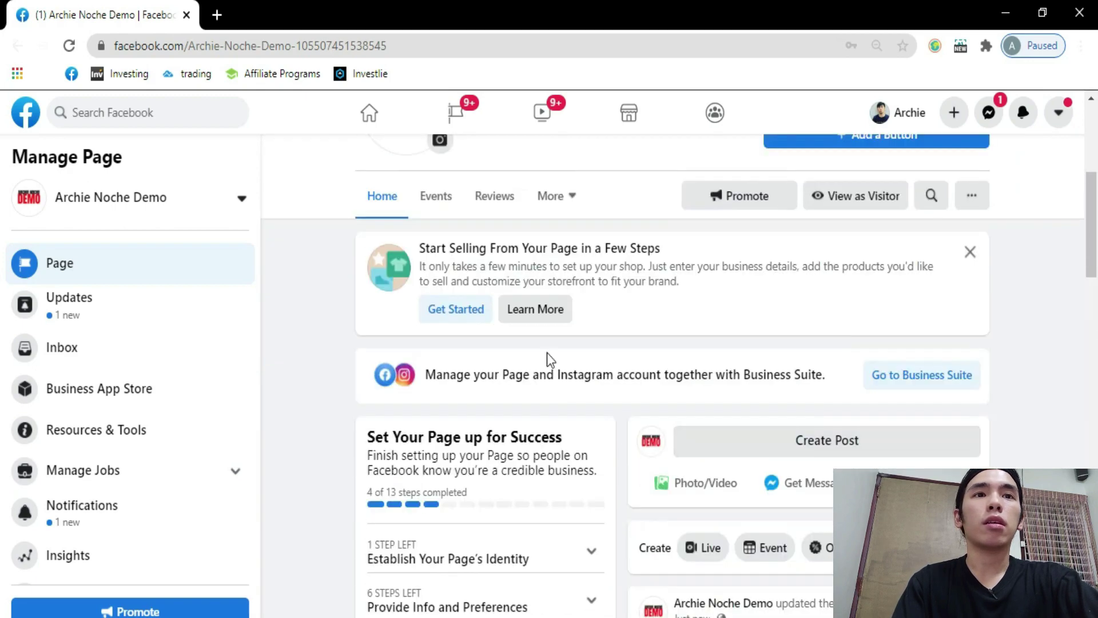
pyautogui.scroll(-3, 465, 456)
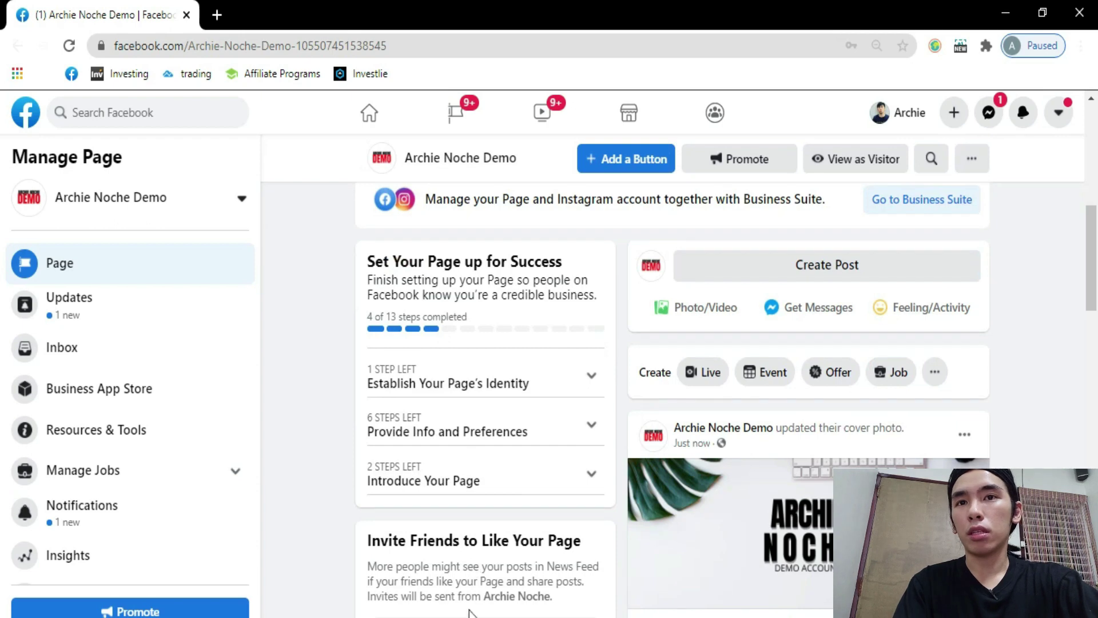
pyautogui.scroll(5, 503, 385)
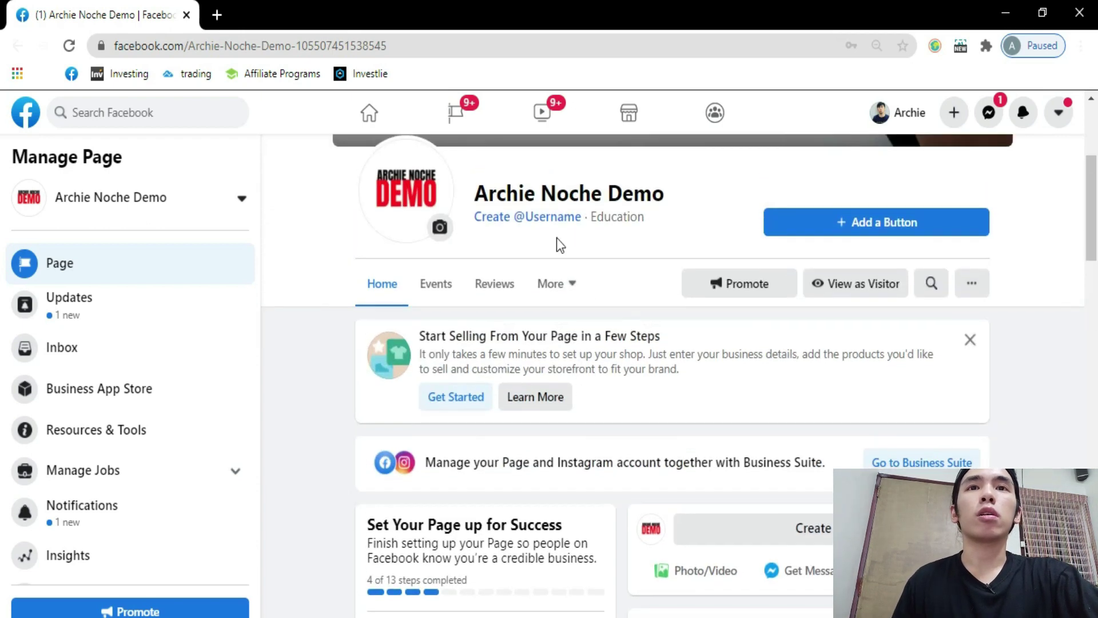
pyautogui.scroll(2, 637, 279)
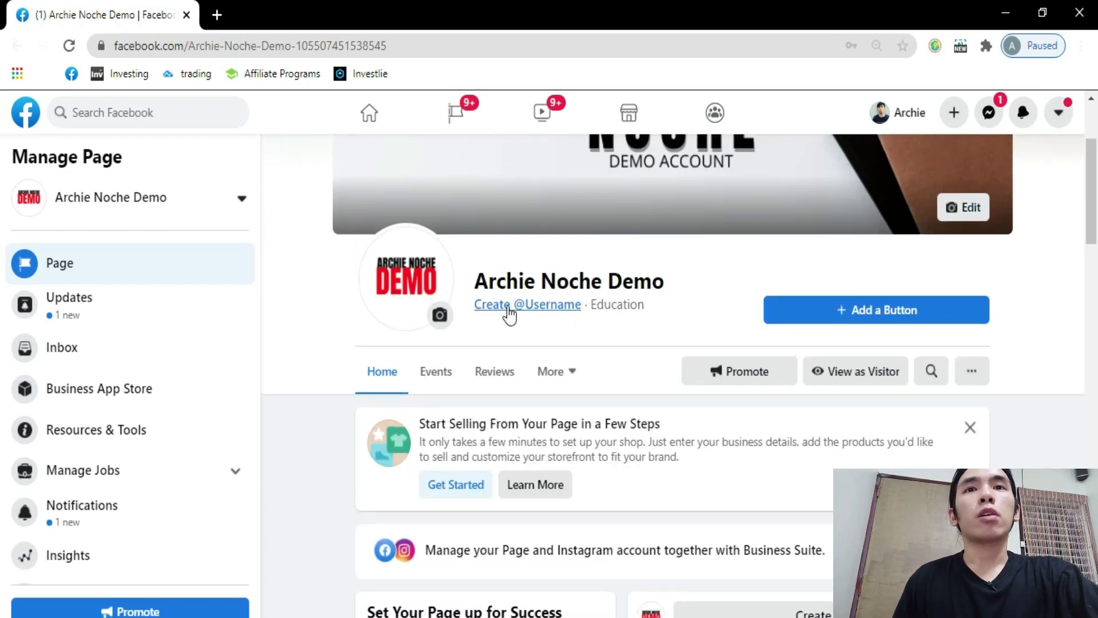
# Create a Page username made of the full Page name in lowercase without spaces.
pyautogui.click(555, 307)
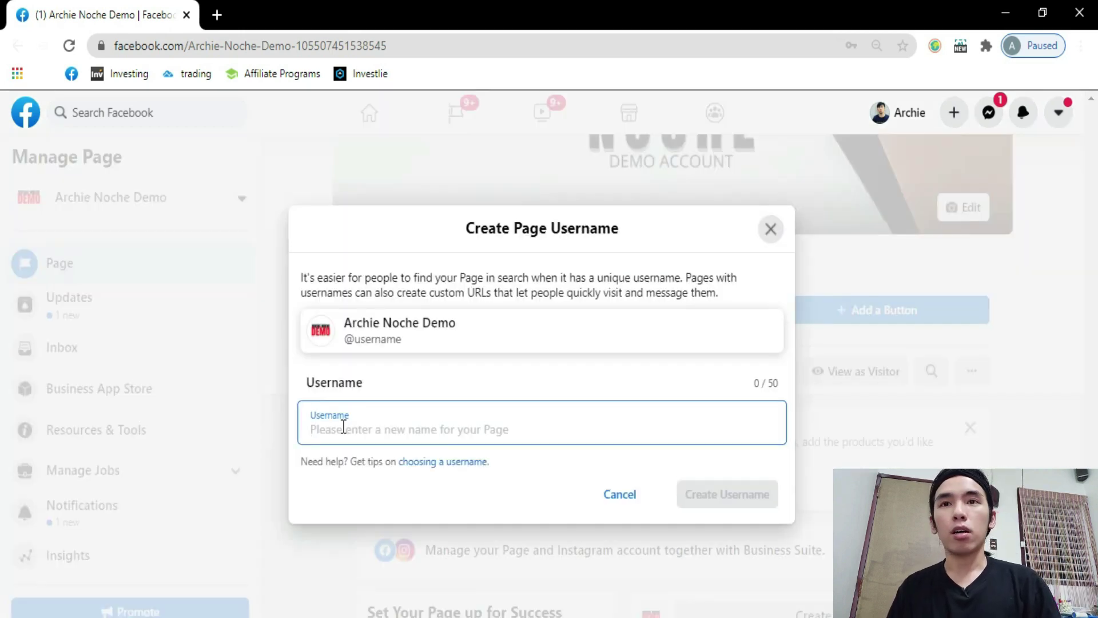
pyautogui.write('archienoche')
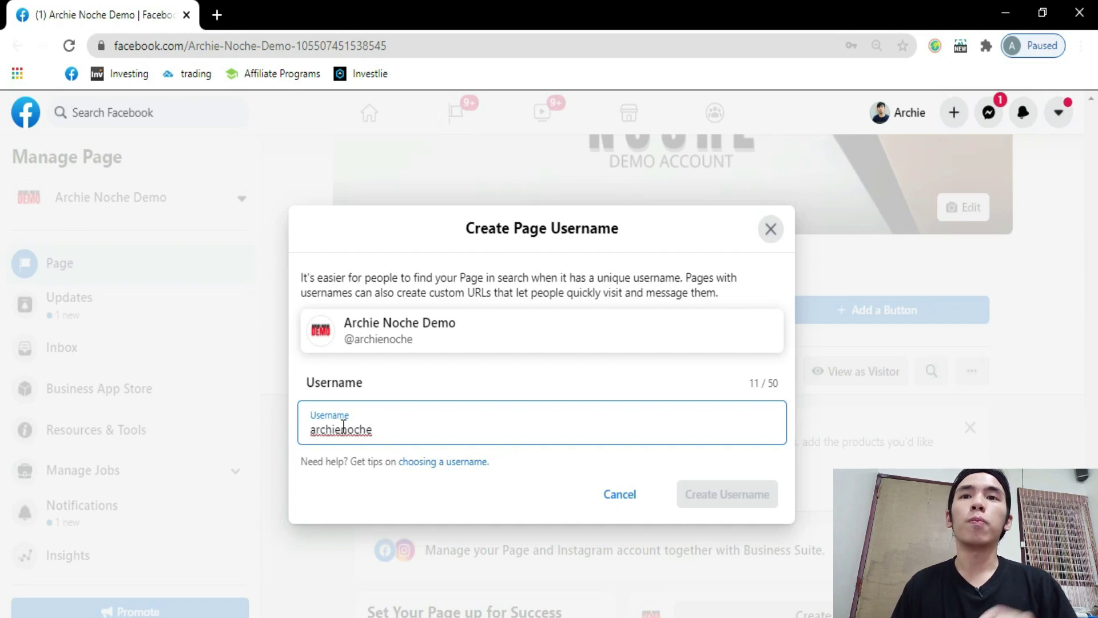
pyautogui.click(367, 416)
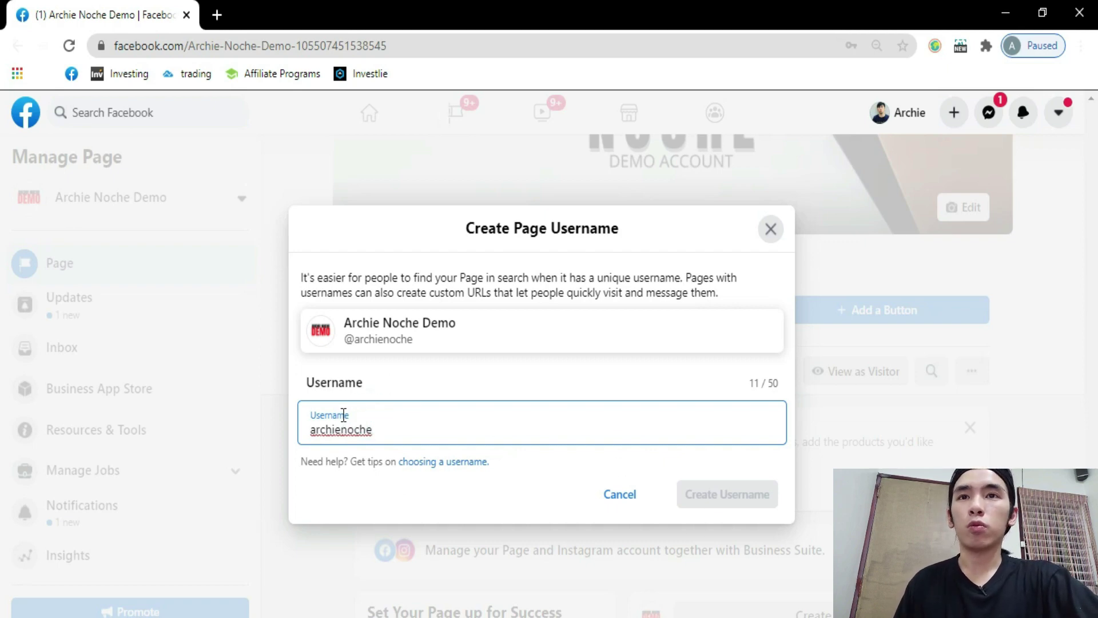
pyautogui.click(397, 418)
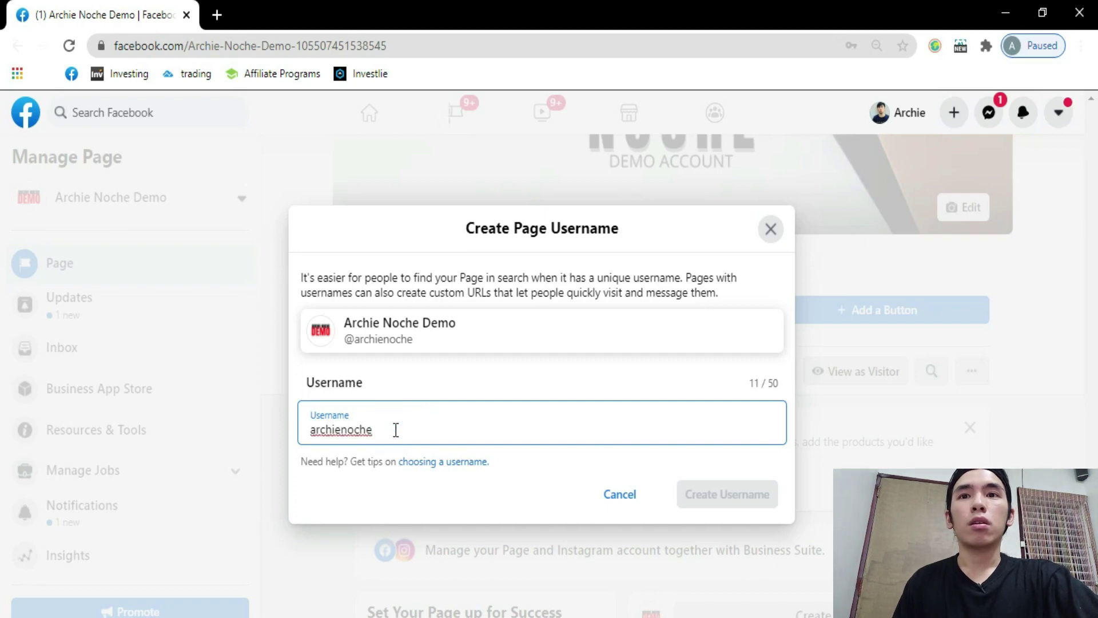
pyautogui.write('demo')
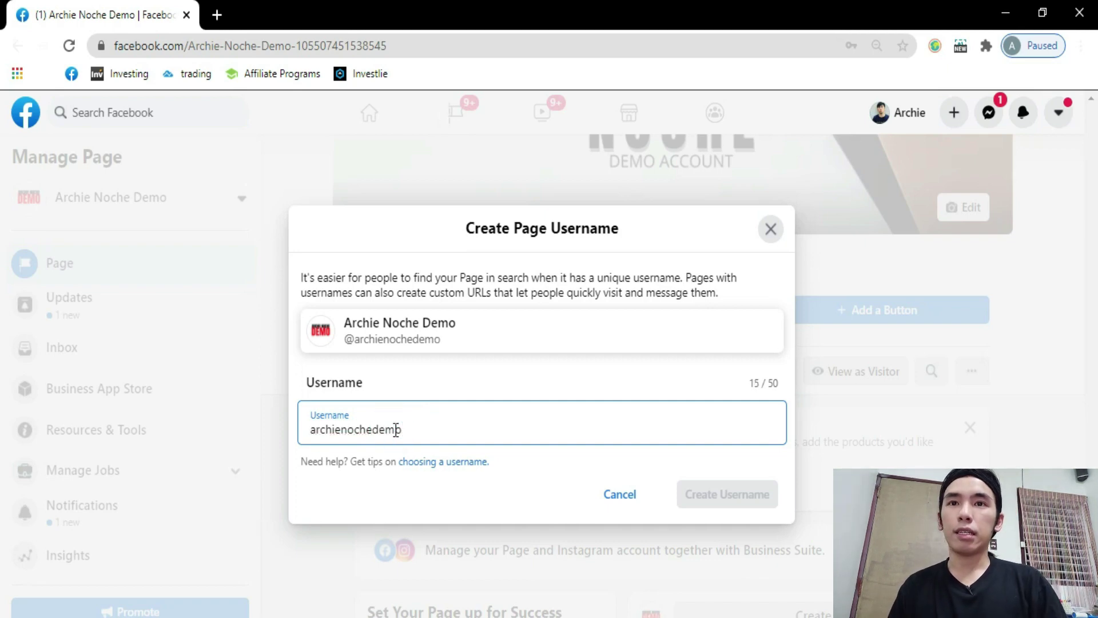
pyautogui.click(537, 473)
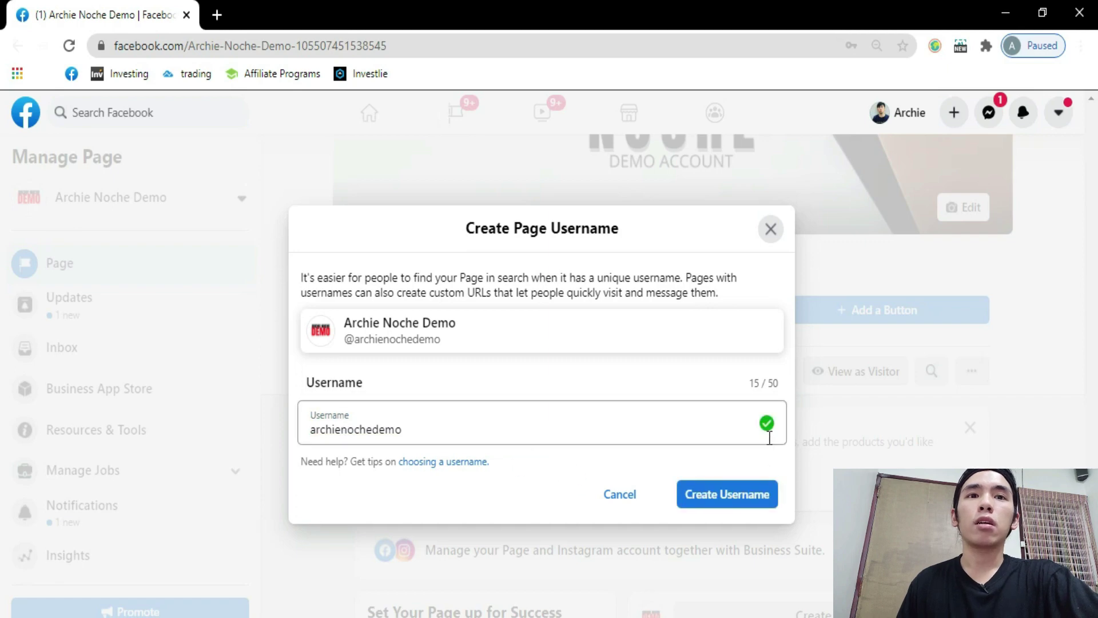
pyautogui.click(742, 502)
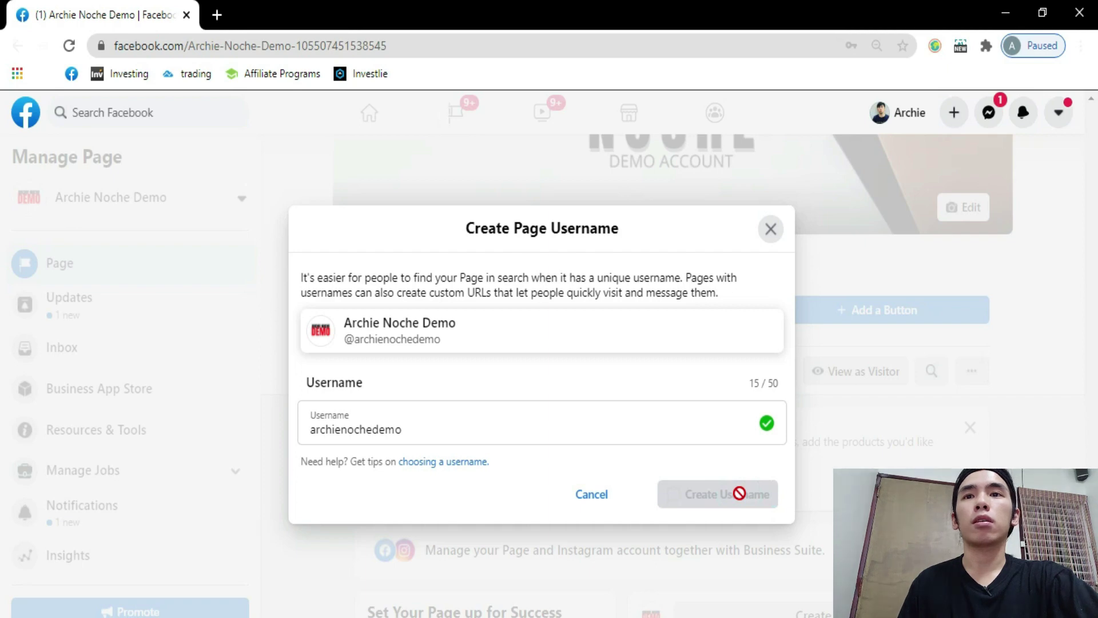
pyautogui.click(725, 466)
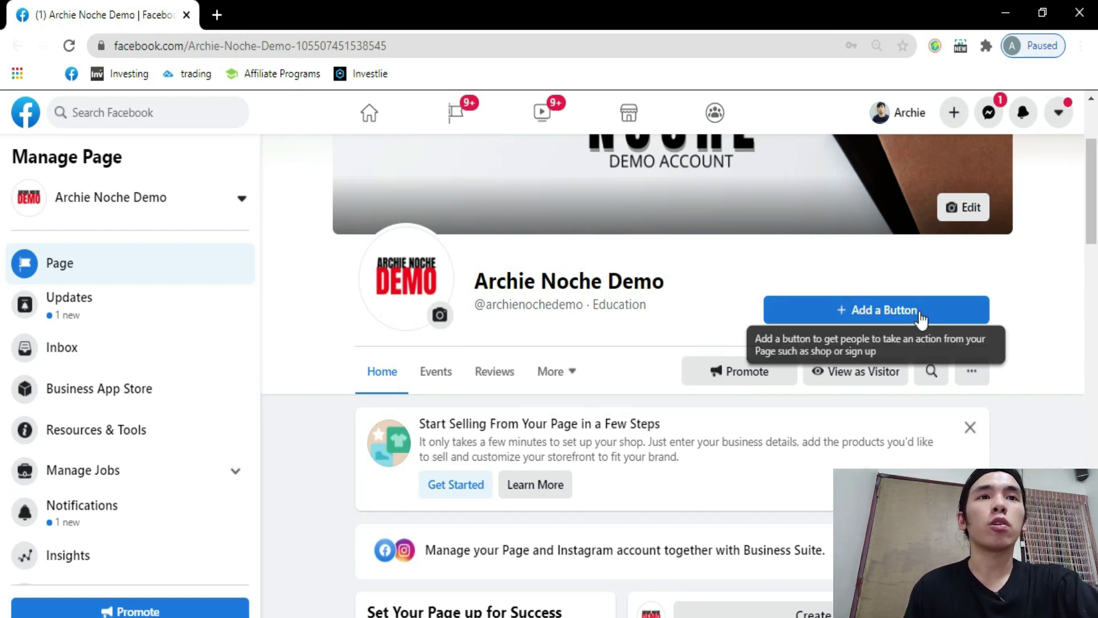
# Start adding a Page button and review the visitor actions on offer, from Follow to Shop Now.
pyautogui.click(888, 310)
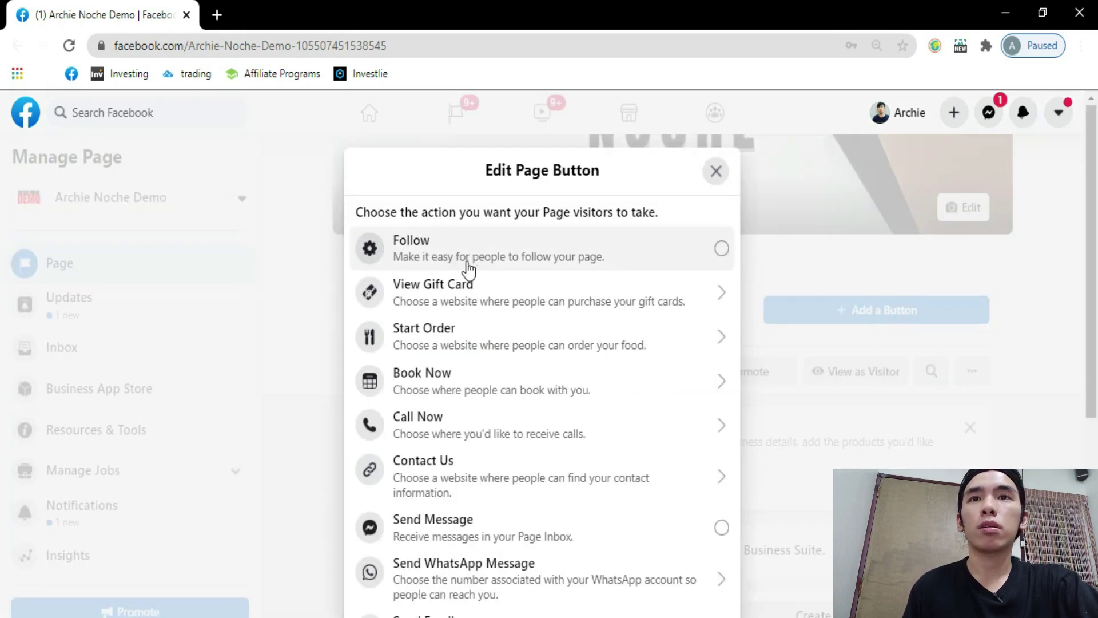
pyautogui.scroll(-2, 470, 335)
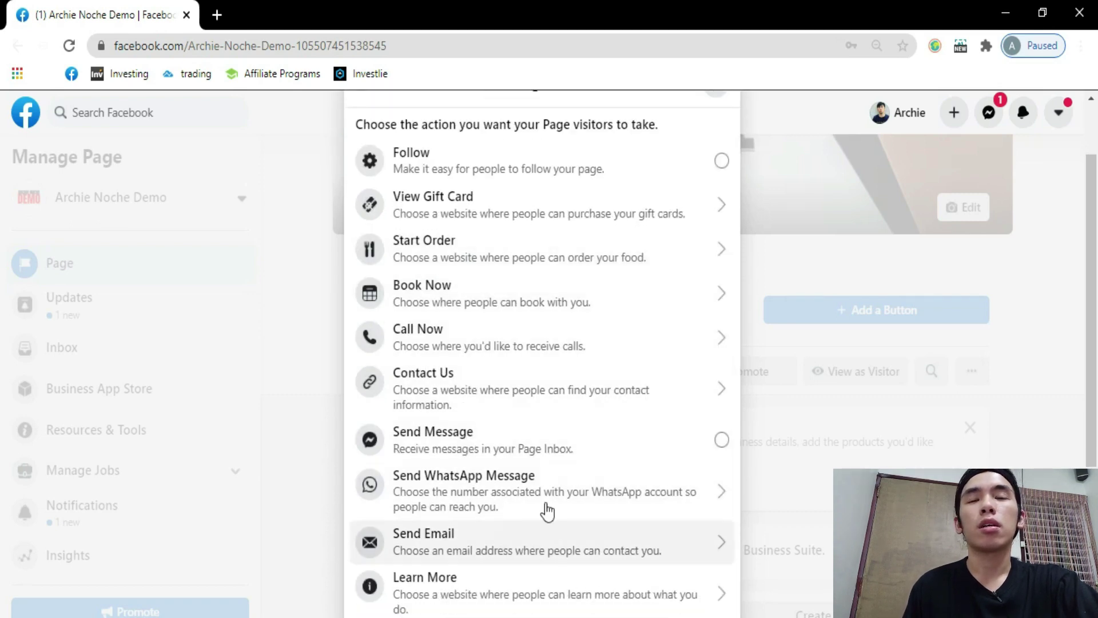
pyautogui.scroll(-3, 544, 510)
pyautogui.scroll(-2, 534, 424)
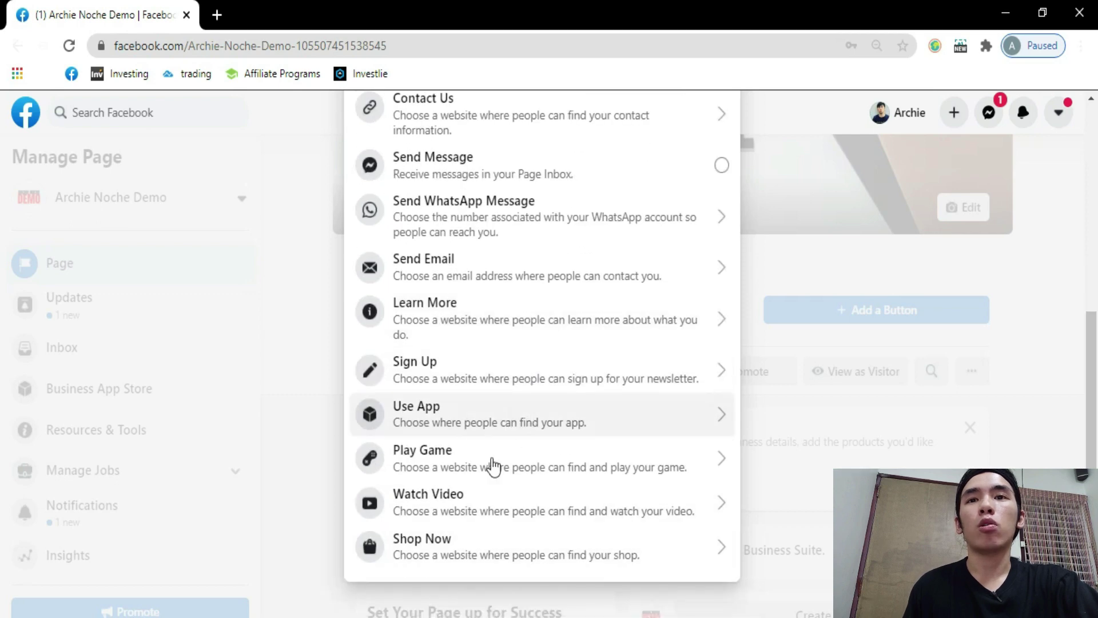
pyautogui.scroll(6, 490, 466)
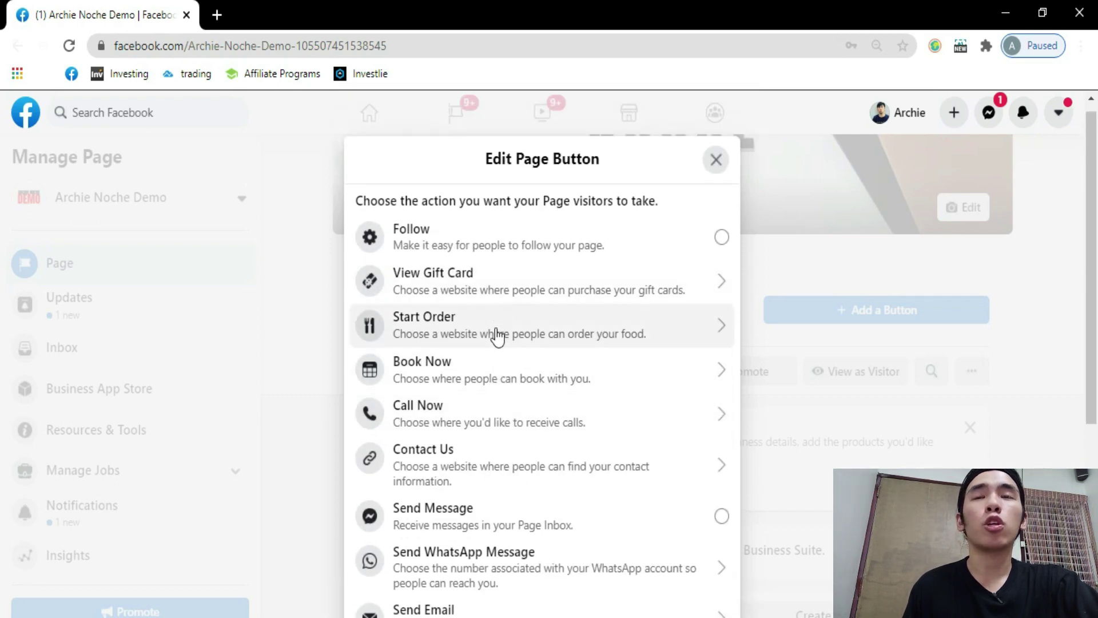
pyautogui.scroll(1, 502, 334)
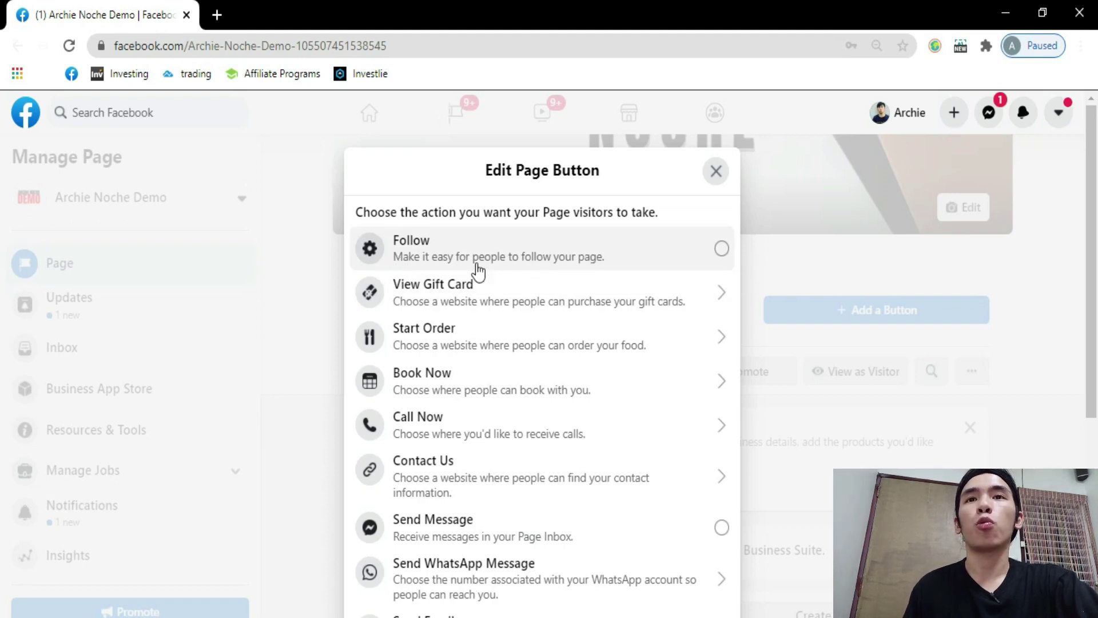
pyautogui.scroll(-3, 630, 306)
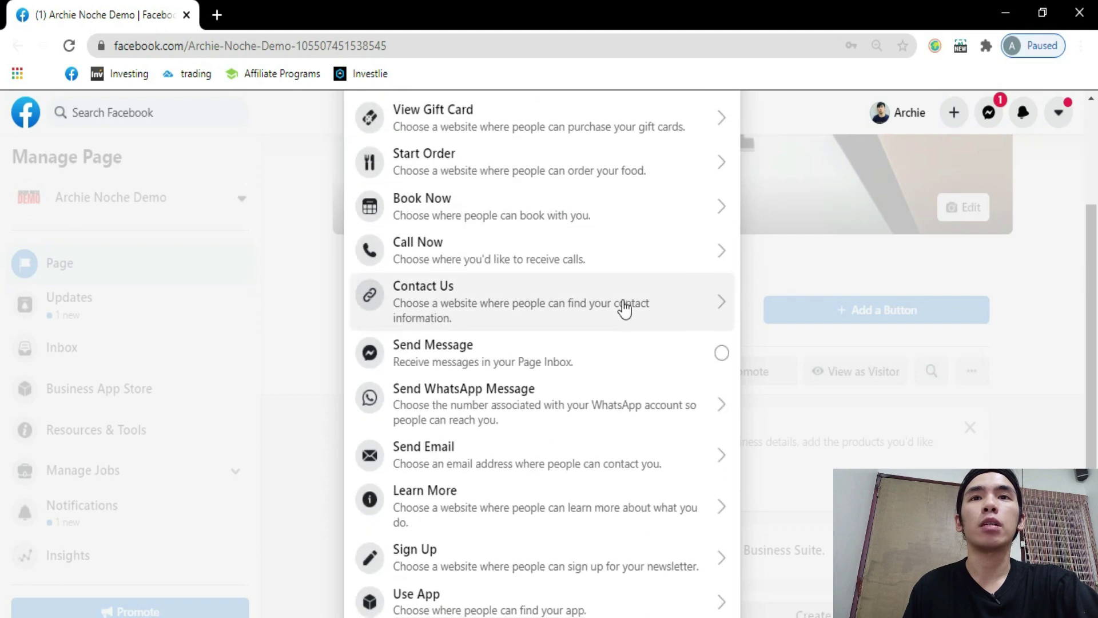
pyautogui.scroll(-1, 492, 272)
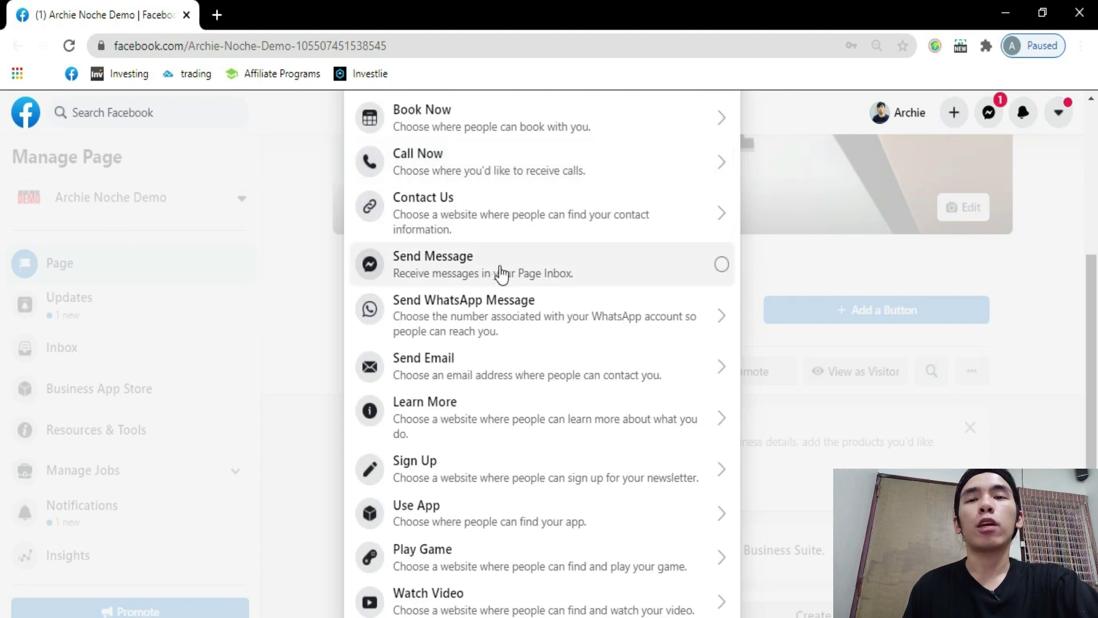
pyautogui.scroll(2, 498, 274)
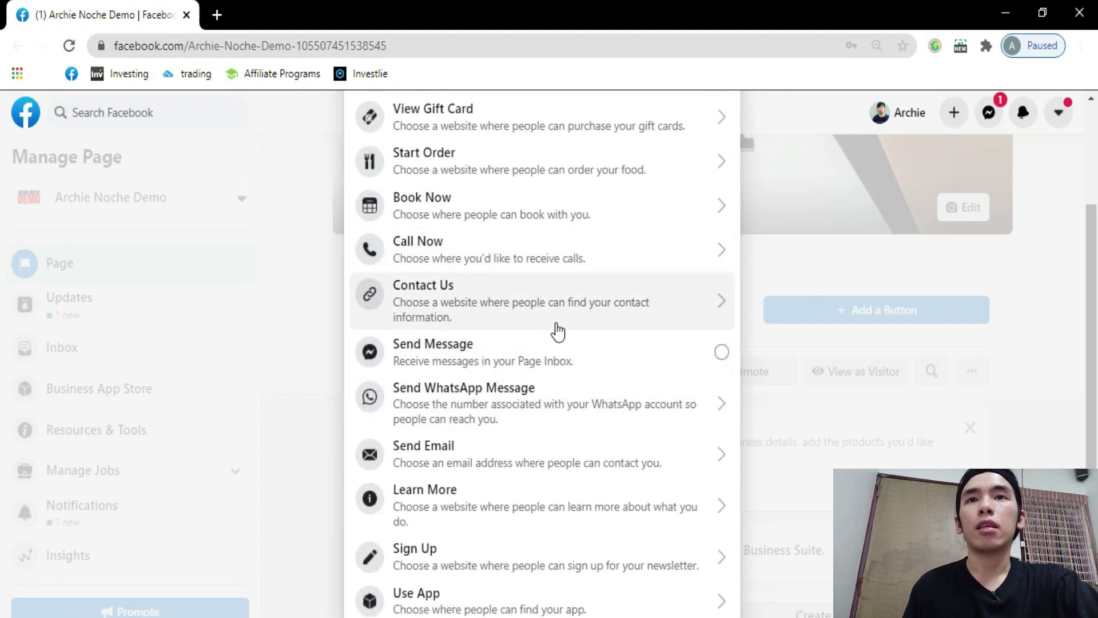
pyautogui.scroll(-2, 556, 340)
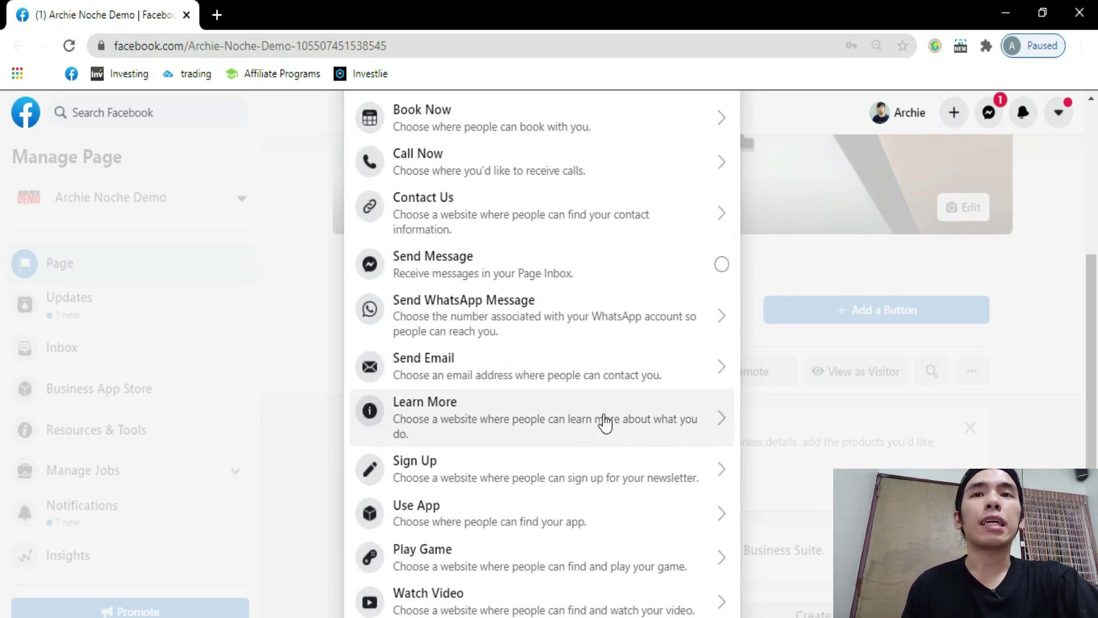
# Add a Learn More button that links to the owner's personal website address, and save it.
pyautogui.click(549, 424)
pyautogui.click(404, 325)
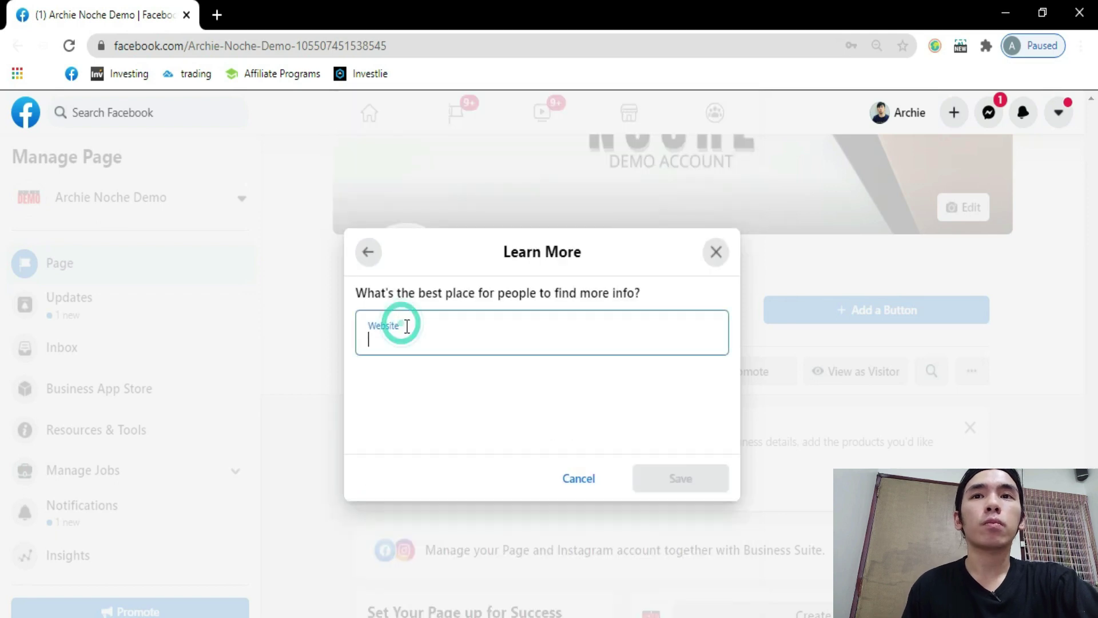
pyautogui.write('ww')
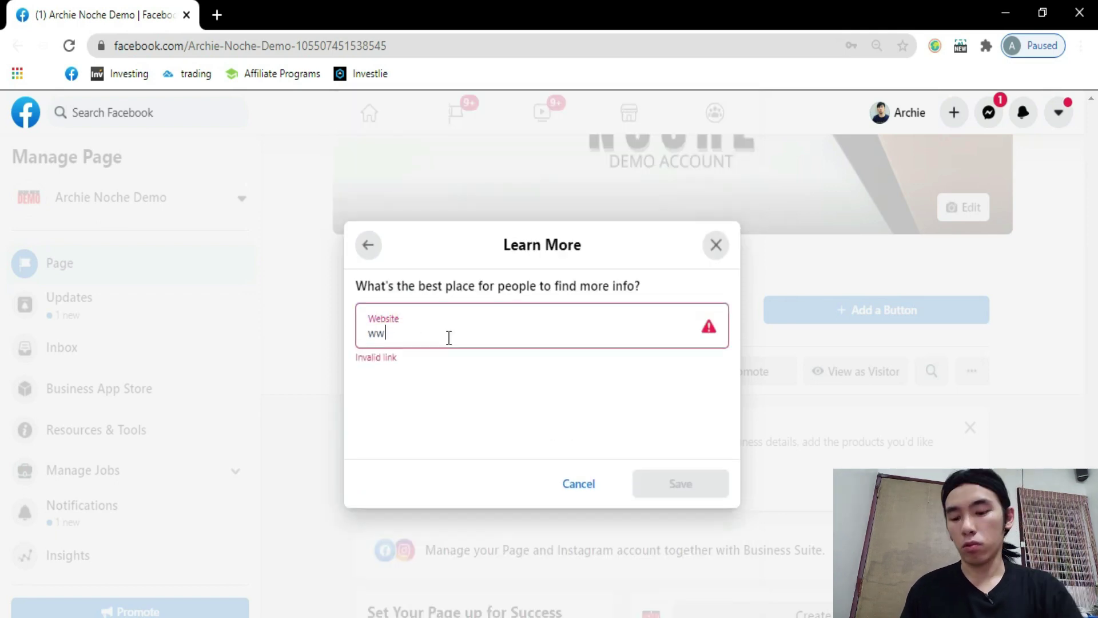
pyautogui.write('w.archi')
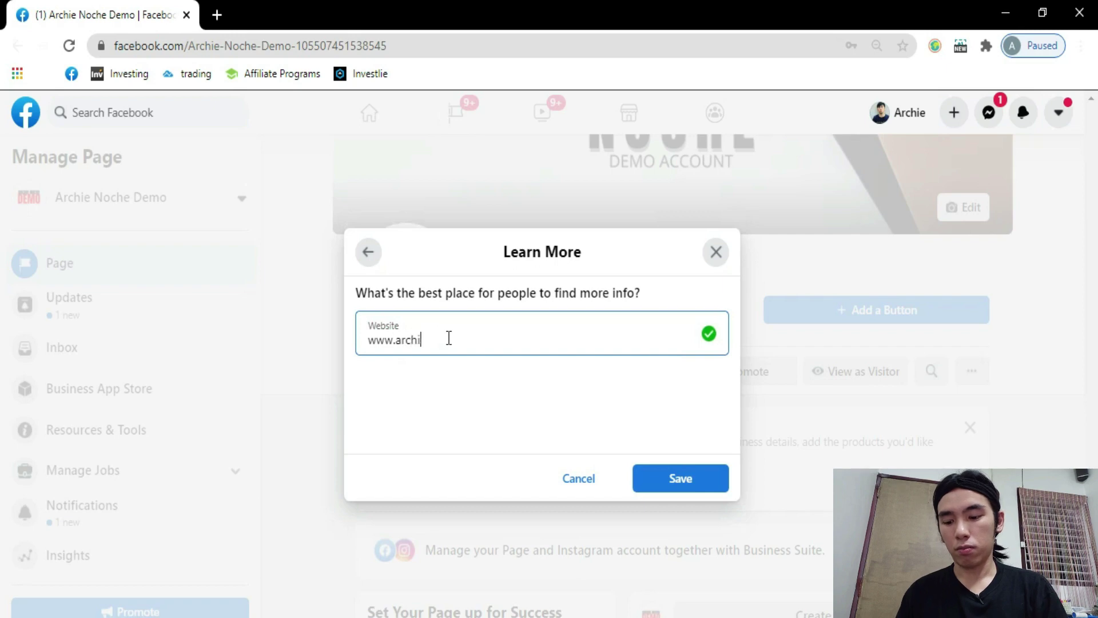
pyautogui.write('enoche.com')
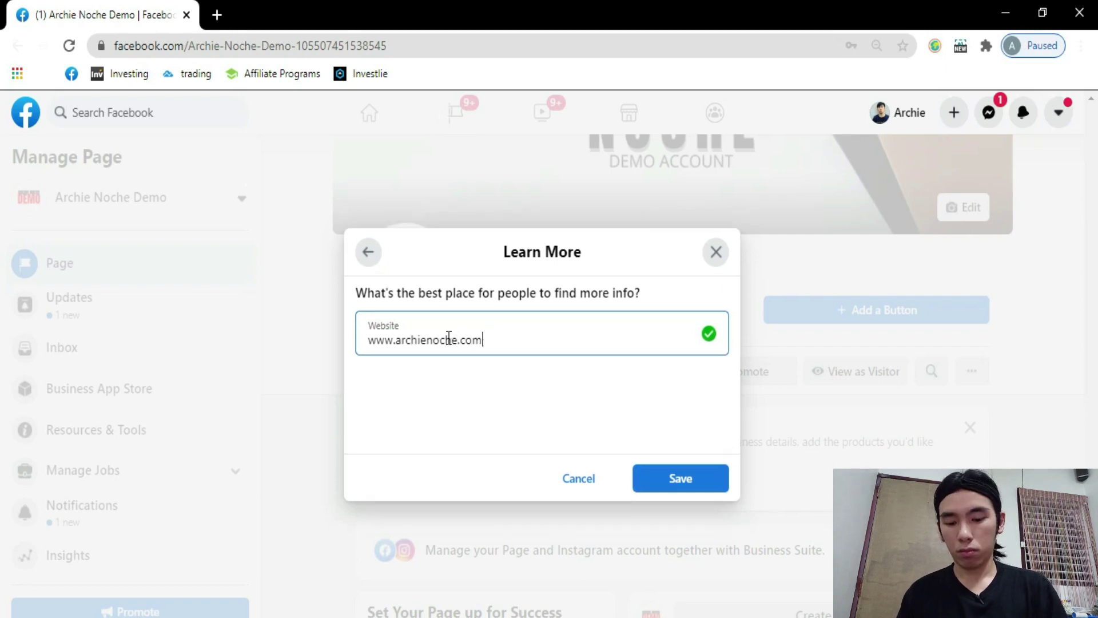
pyautogui.click(684, 479)
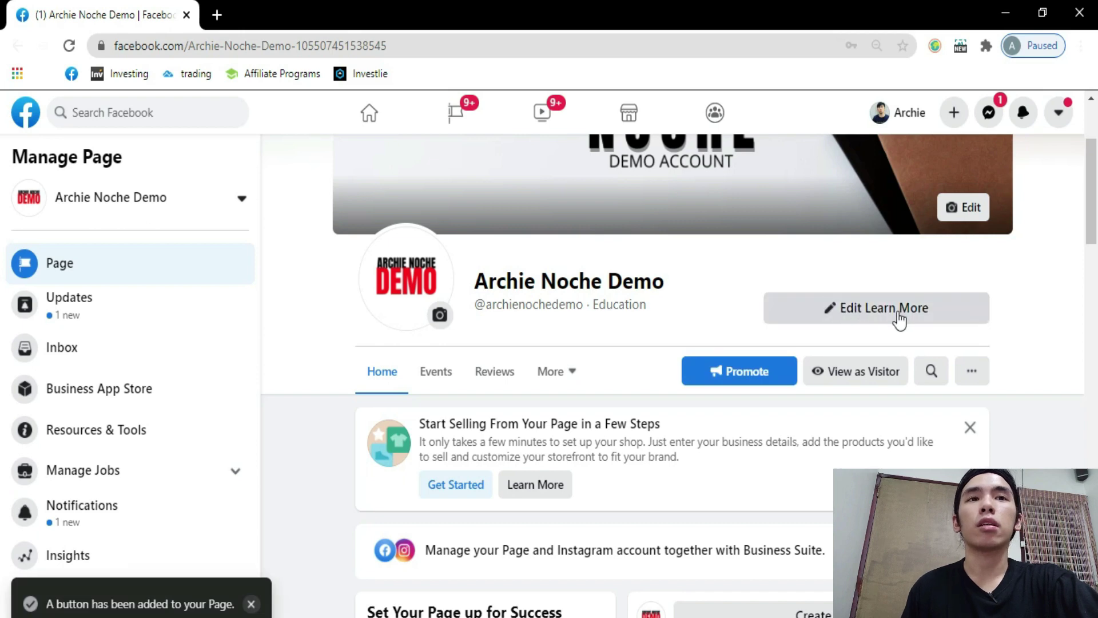
# Review the Learn More button's options and the alternative visitor actions for the Page button, keeping the current choice.
pyautogui.click(907, 316)
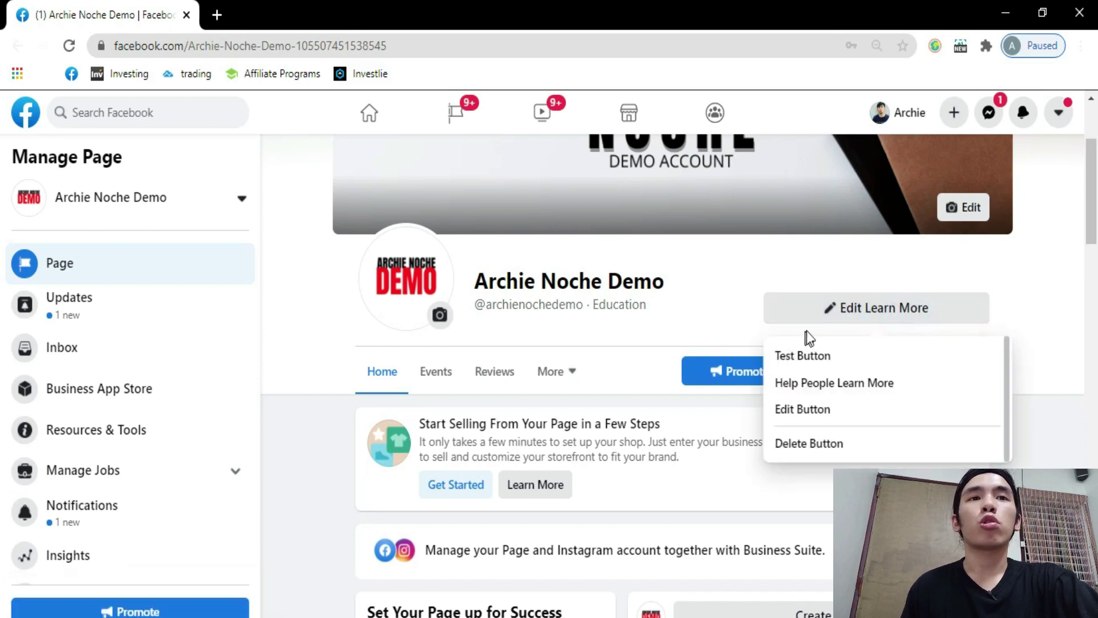
pyautogui.click(799, 410)
pyautogui.scroll(-3, 473, 292)
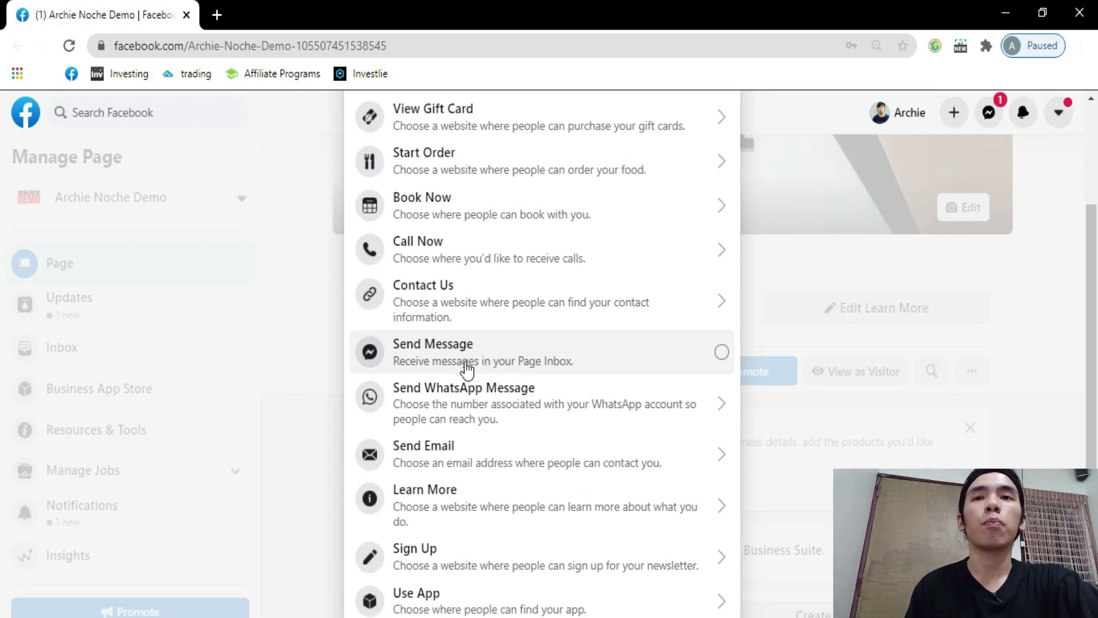
pyautogui.scroll(-3, 487, 372)
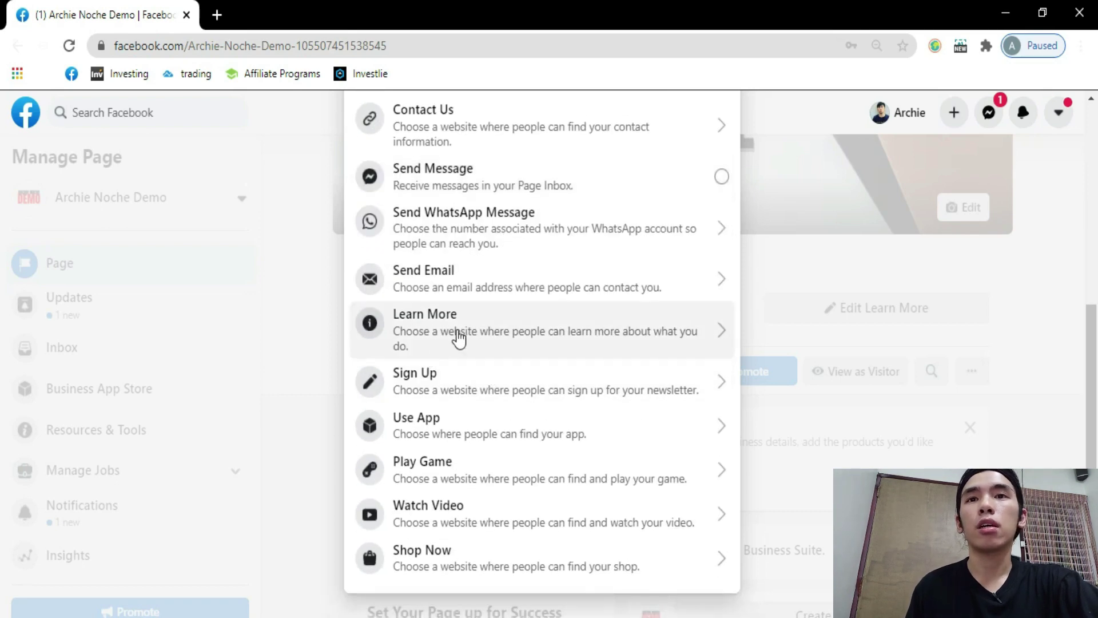
pyautogui.scroll(-1, 482, 328)
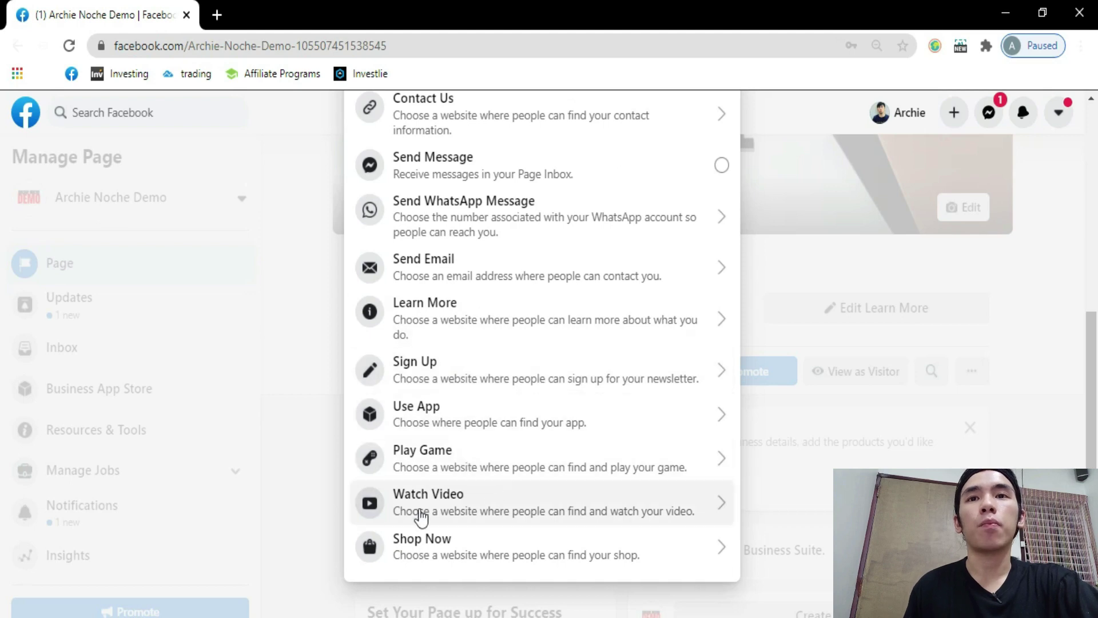
pyautogui.scroll(1, 486, 474)
pyautogui.scroll(3, 493, 412)
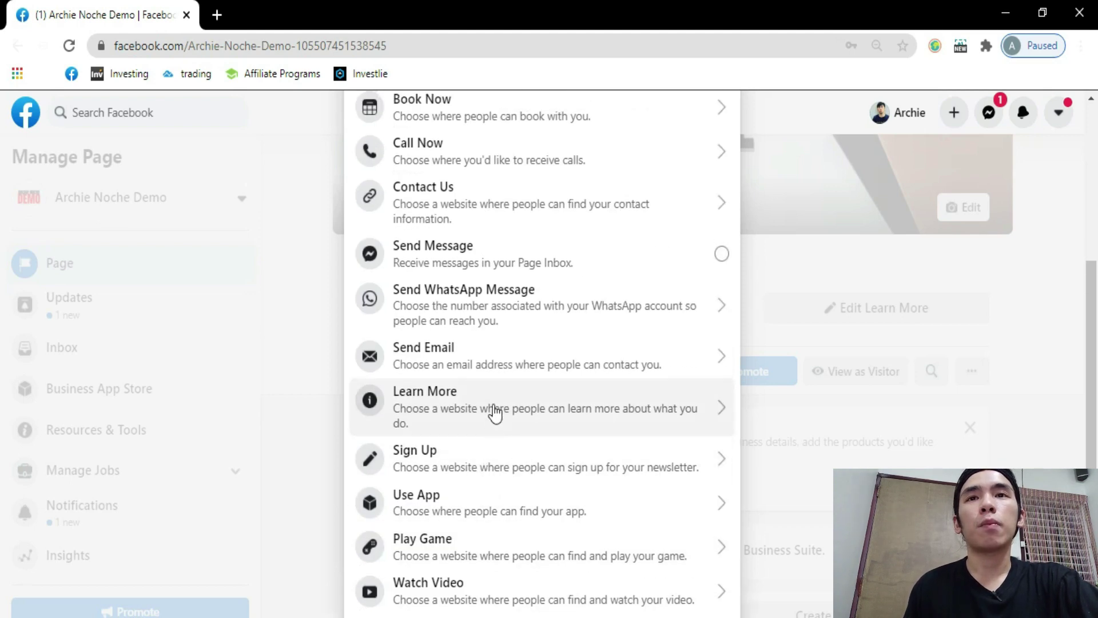
pyautogui.scroll(-4, 461, 312)
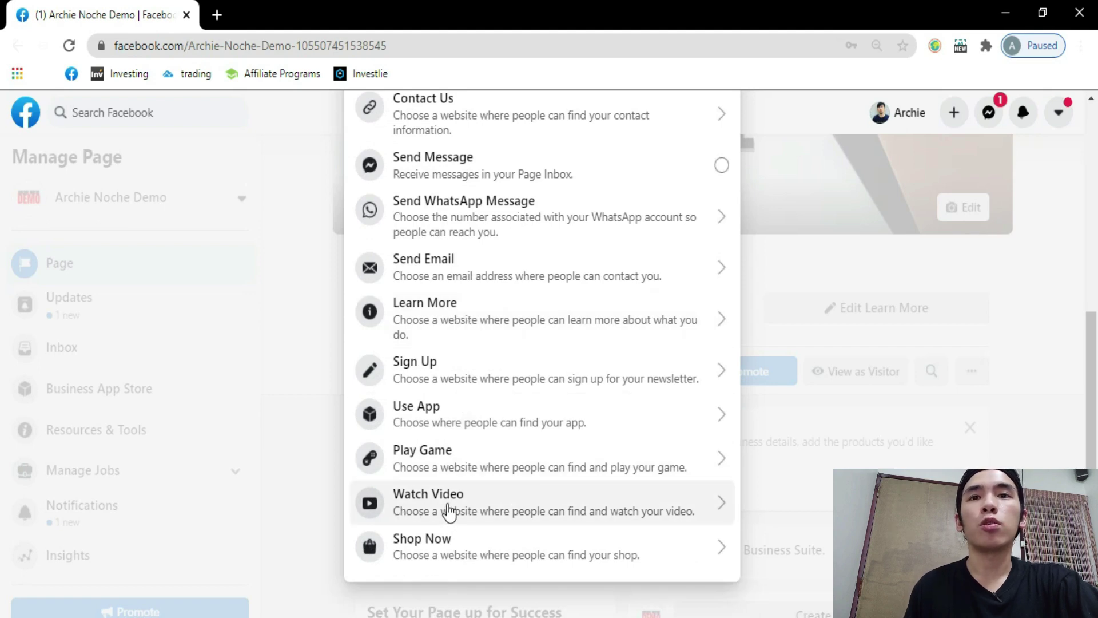
pyautogui.scroll(5, 449, 507)
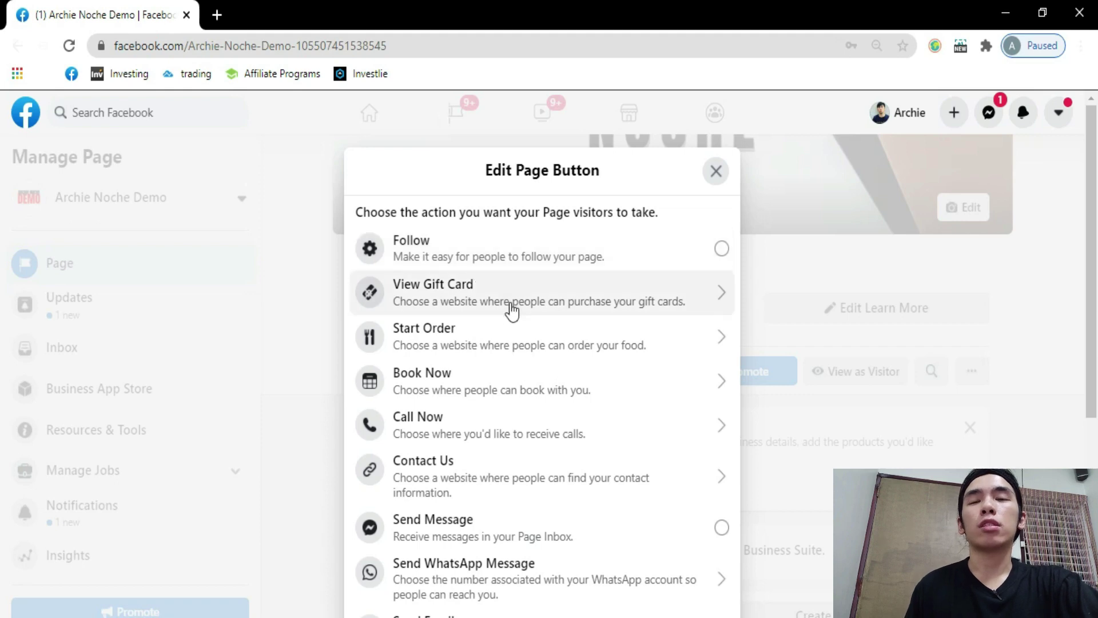
pyautogui.scroll(-2, 629, 258)
pyautogui.scroll(2, 670, 218)
pyautogui.click(714, 173)
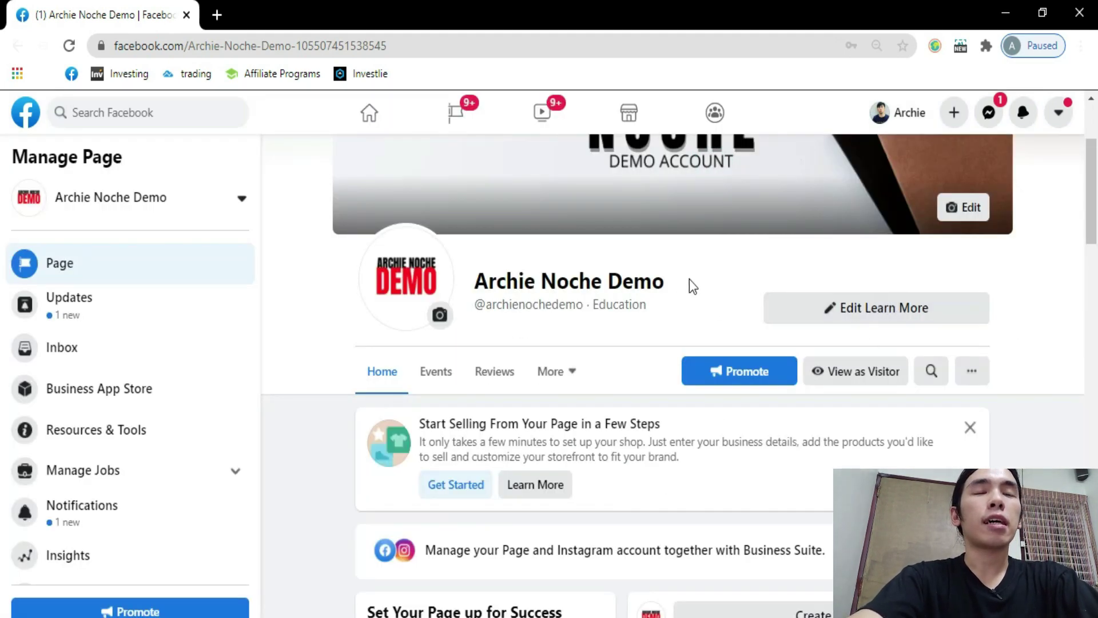
pyautogui.scroll(-2, 938, 302)
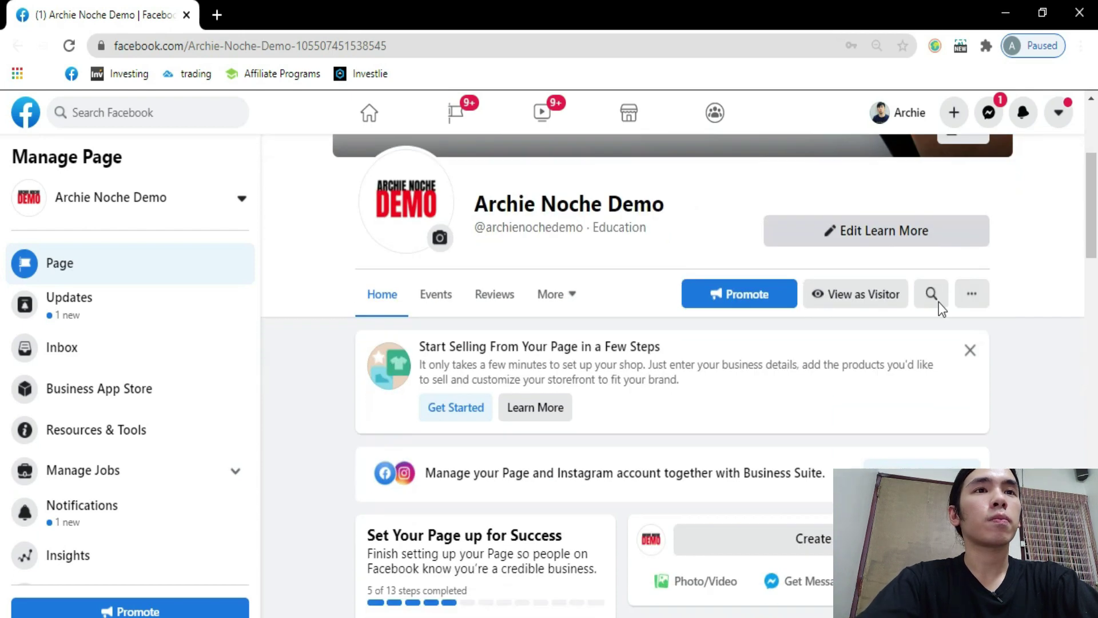
pyautogui.click(898, 221)
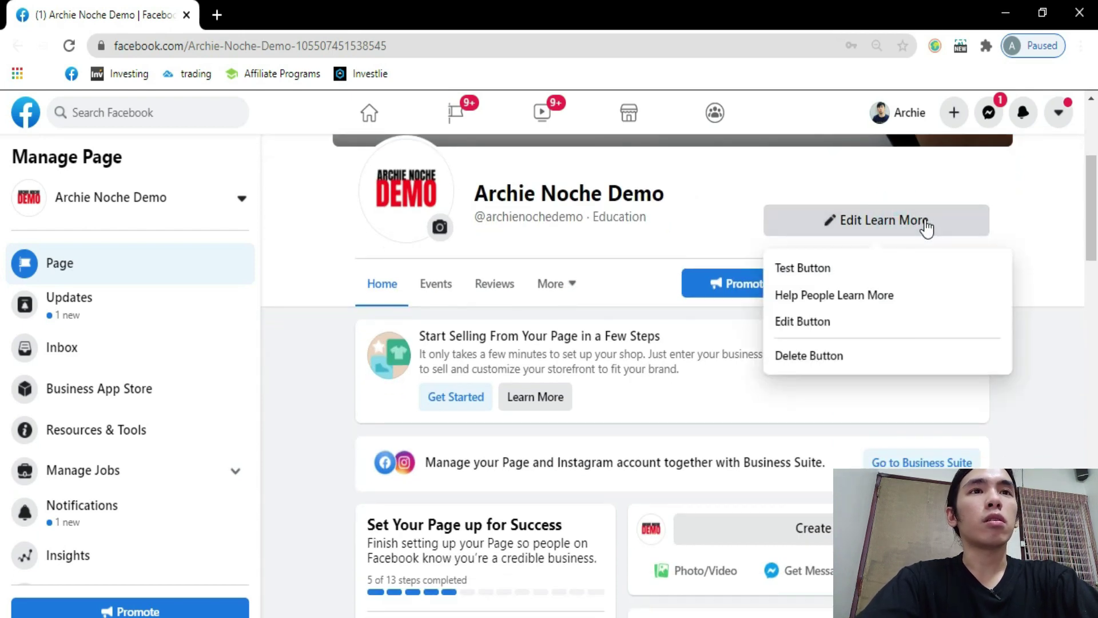
pyautogui.click(308, 370)
# Open the Page's settings and look over the general options, from Page Visibility to Download Page.
pyautogui.scroll(-3, 126, 332)
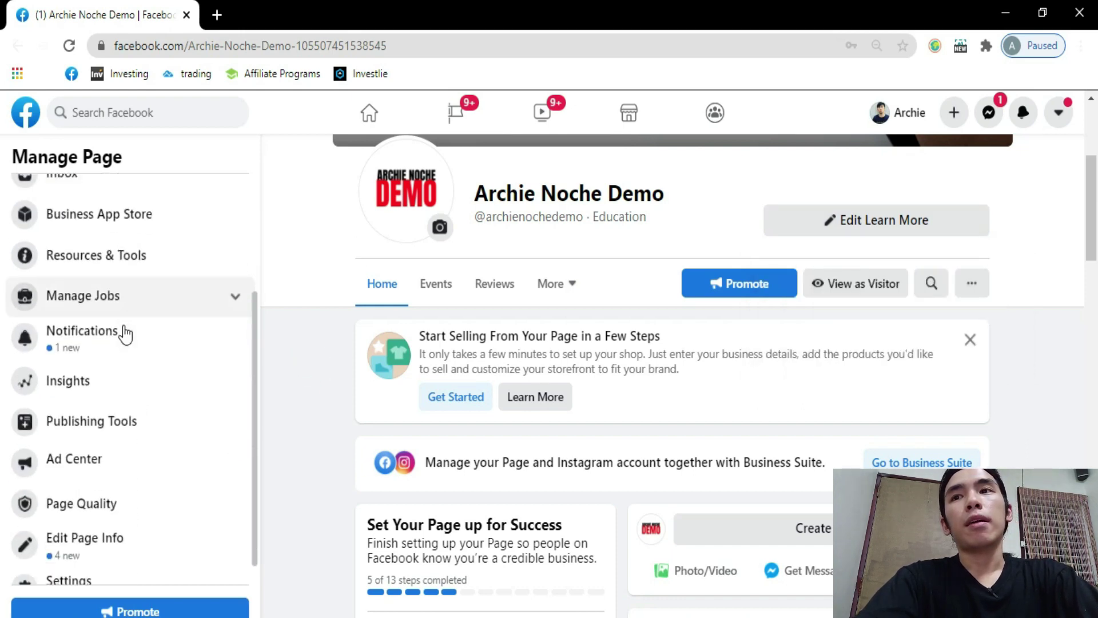
pyautogui.scroll(-1, 92, 458)
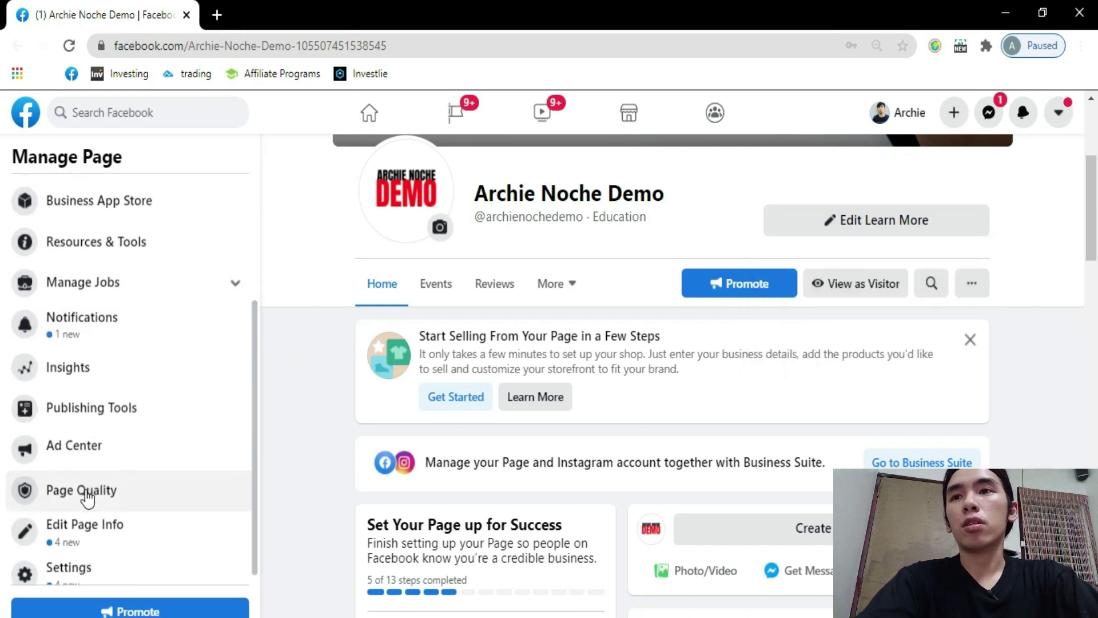
pyautogui.click(74, 569)
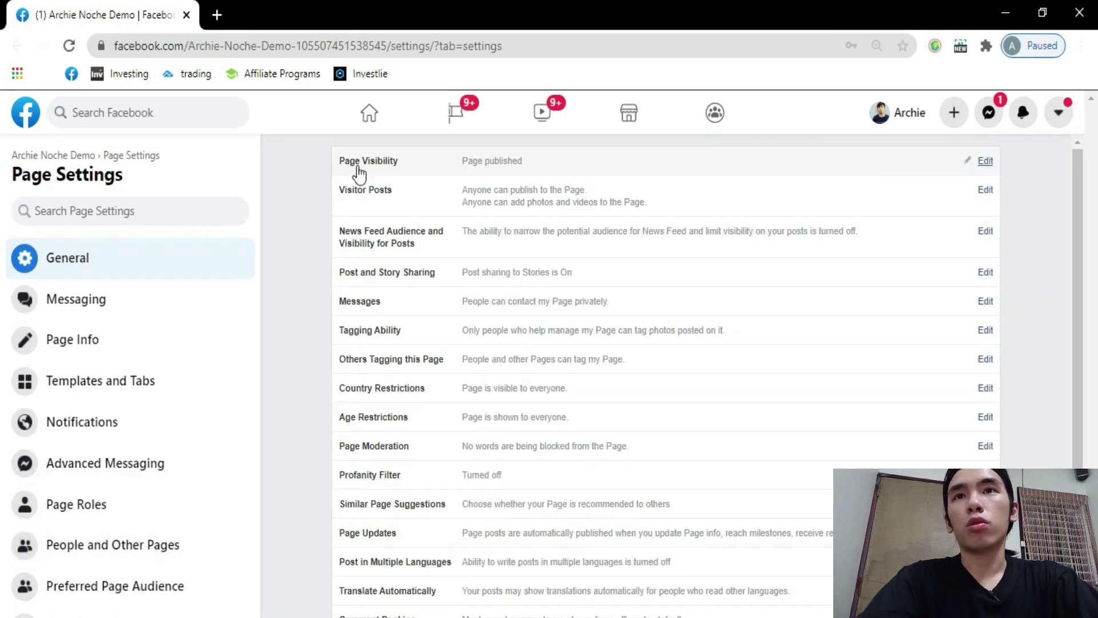
pyautogui.scroll(-2, 483, 358)
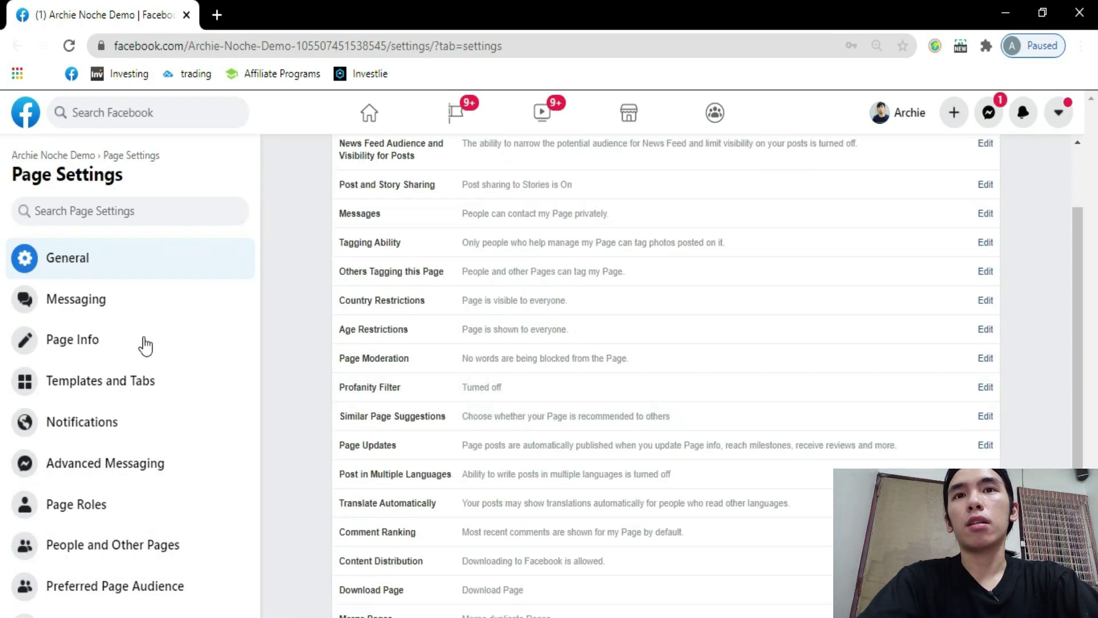
# Open the Page Info settings and examine the editable name, username and description fields.
pyautogui.click(63, 357)
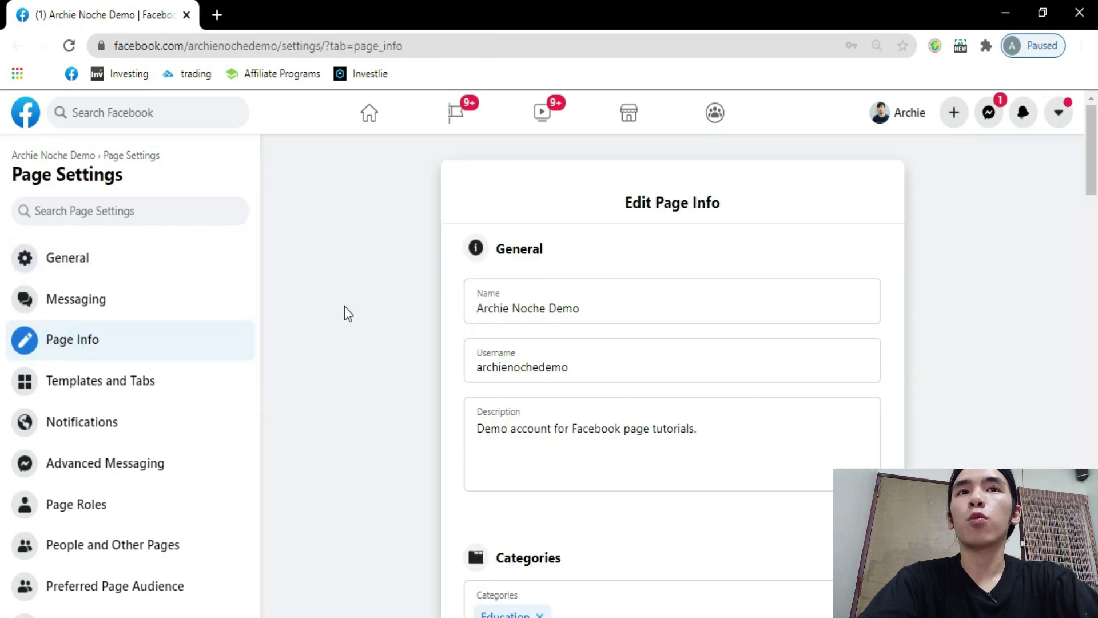
pyautogui.click(518, 308)
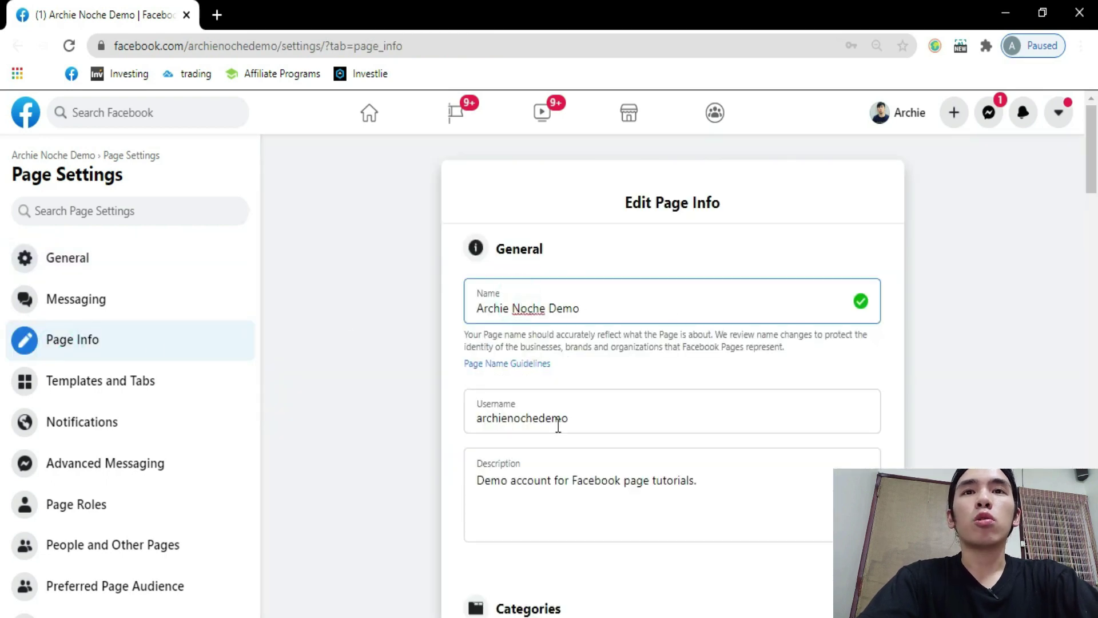
pyautogui.click(559, 426)
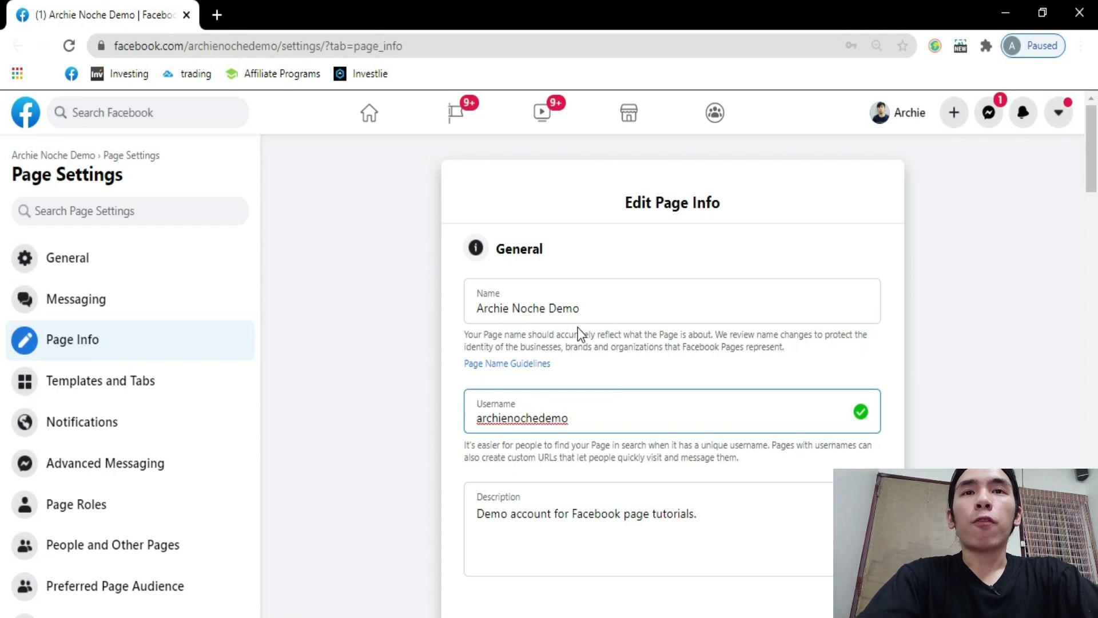
pyautogui.scroll(-2, 633, 361)
pyautogui.click(538, 357)
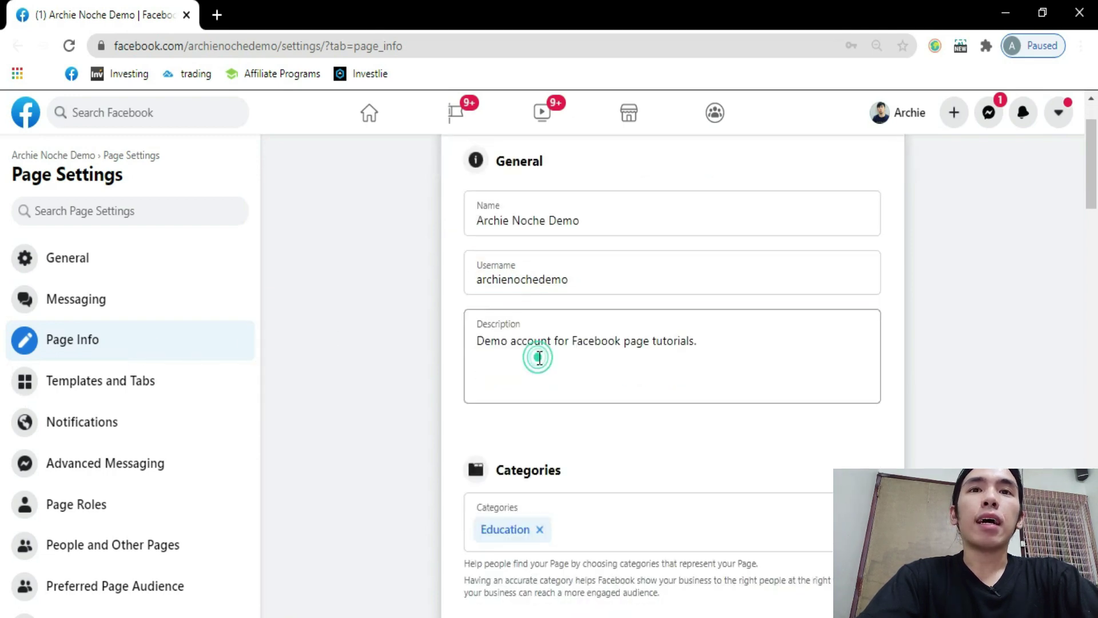
pyautogui.scroll(2, 632, 372)
pyautogui.click(622, 368)
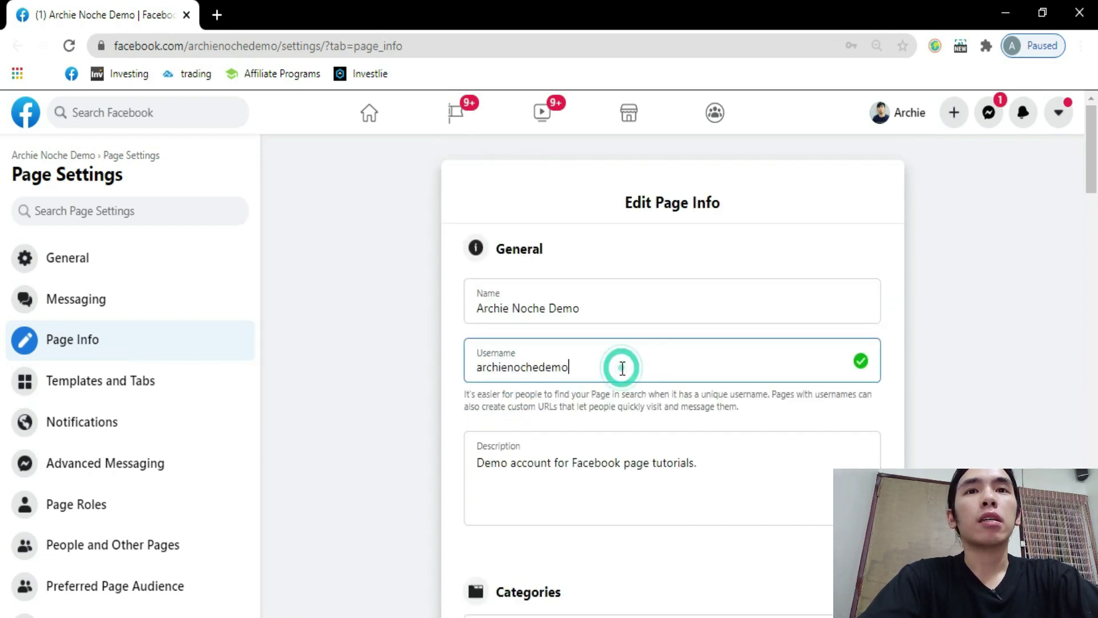
pyautogui.click(596, 304)
pyautogui.click(607, 428)
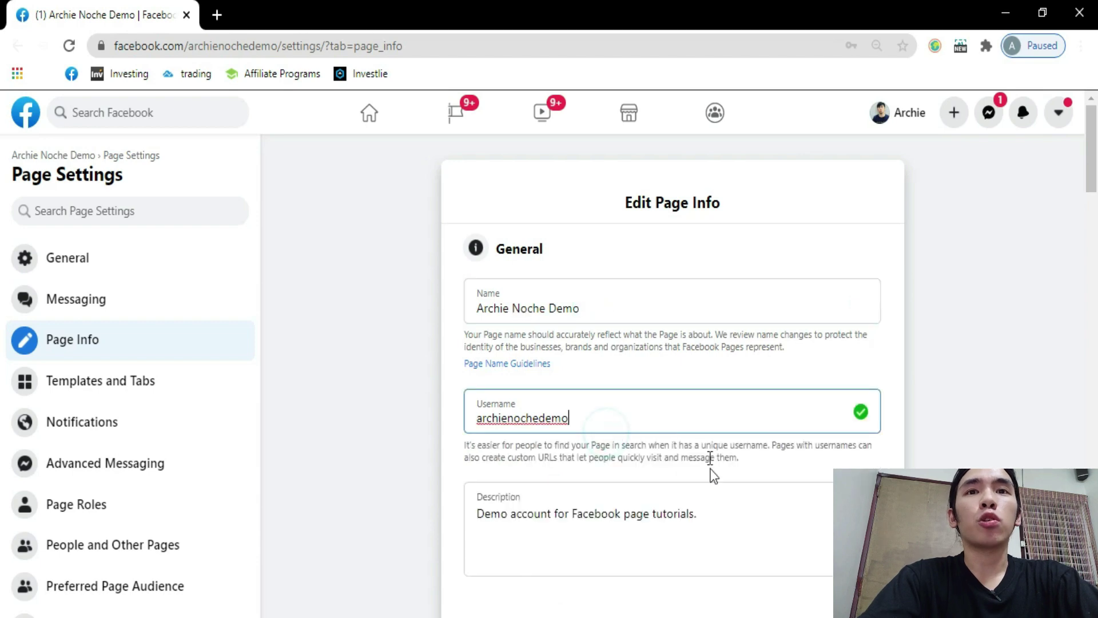
pyautogui.click(709, 491)
pyautogui.scroll(-5, 606, 486)
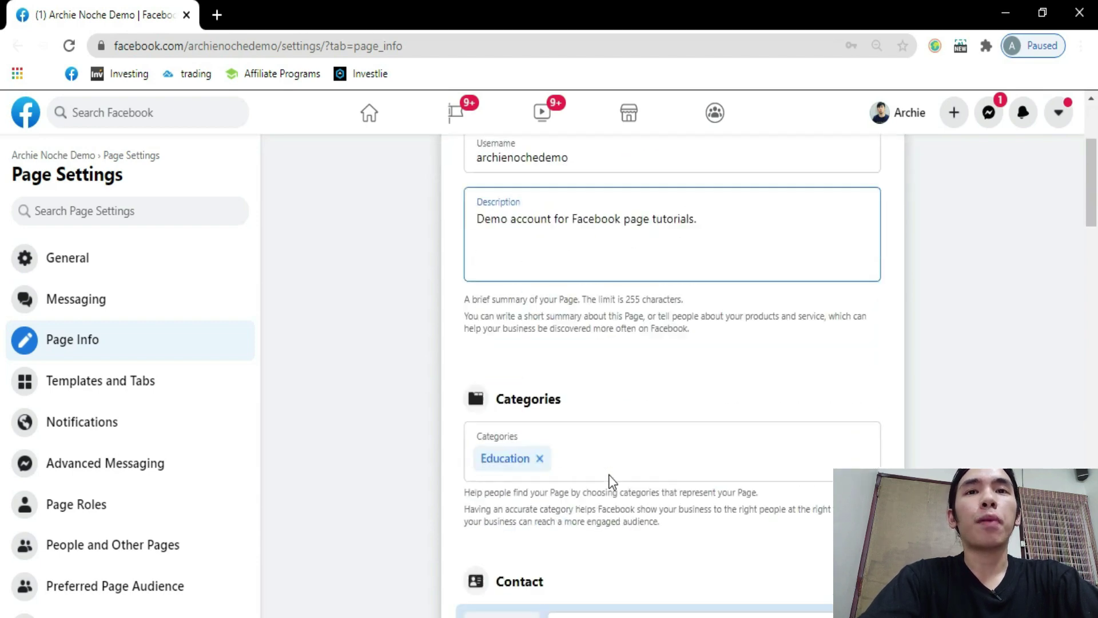
pyautogui.scroll(3, 629, 361)
pyautogui.click(718, 341)
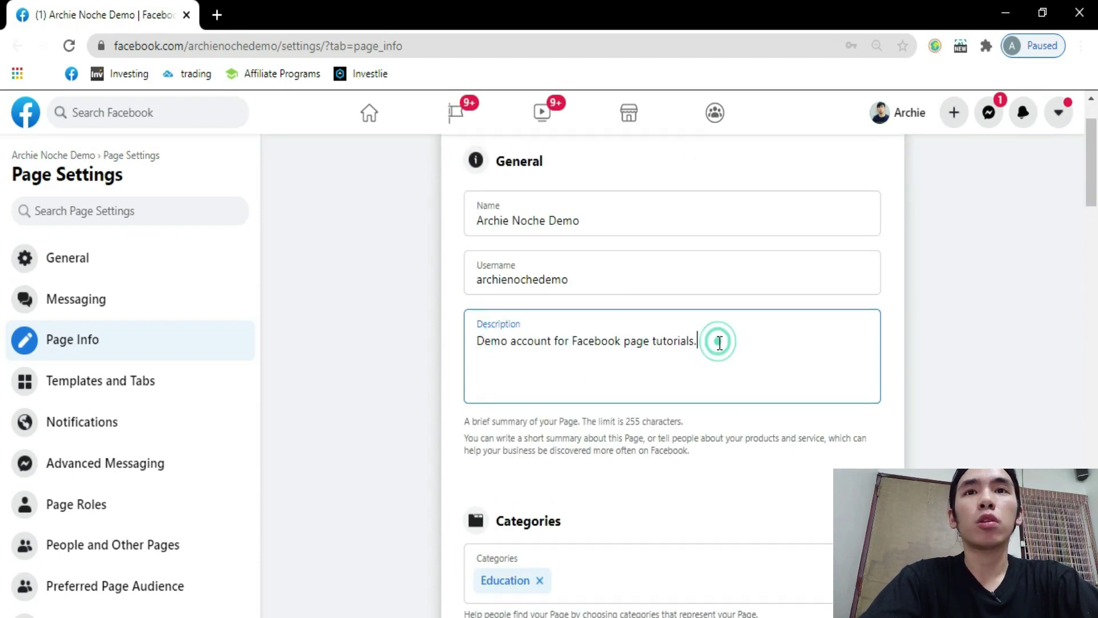
# Examine the Page's category and the contact fields for phone number, email and website.
pyautogui.scroll(-1, 705, 345)
pyautogui.scroll(-1, 705, 344)
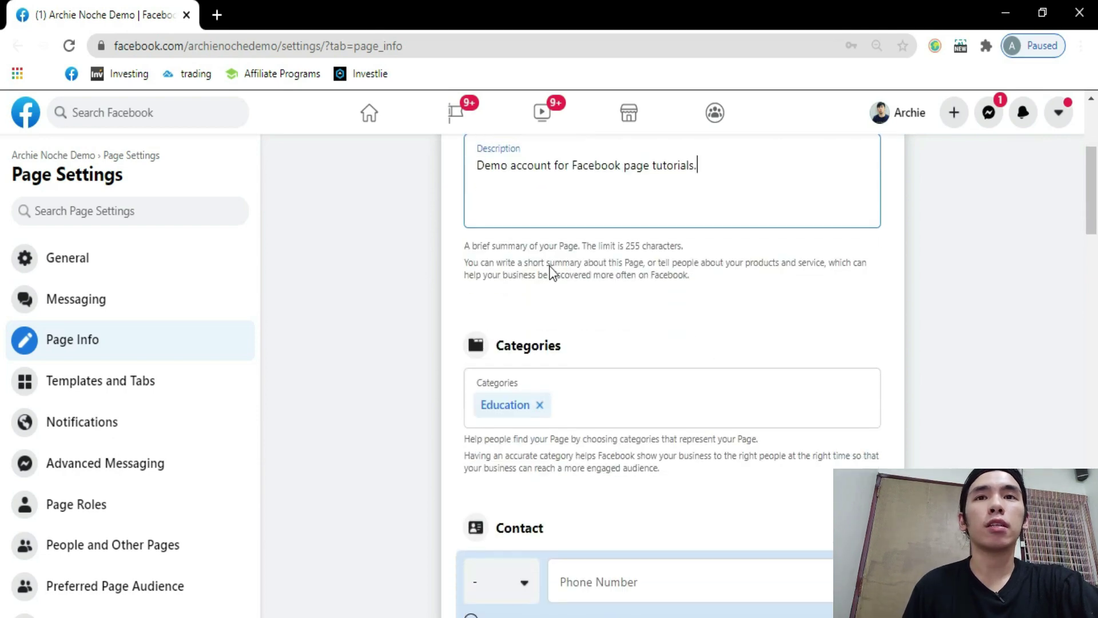
pyautogui.scroll(-1, 618, 328)
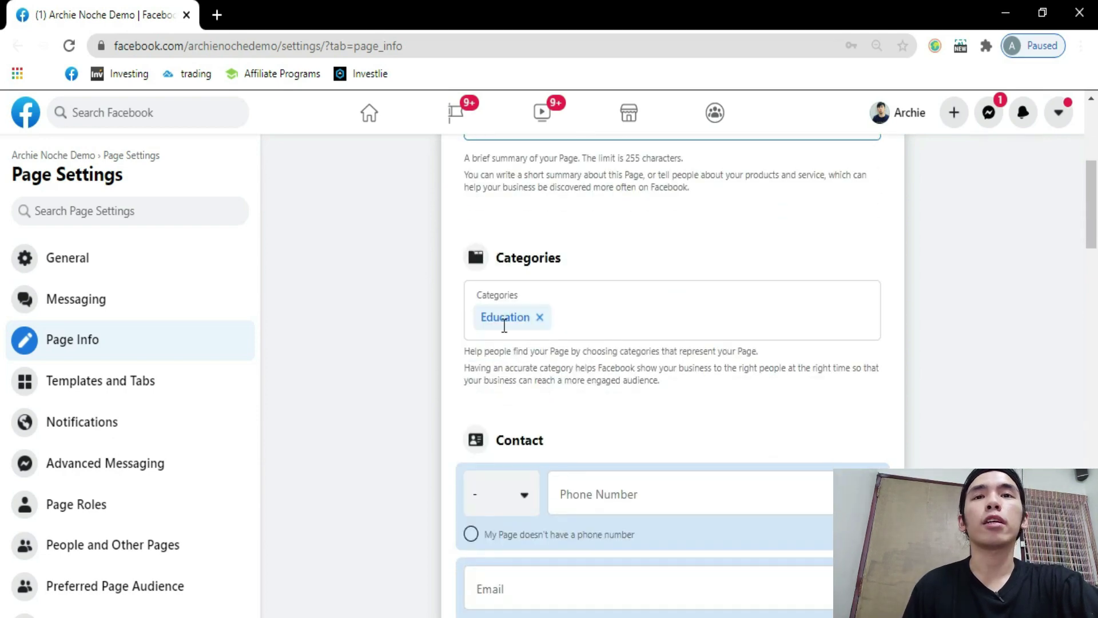
pyautogui.scroll(-1, 638, 315)
pyautogui.scroll(-2, 635, 312)
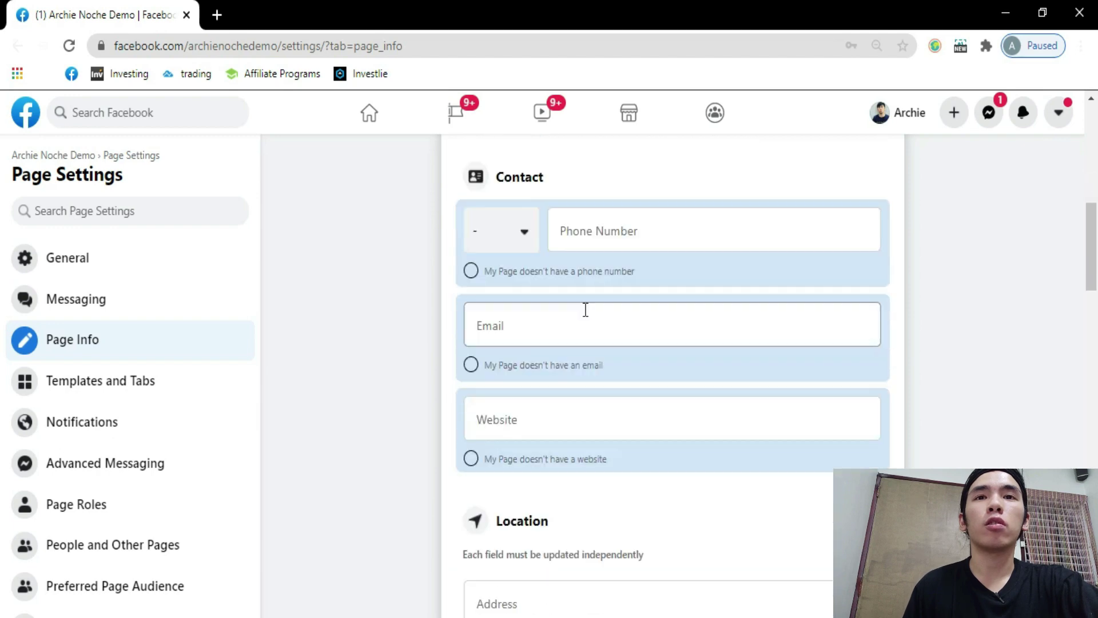
pyautogui.click(633, 233)
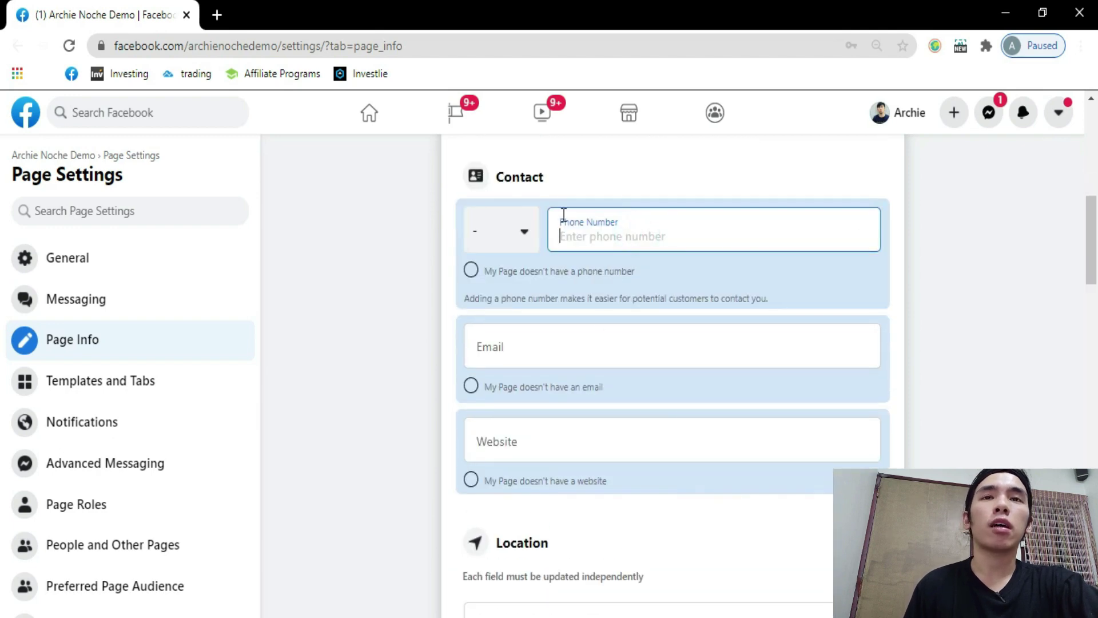
pyautogui.click(522, 338)
pyautogui.scroll(-1, 596, 401)
pyautogui.click(515, 349)
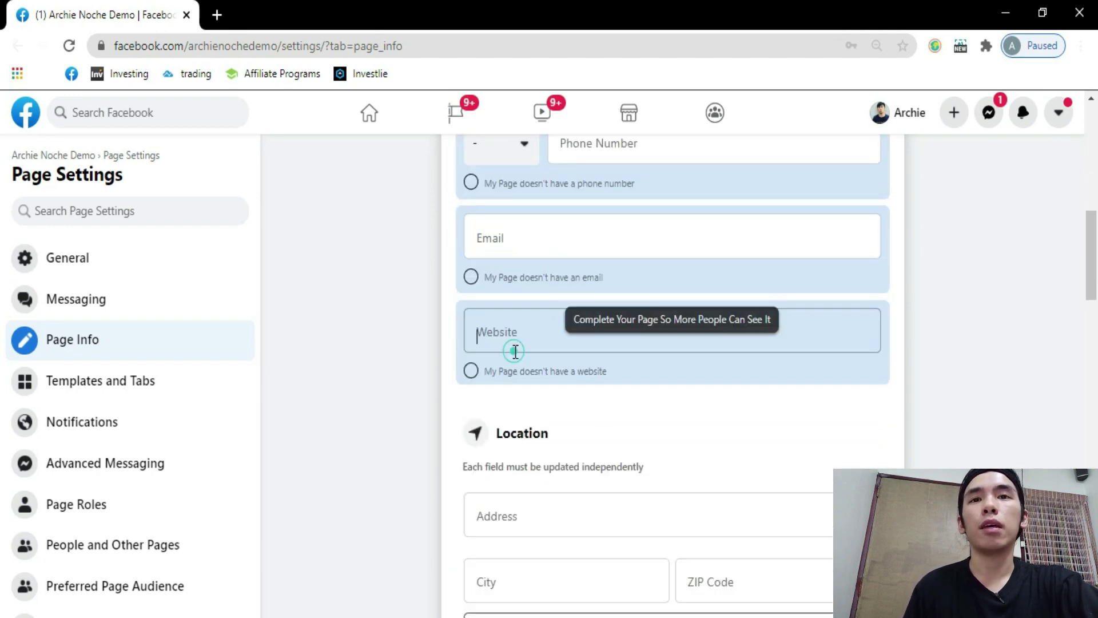
# Examine the Location section's address, city, ZIP code and map fields, through to the additional location details.
pyautogui.scroll(-3, 576, 368)
pyautogui.click(520, 280)
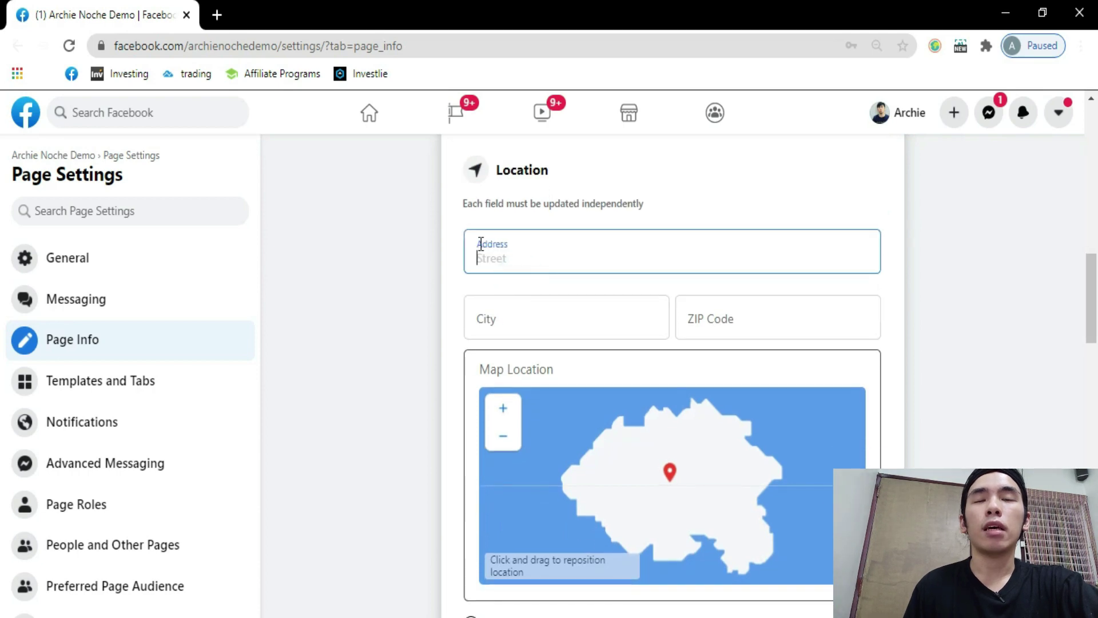
pyautogui.click(581, 310)
pyautogui.click(761, 309)
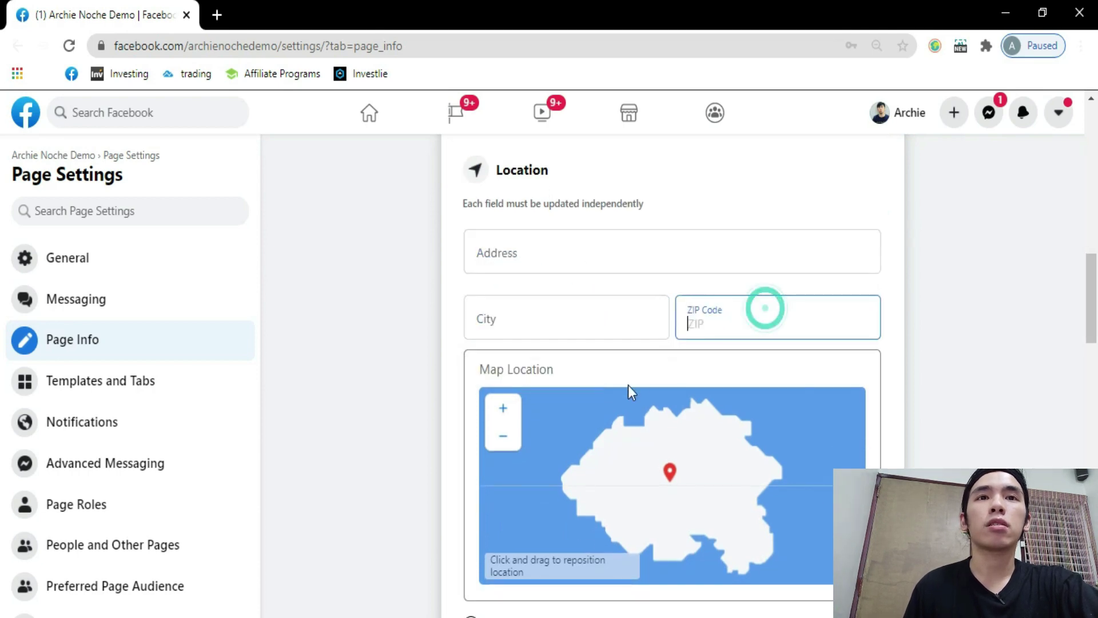
pyautogui.scroll(-3, 572, 354)
pyautogui.scroll(-2, 522, 326)
pyautogui.scroll(-4, 360, 378)
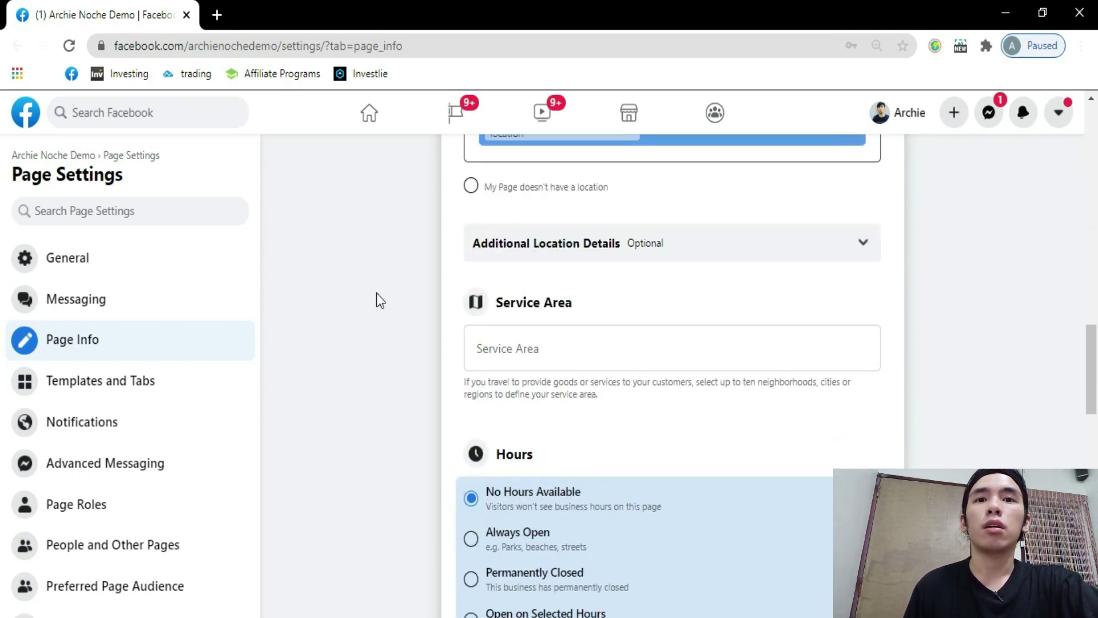
# Inspect the Service Area field used to define neighborhoods, cities or regions served.
pyautogui.click(524, 350)
pyautogui.click(954, 316)
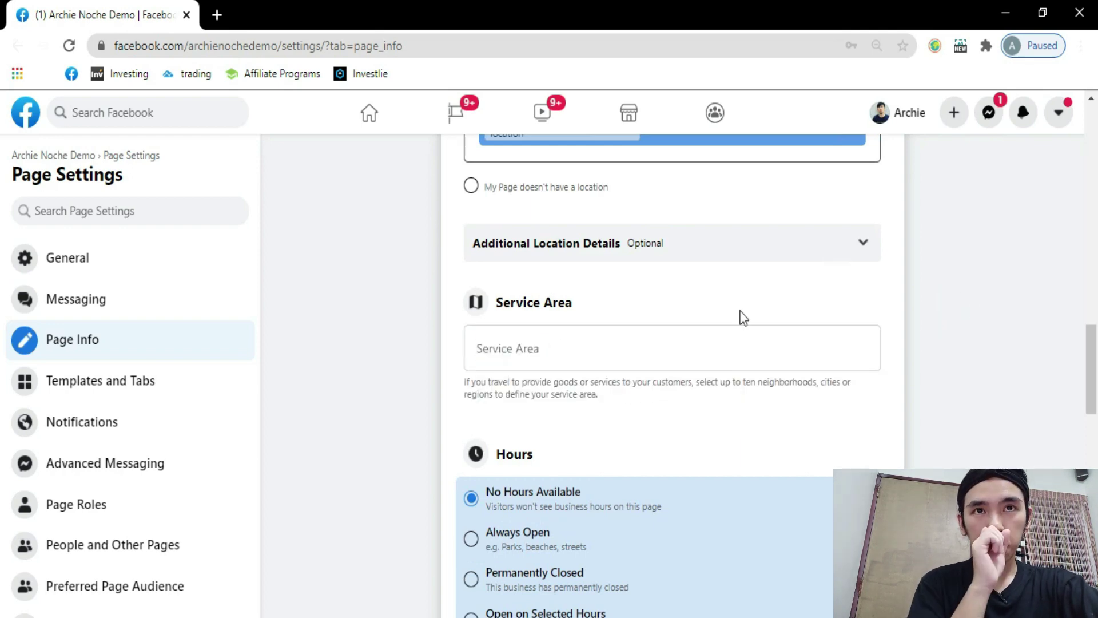
pyautogui.click(542, 349)
pyautogui.click(314, 300)
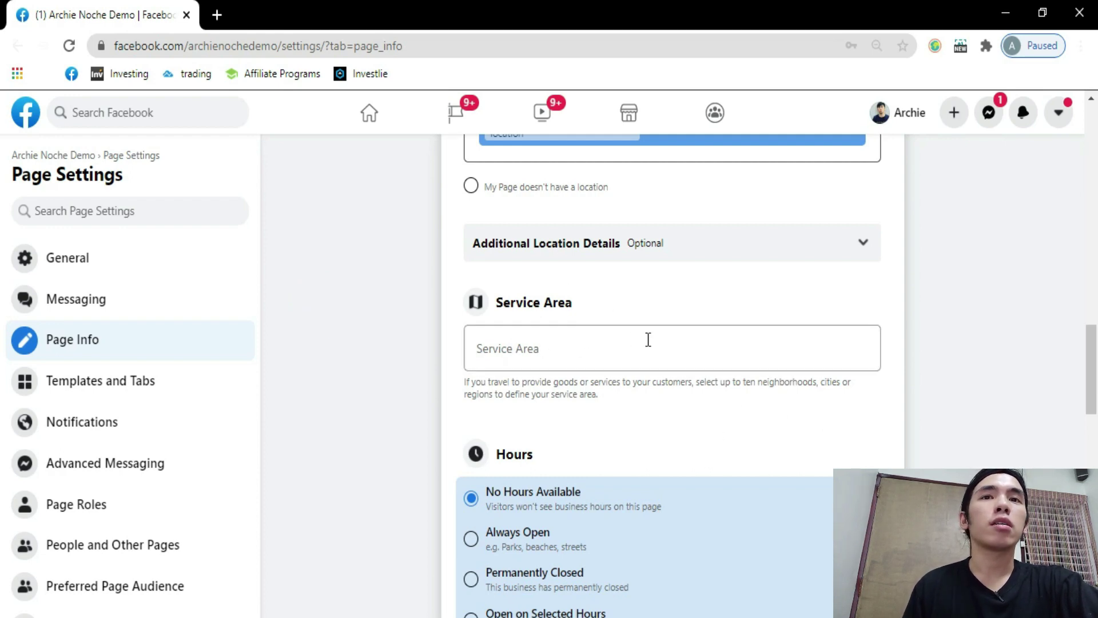
pyautogui.click(527, 349)
pyautogui.click(1022, 370)
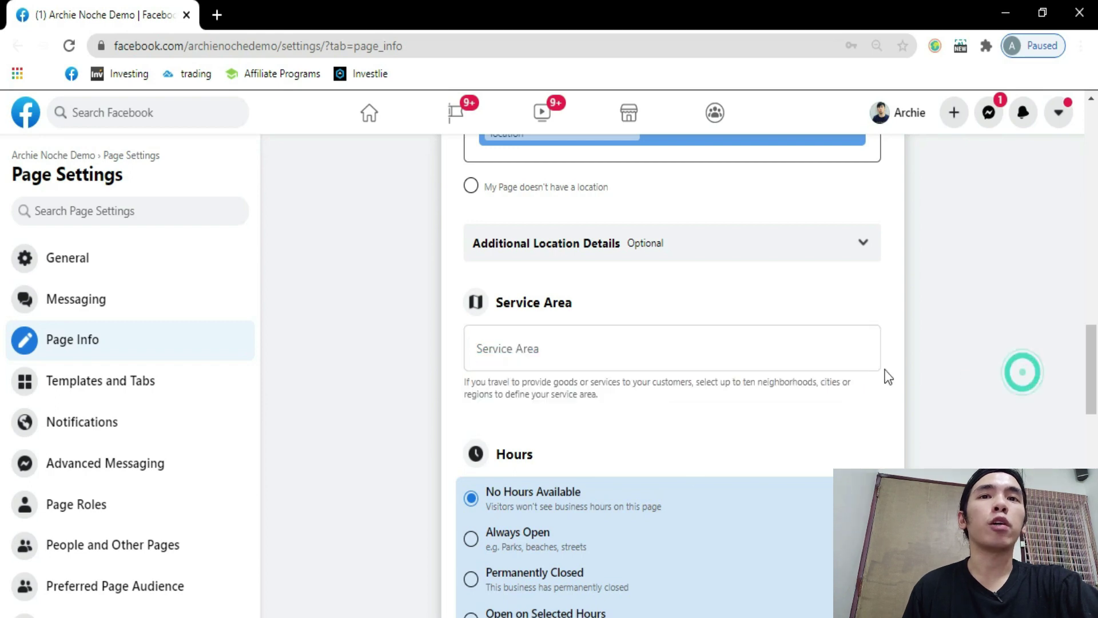
pyautogui.click(516, 338)
# Set the Page's business hours to Open on Selected Hours and bring up the Monday to Sunday schedule.
pyautogui.scroll(-6, 515, 366)
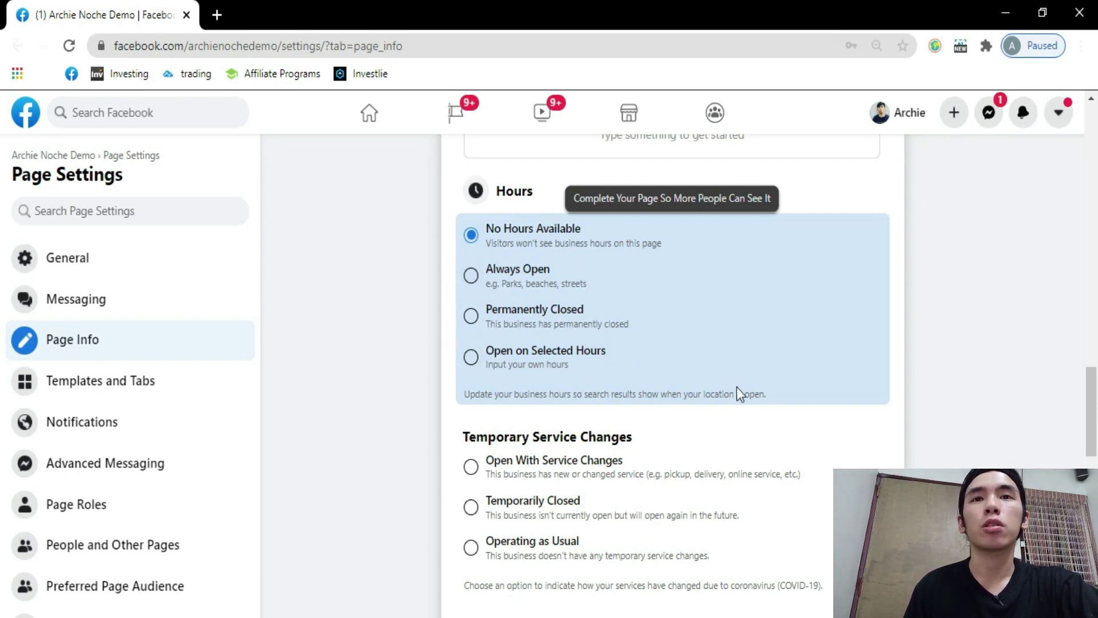
pyautogui.click(471, 359)
pyautogui.scroll(-3, 667, 418)
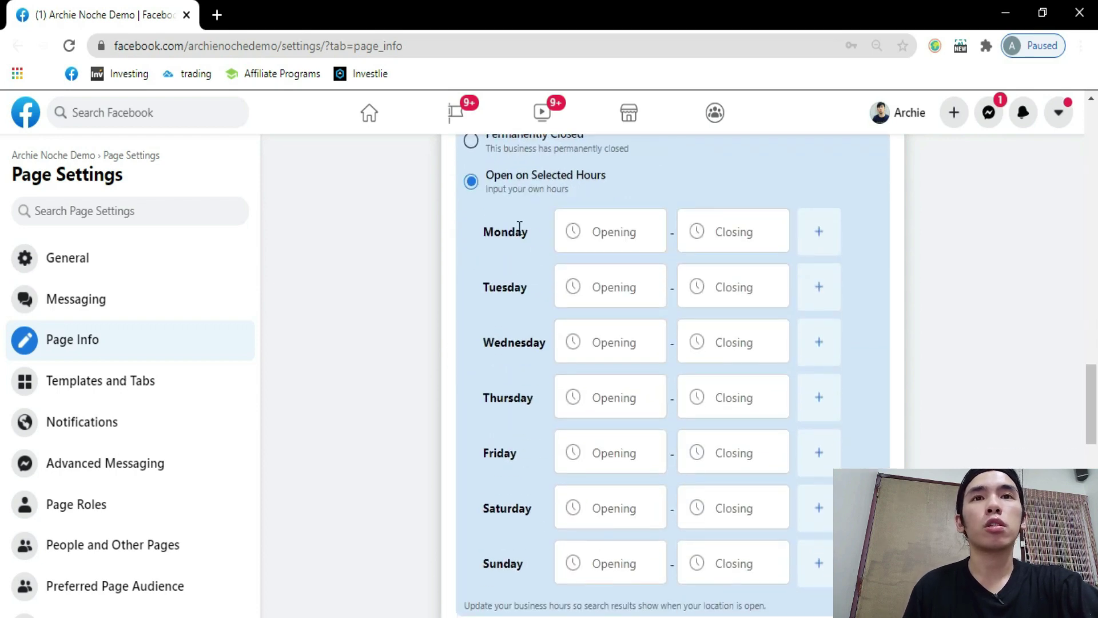
# Set Monday's opening time to 8:00 AM in the business hours schedule.
pyautogui.click(597, 453)
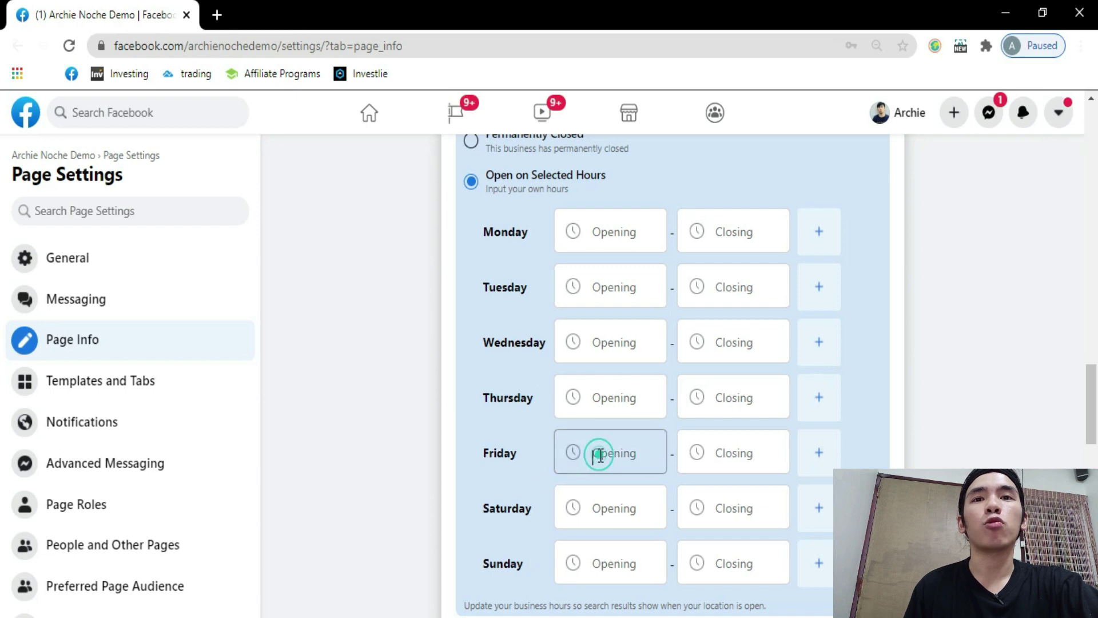
pyautogui.click(617, 232)
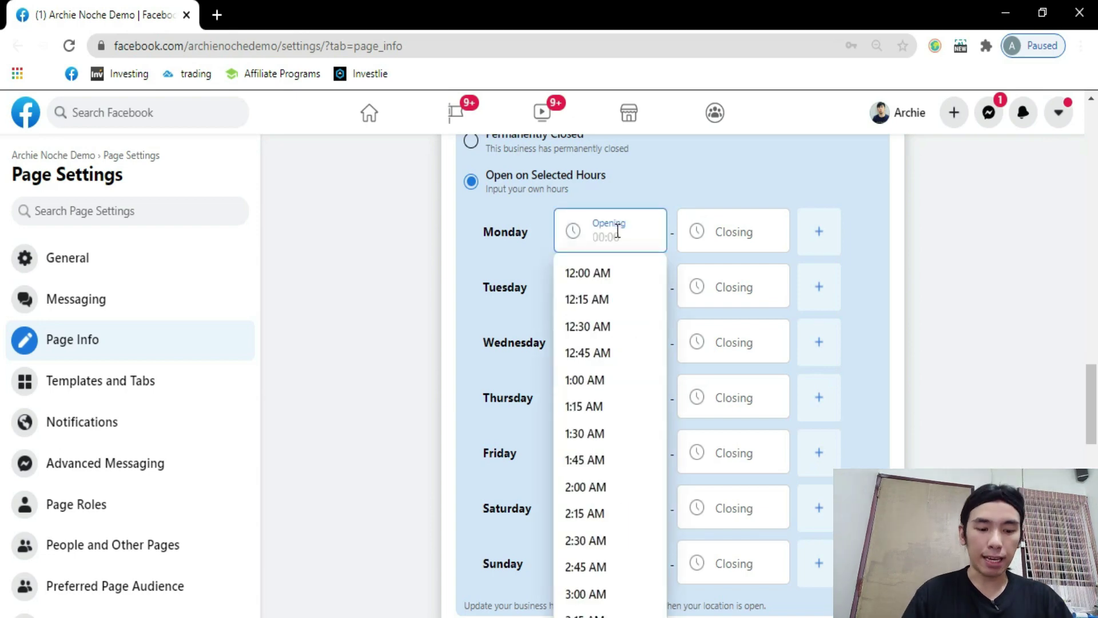
pyautogui.write('8')
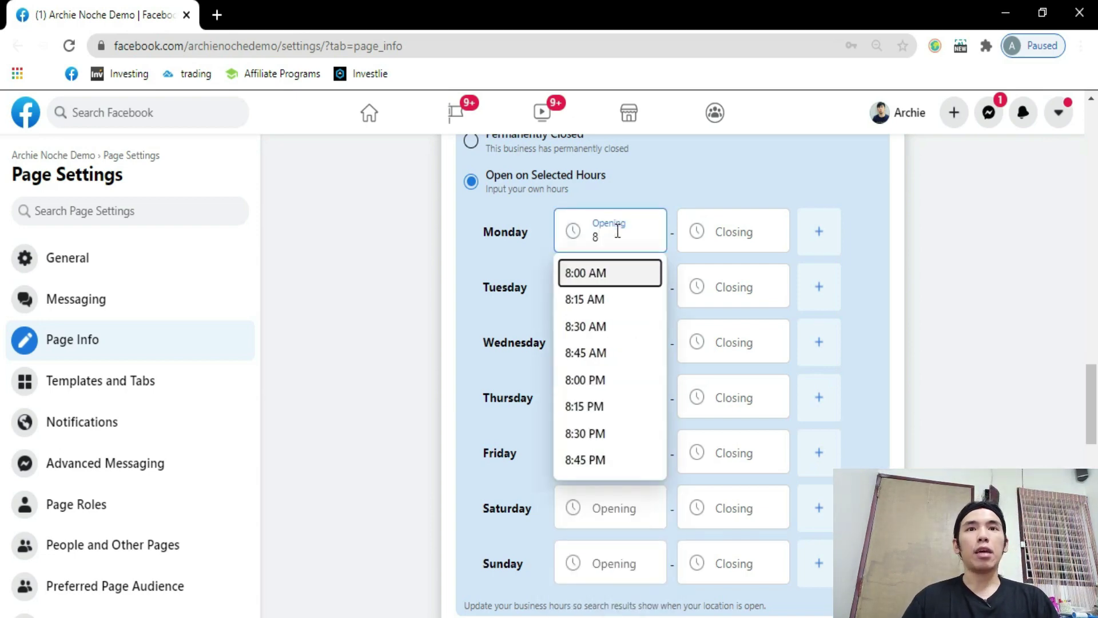
pyautogui.press('Tab')
# Set Monday's closing time to 5:00 PM and save the business hours.
pyautogui.write('5')
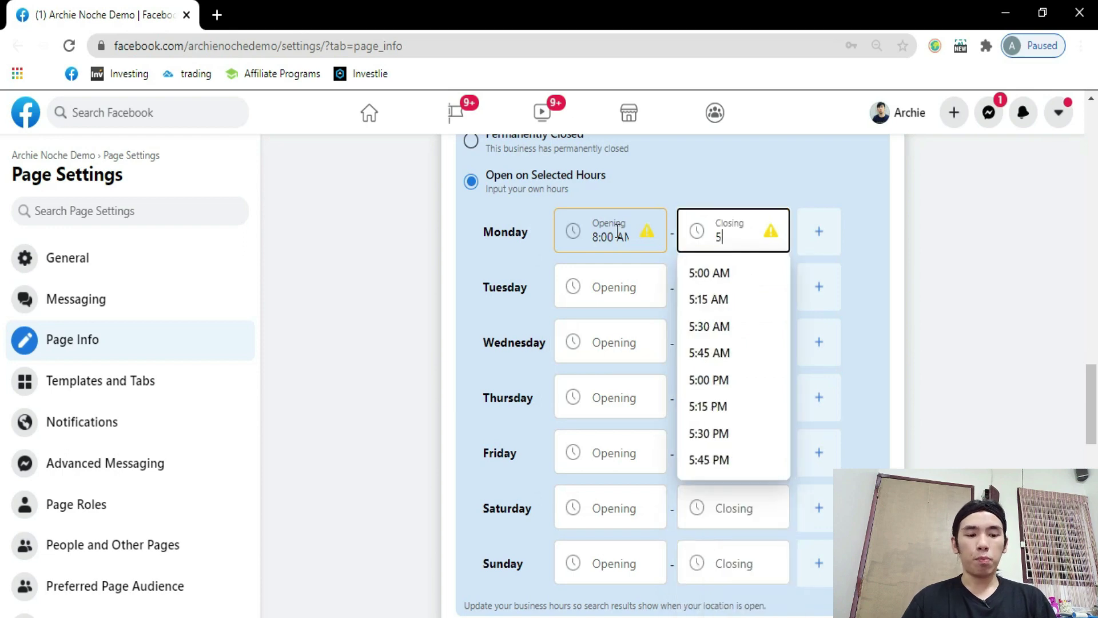
pyautogui.press('Down')
pyautogui.press('Down')
pyautogui.press('Down')
pyautogui.press('Down')
pyautogui.press('Down')
pyautogui.press('Down')
pyautogui.press('Up')
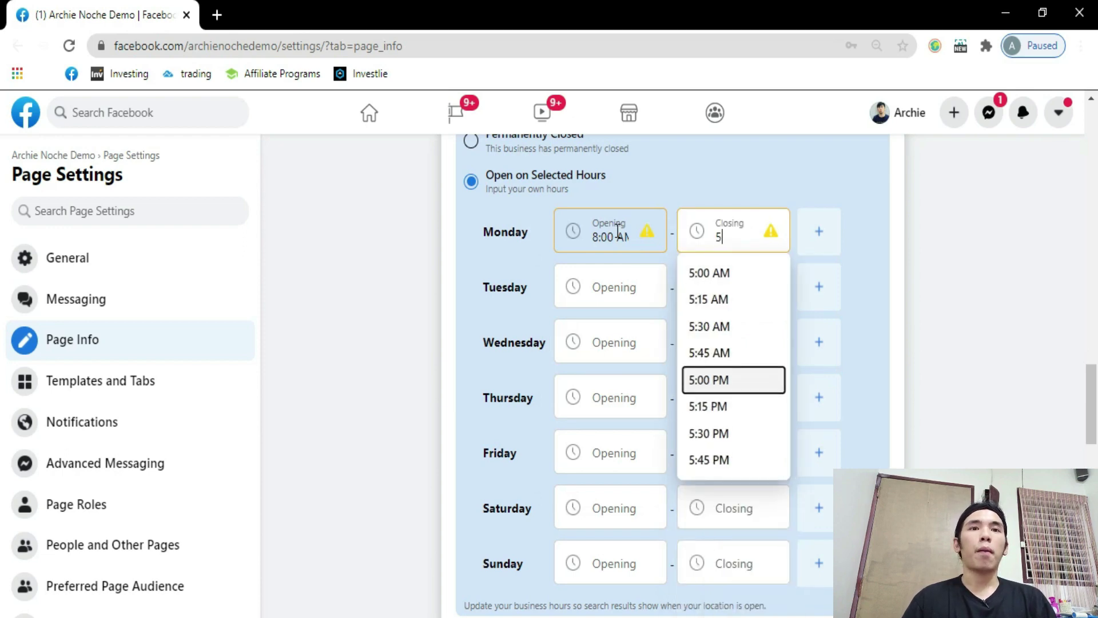
pyautogui.press('Return')
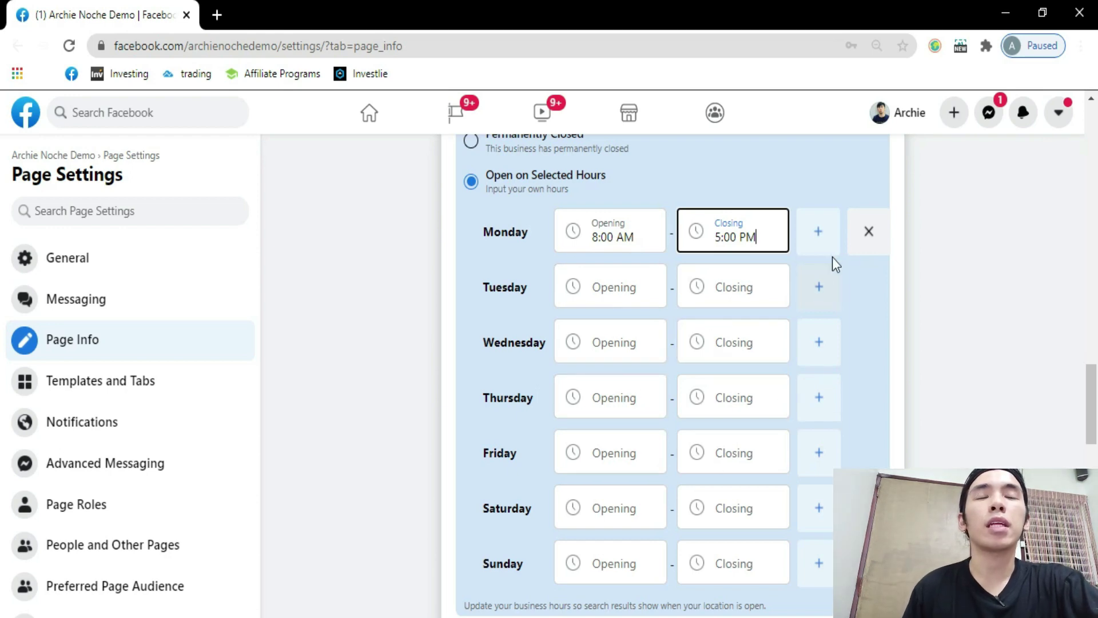
pyautogui.scroll(-1, 662, 436)
pyautogui.scroll(-3, 677, 422)
pyautogui.scroll(2, 679, 418)
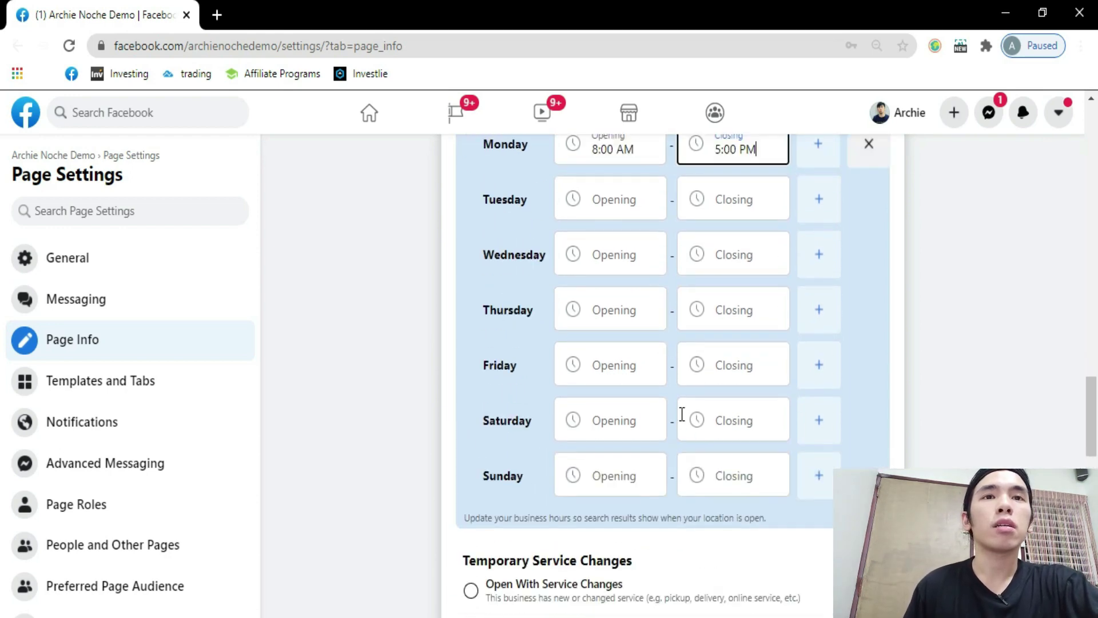
pyautogui.click(999, 406)
# Set the Page's Temporary Service Changes status to Operating as Usual.
pyautogui.scroll(5, 990, 403)
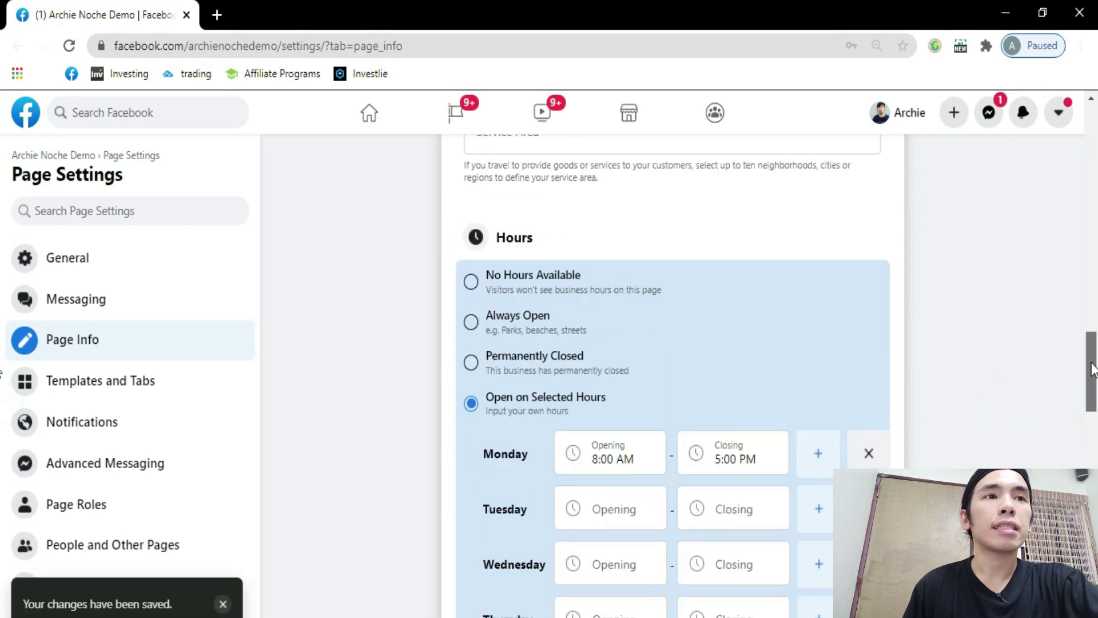
pyautogui.scroll(-4, 979, 398)
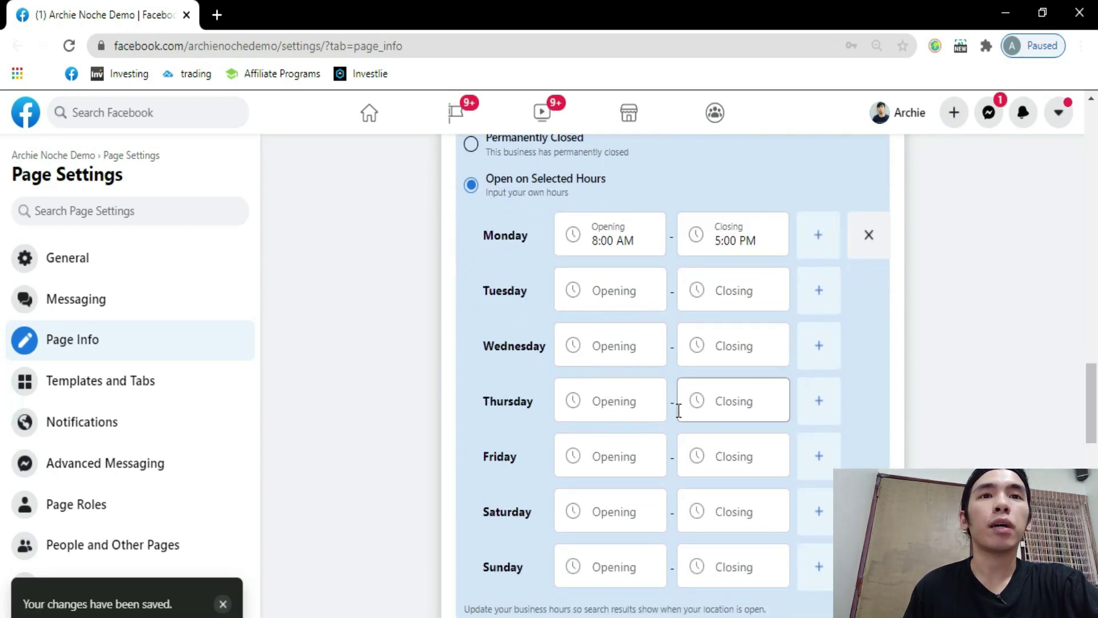
pyautogui.scroll(-2, 679, 404)
pyautogui.scroll(2, 637, 400)
pyautogui.scroll(-5, 639, 397)
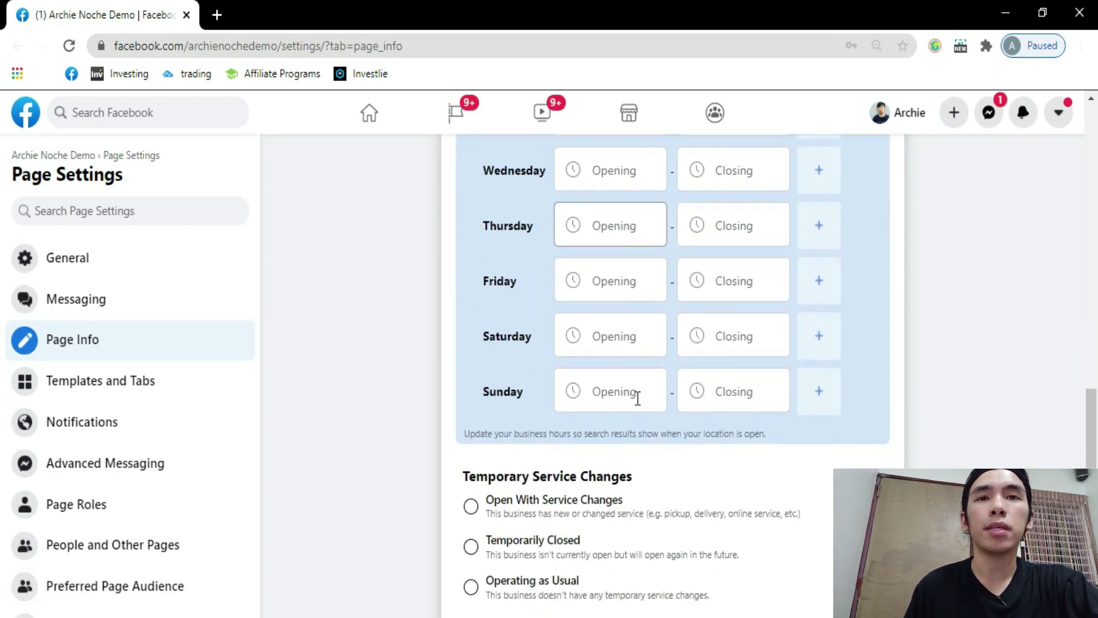
pyautogui.scroll(-2, 556, 348)
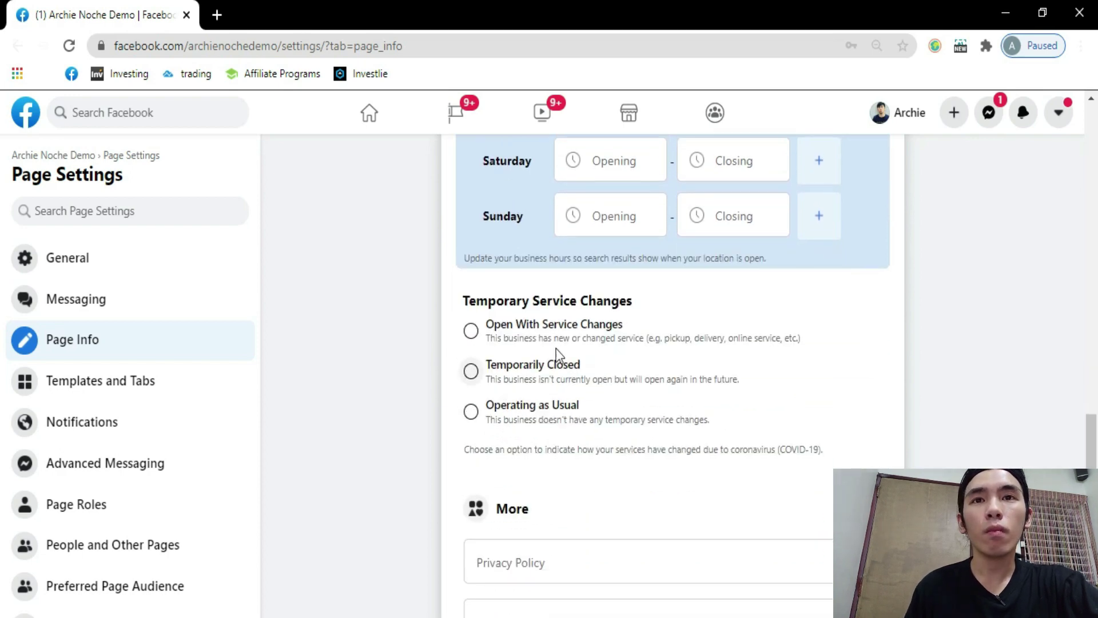
pyautogui.scroll(-2, 552, 329)
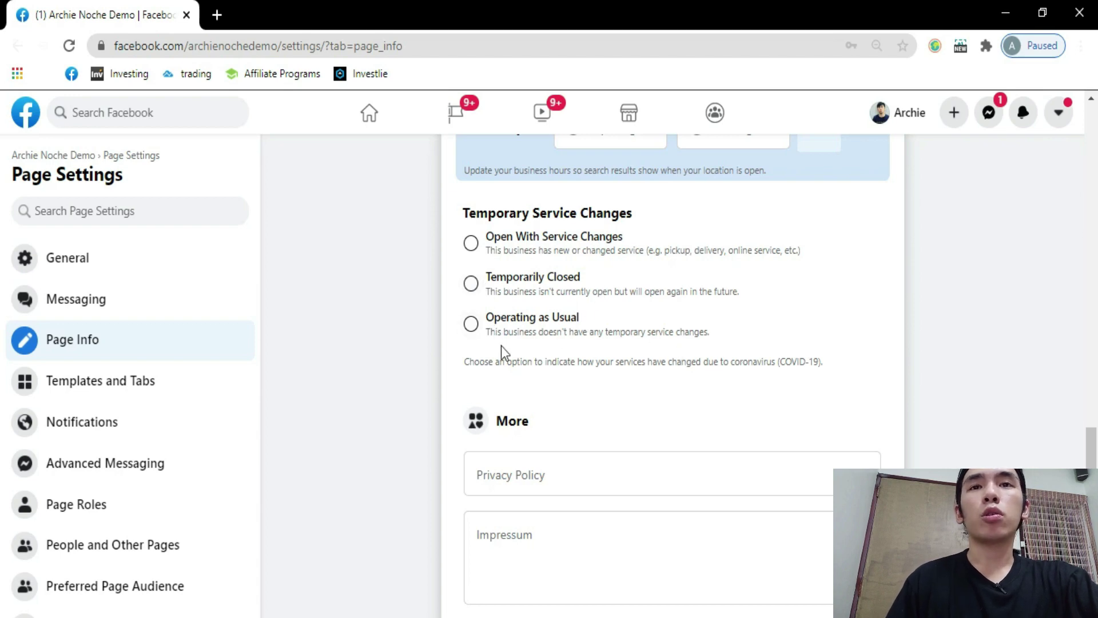
pyautogui.click(469, 333)
# Examine the Privacy Policy, Impressum and Products fields in the More section.
pyautogui.scroll(-3, 691, 375)
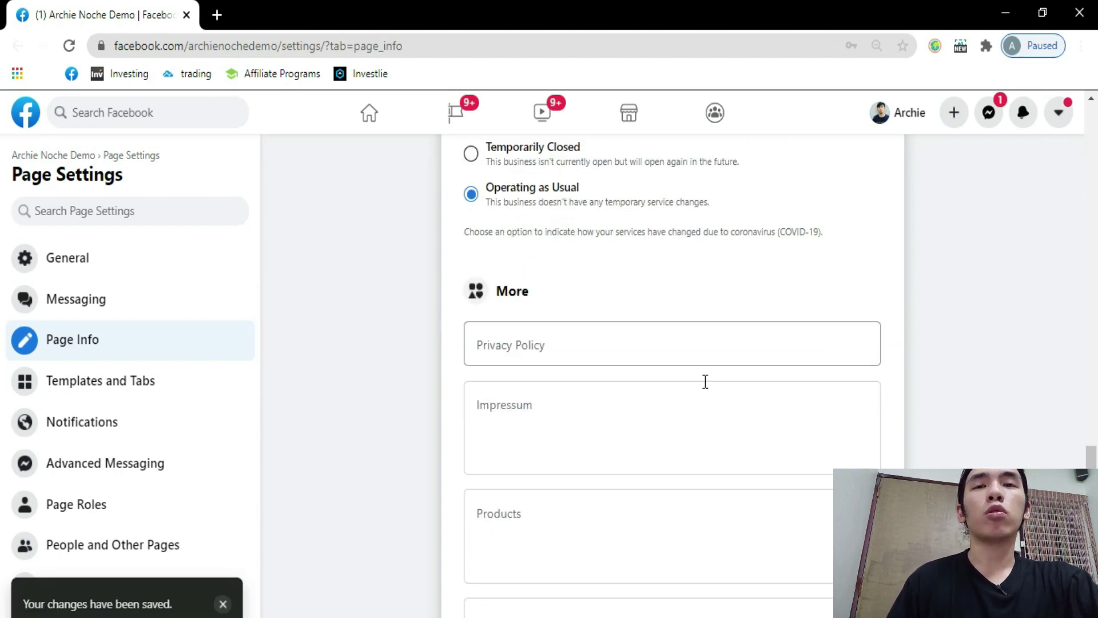
pyautogui.click(522, 290)
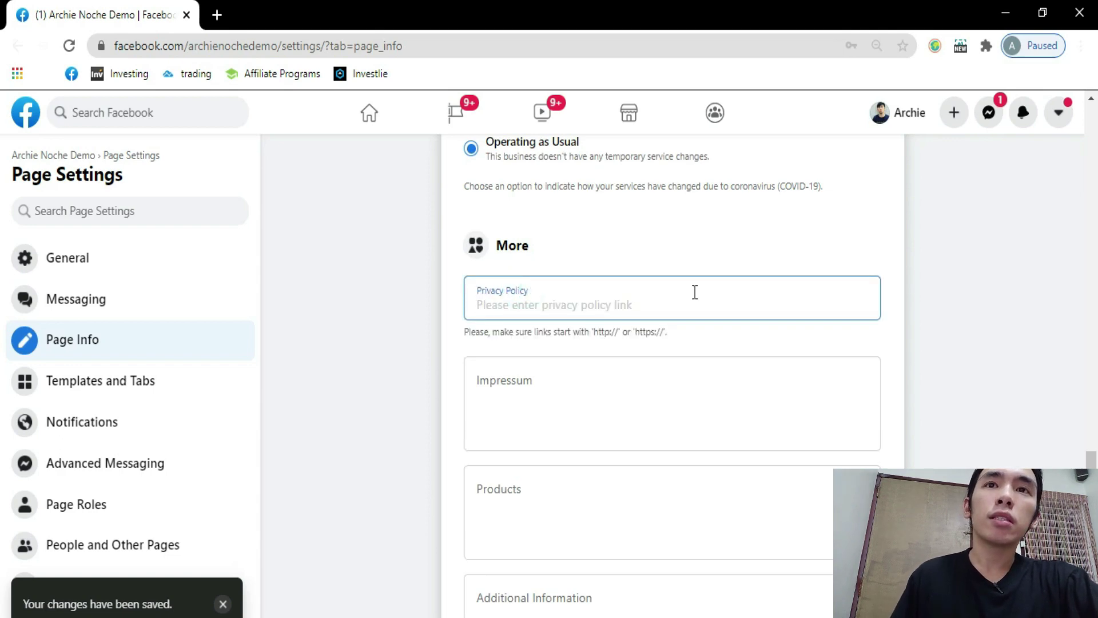
pyautogui.click(524, 401)
pyautogui.scroll(-3, 526, 400)
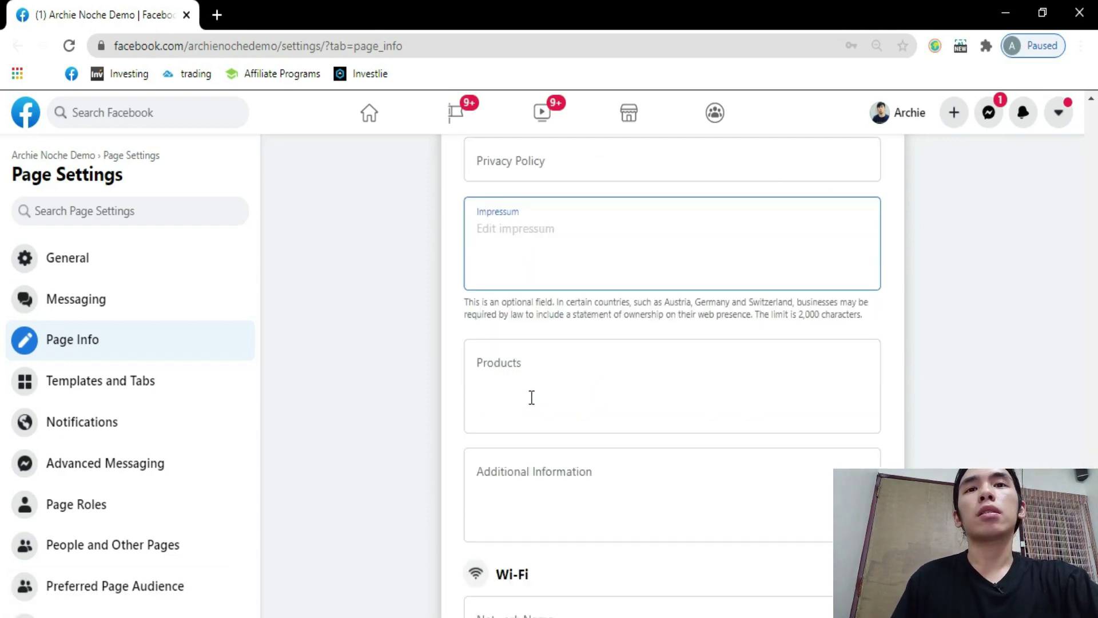
pyautogui.click(529, 329)
pyautogui.scroll(-2, 503, 389)
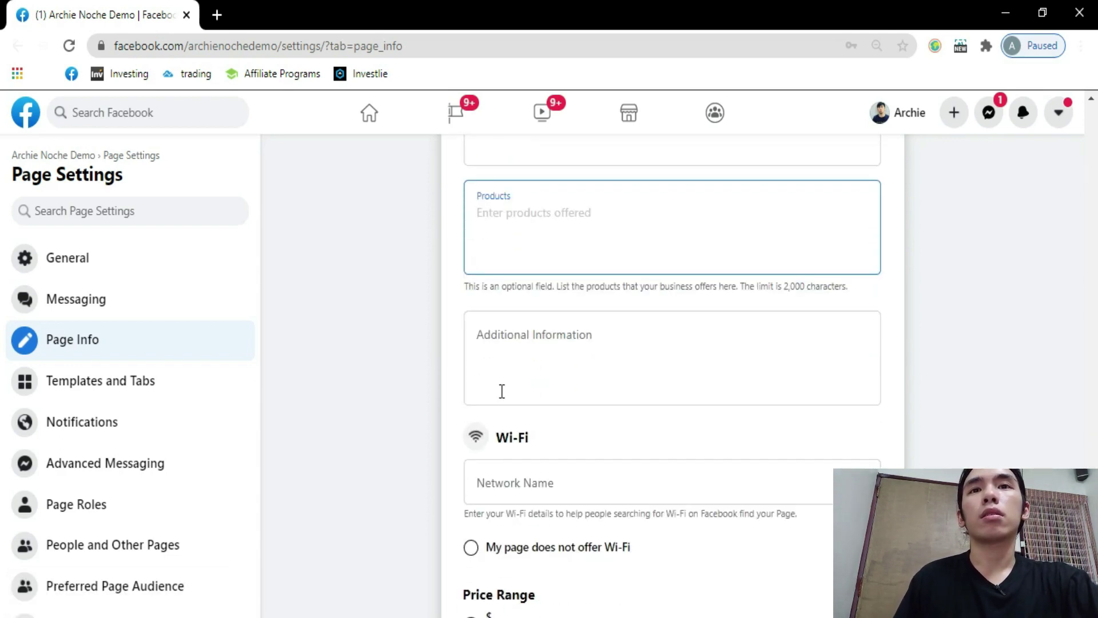
pyautogui.scroll(-1, 545, 270)
pyautogui.scroll(3, 544, 304)
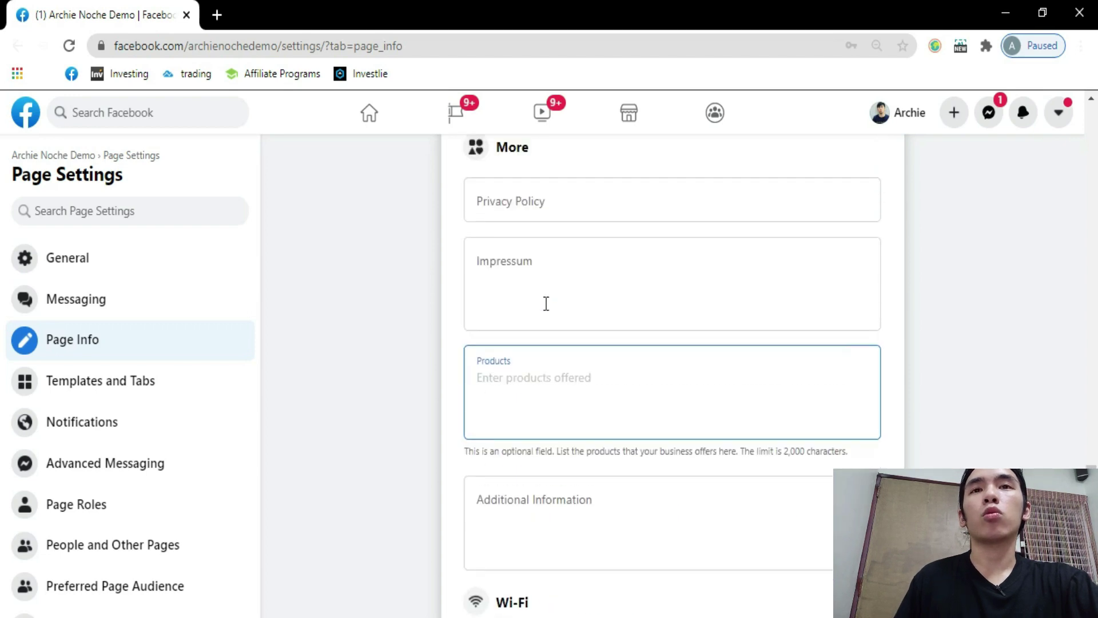
pyautogui.click(499, 396)
pyautogui.scroll(-4, 568, 414)
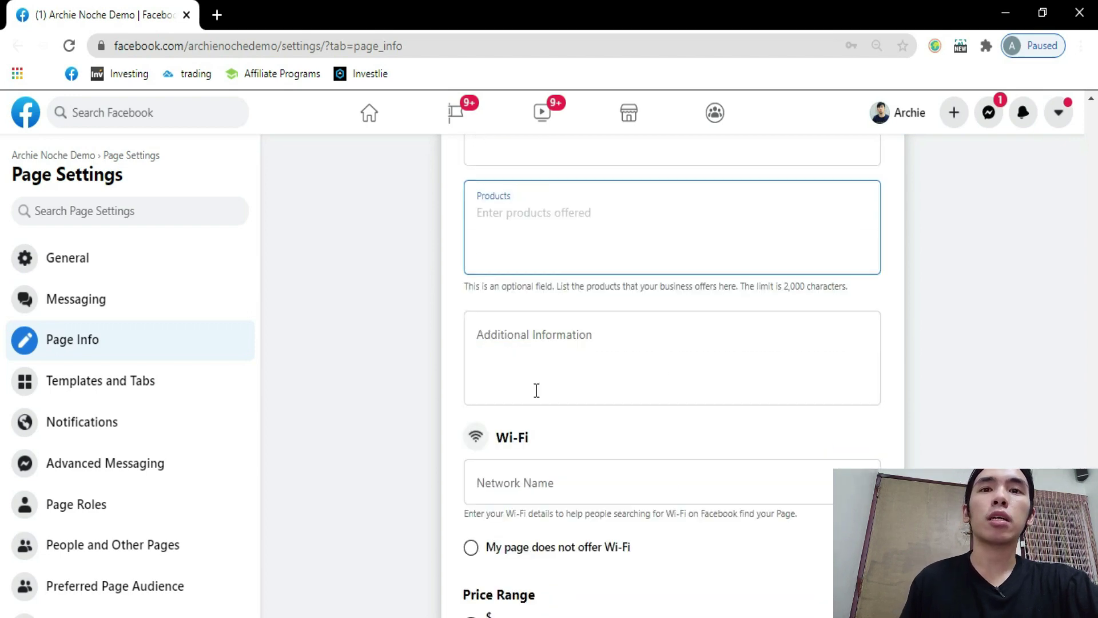
# Examine the Additional Information field, the Wi-Fi network name field and the Price Range options.
pyautogui.click(544, 338)
pyautogui.scroll(-2, 732, 368)
pyautogui.scroll(-2, 732, 368)
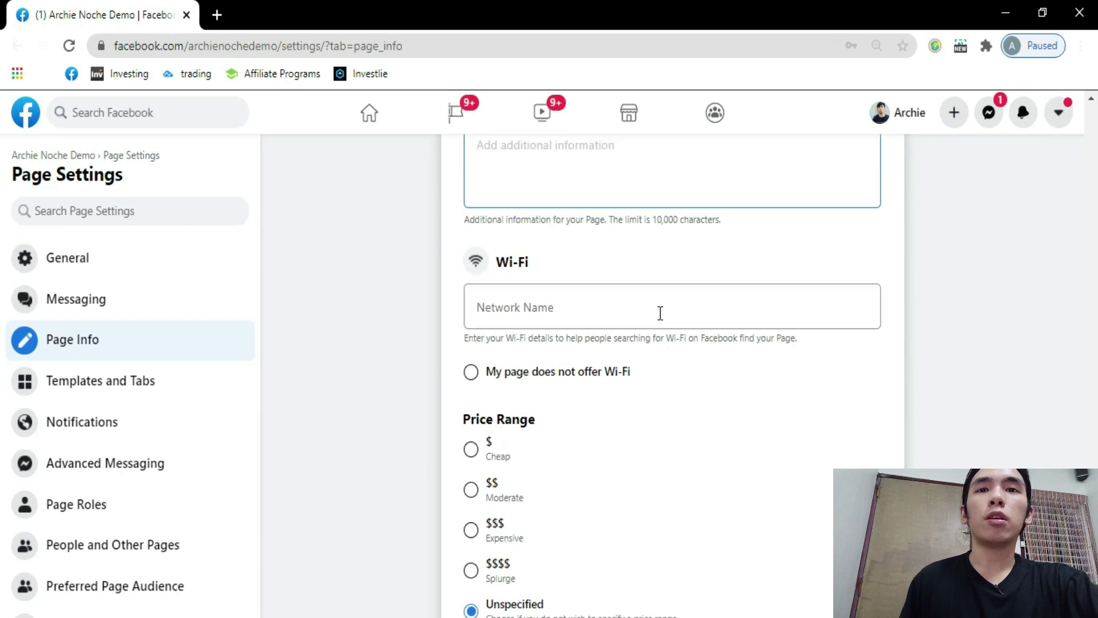
pyautogui.click(555, 307)
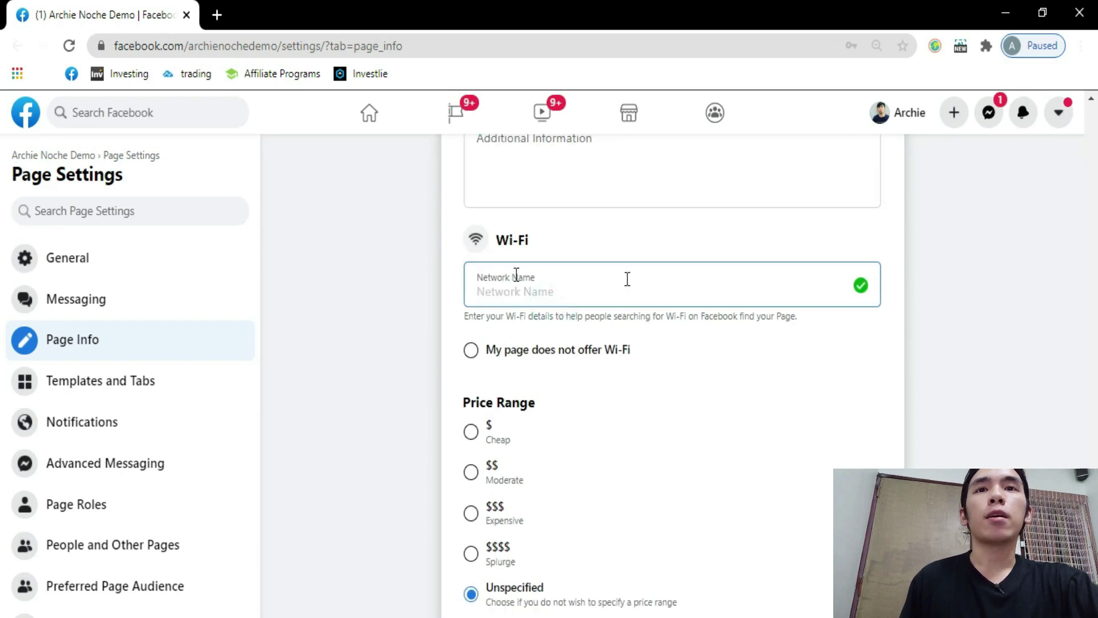
pyautogui.scroll(-4, 621, 297)
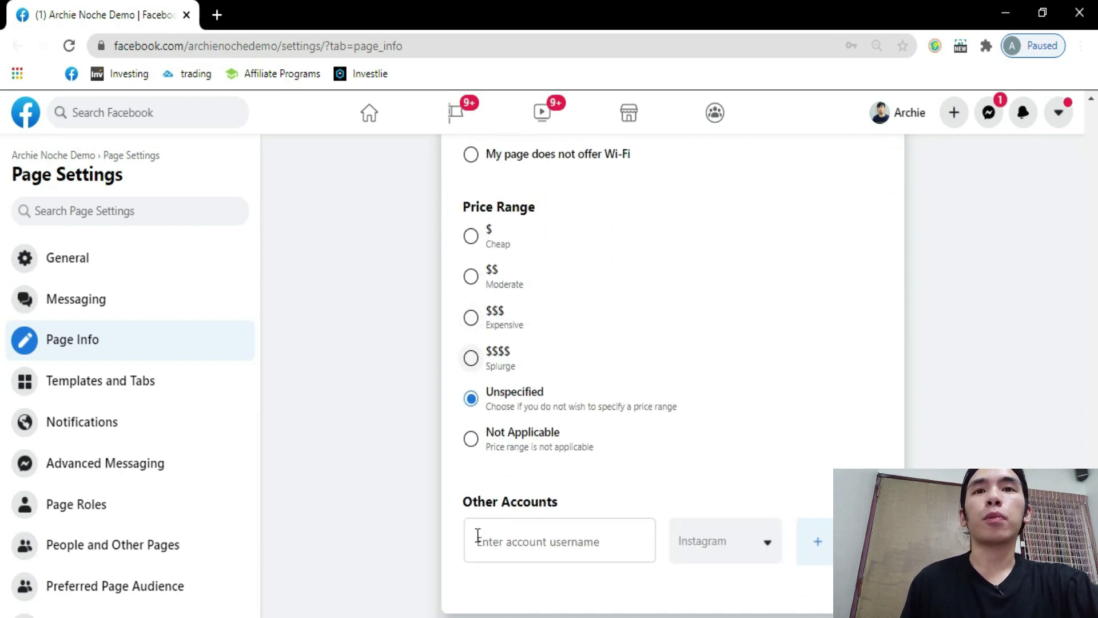
# Inspect the Other Accounts username field and the list of platforms an account can be linked from.
pyautogui.click(518, 538)
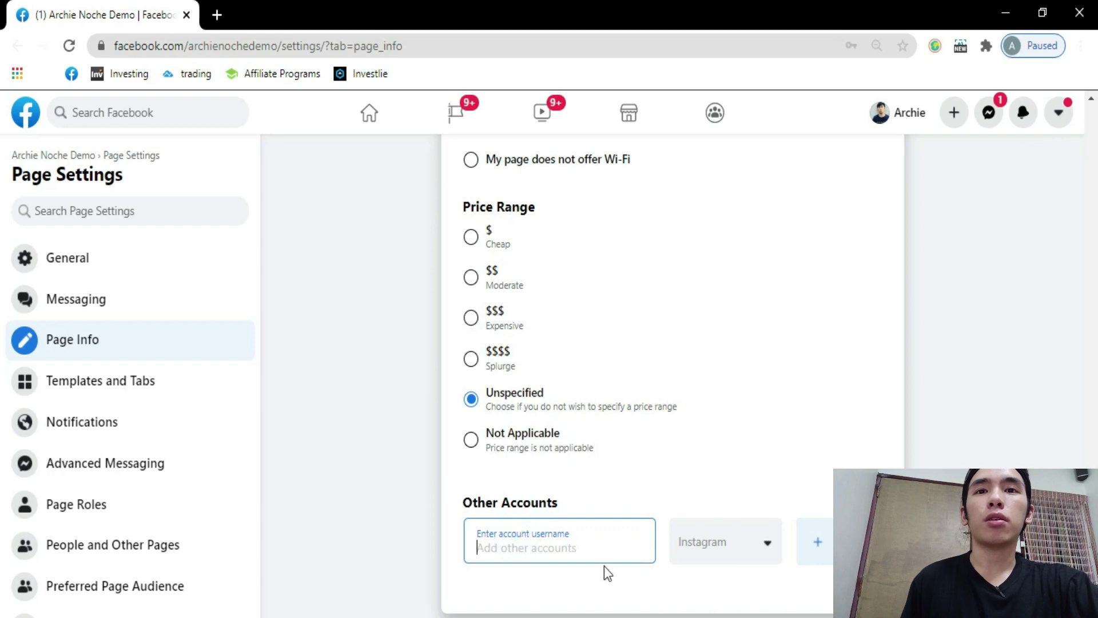
pyautogui.click(359, 411)
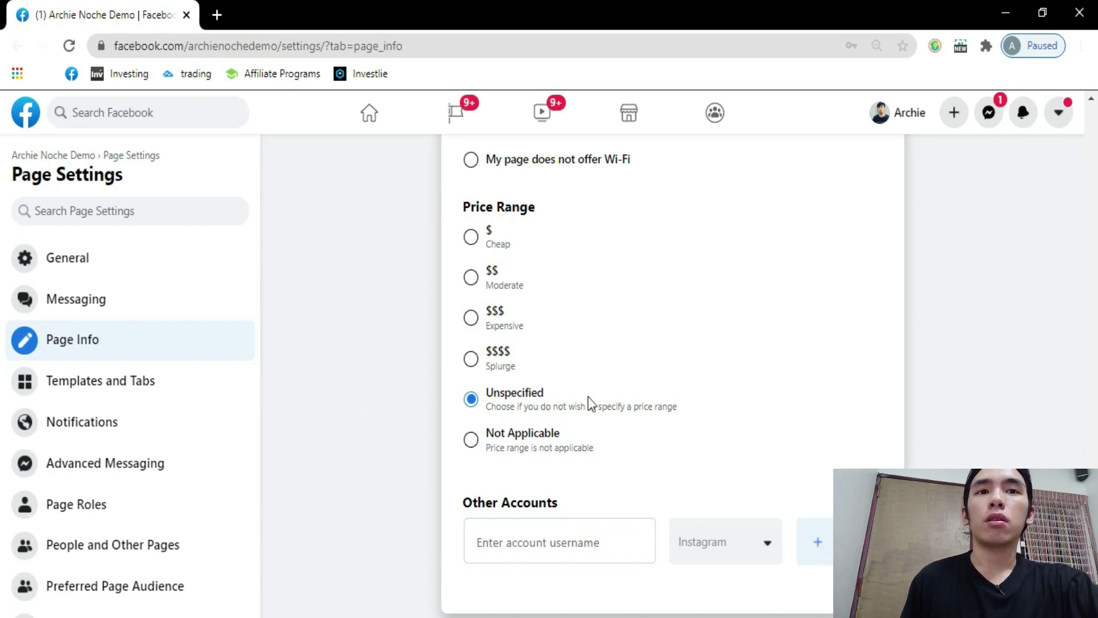
pyautogui.click(573, 542)
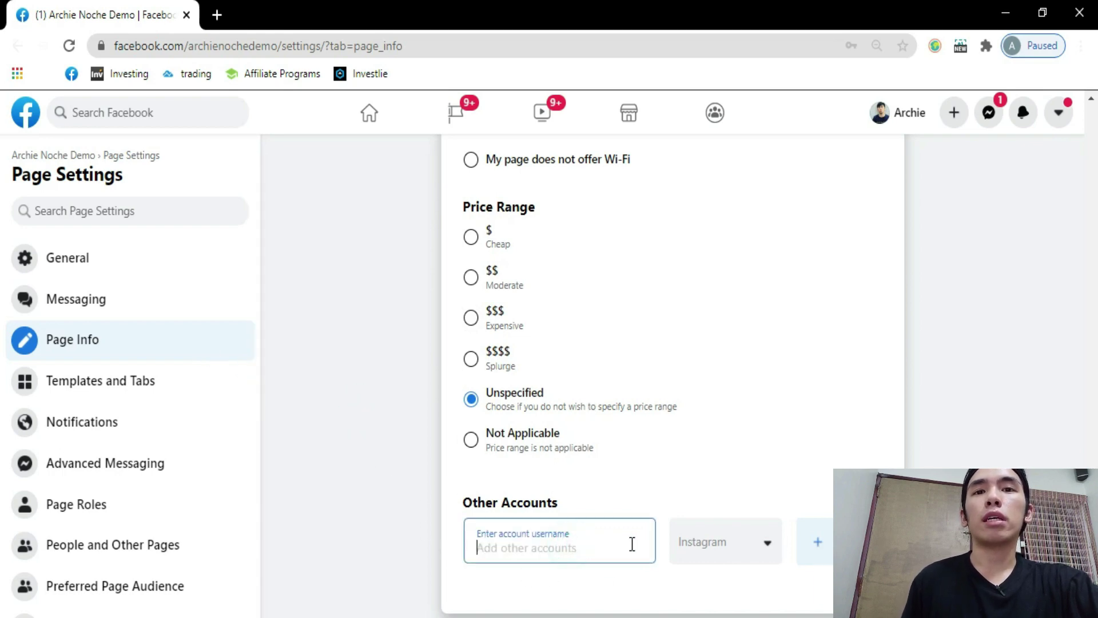
pyautogui.click(767, 546)
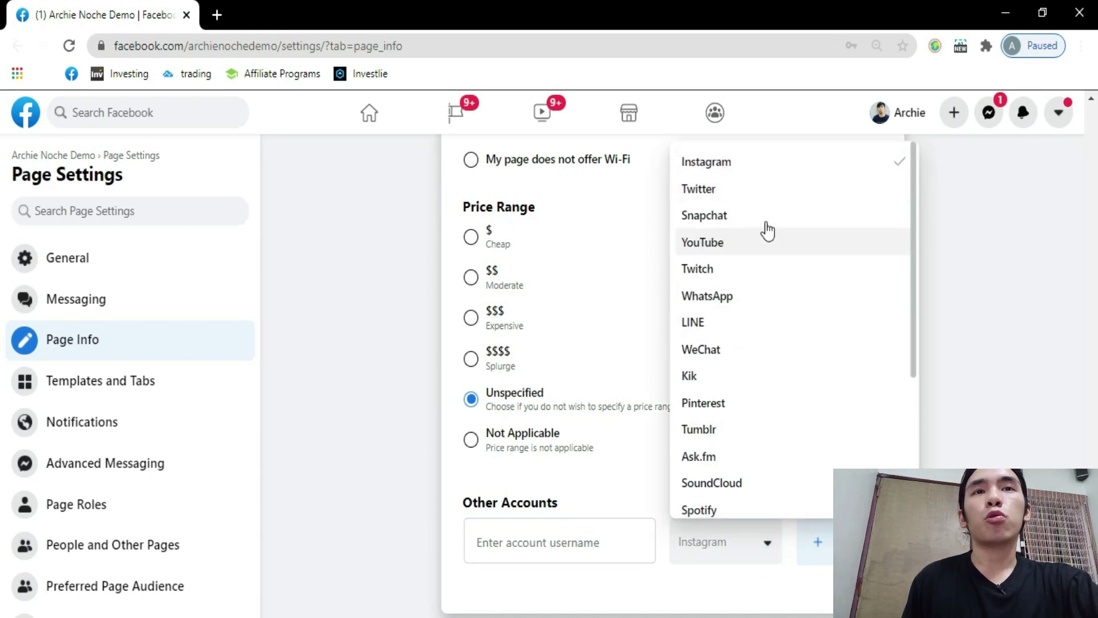
pyautogui.click(523, 537)
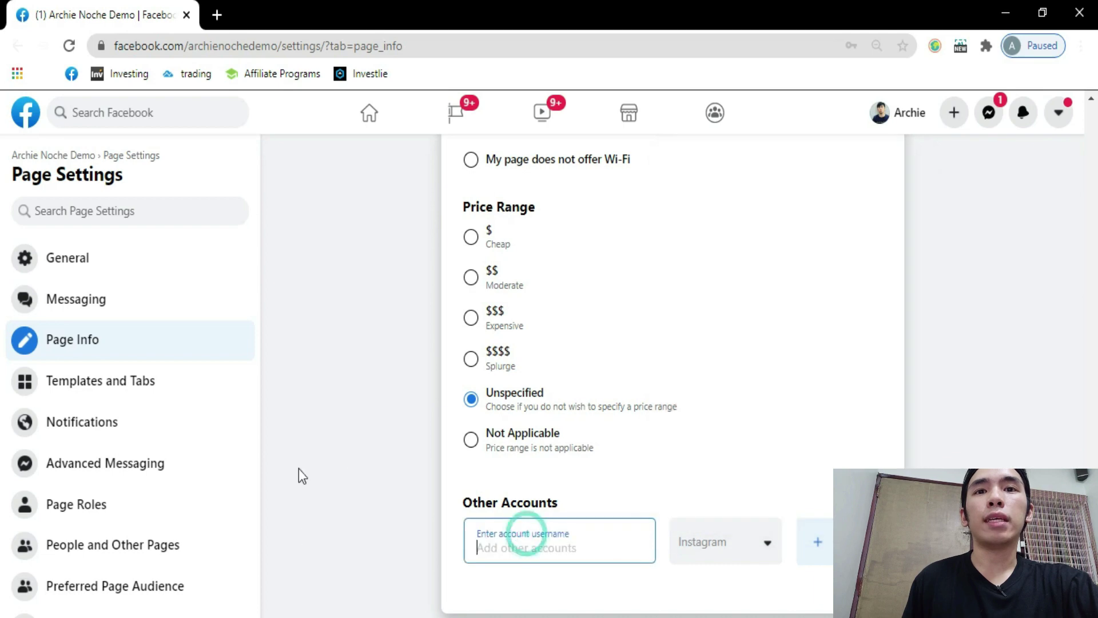
pyautogui.click(376, 437)
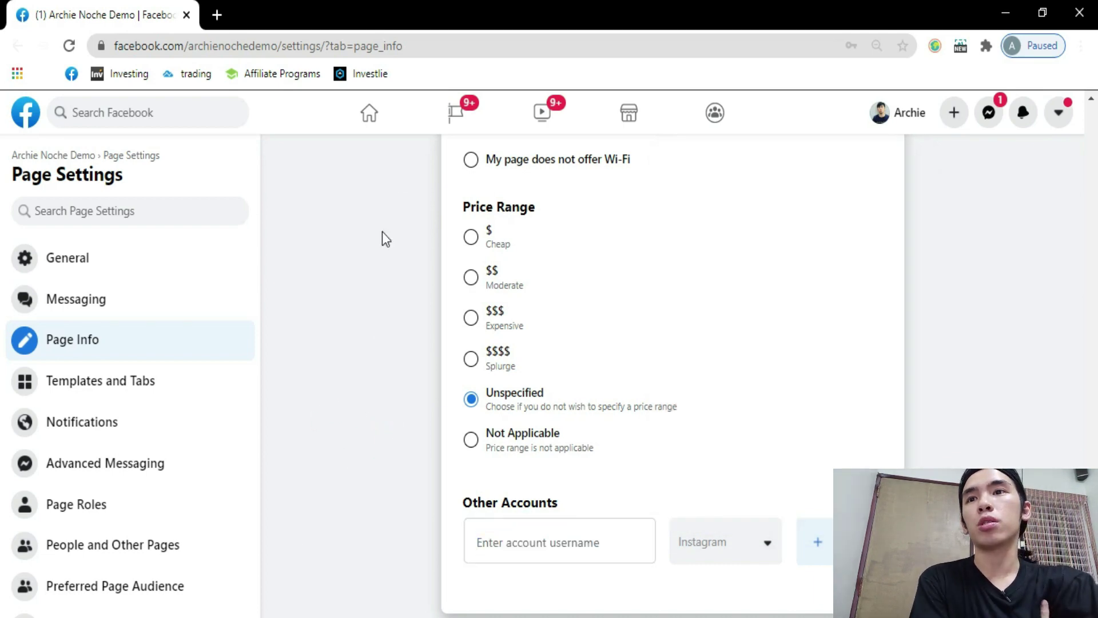
# Open the Page's Templates and Tabs settings and review the current template and the tab list.
pyautogui.click(137, 377)
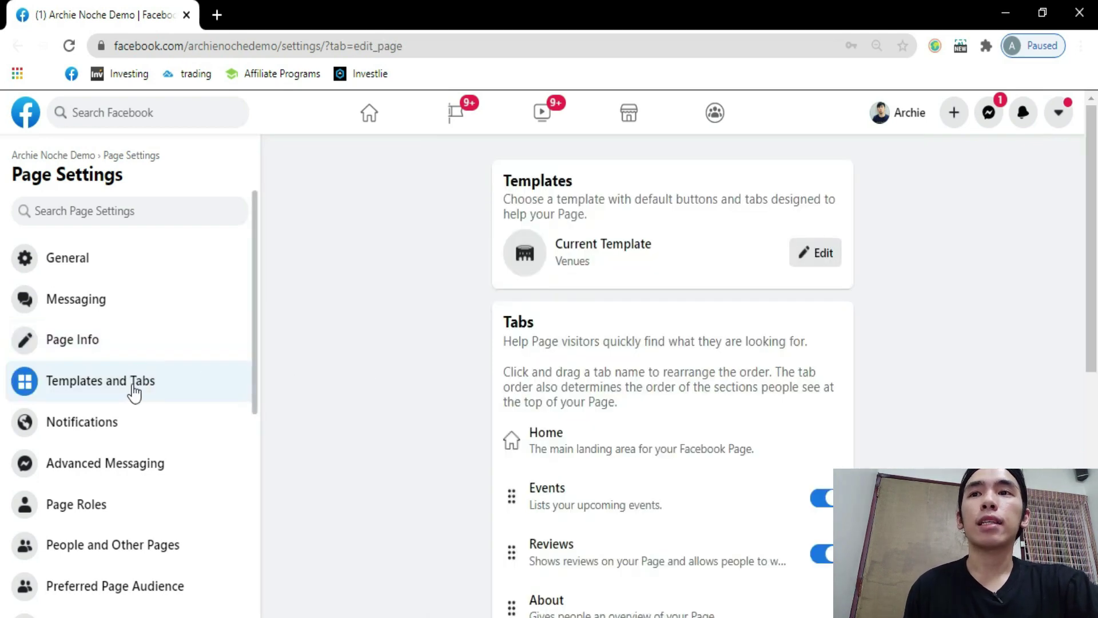
pyautogui.scroll(-3, 875, 322)
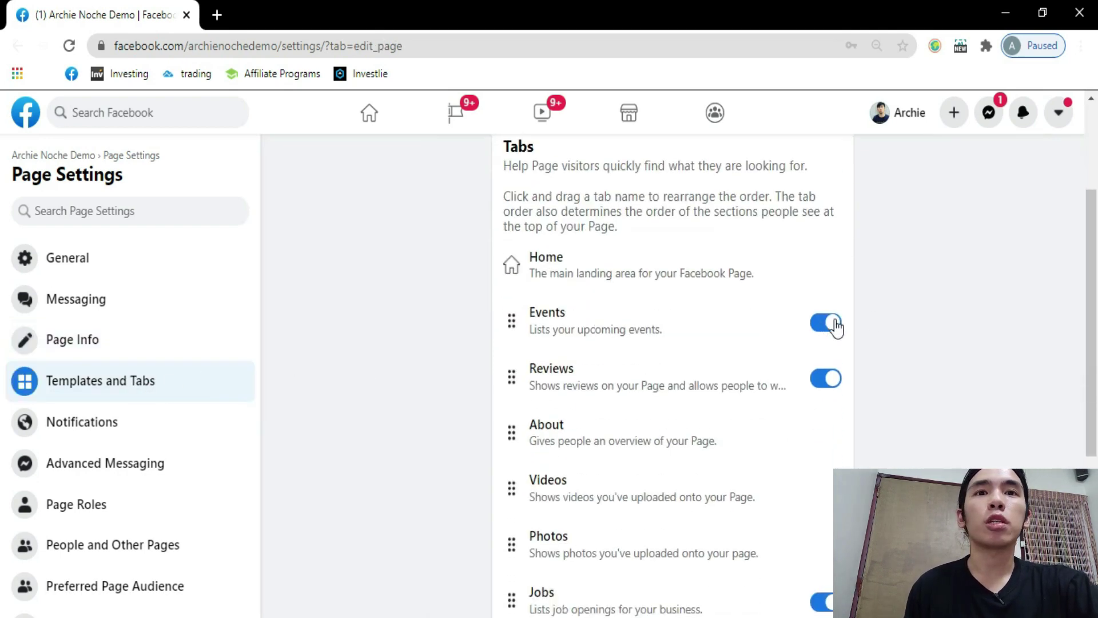
pyautogui.scroll(3, 715, 326)
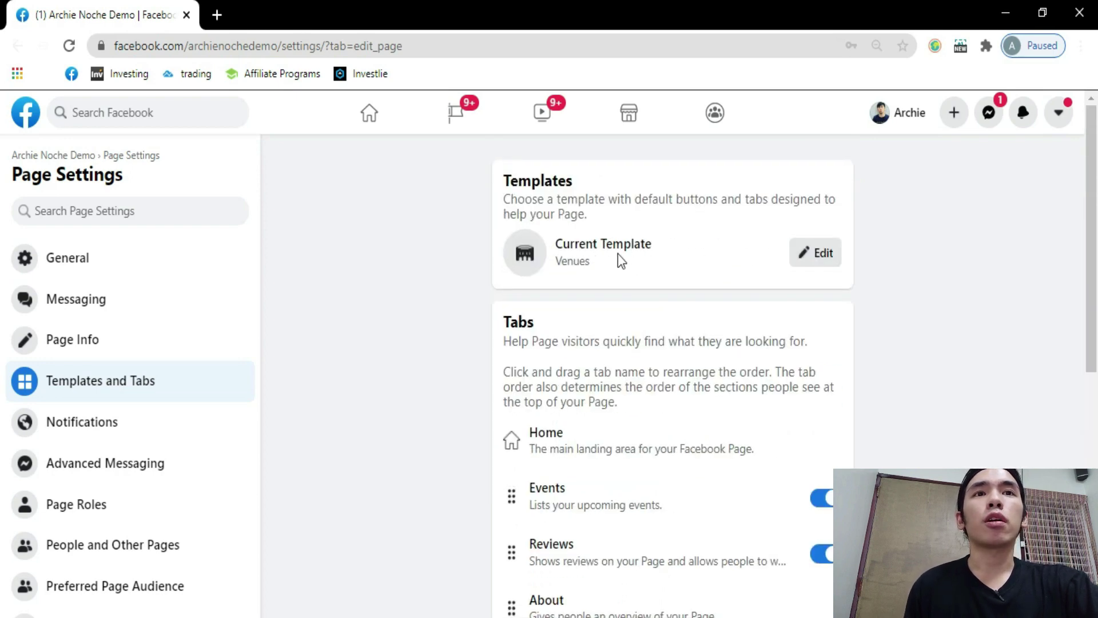
# Bring up the choices for the Page's current template and look through the available templates down to Standard.
pyautogui.click(811, 253)
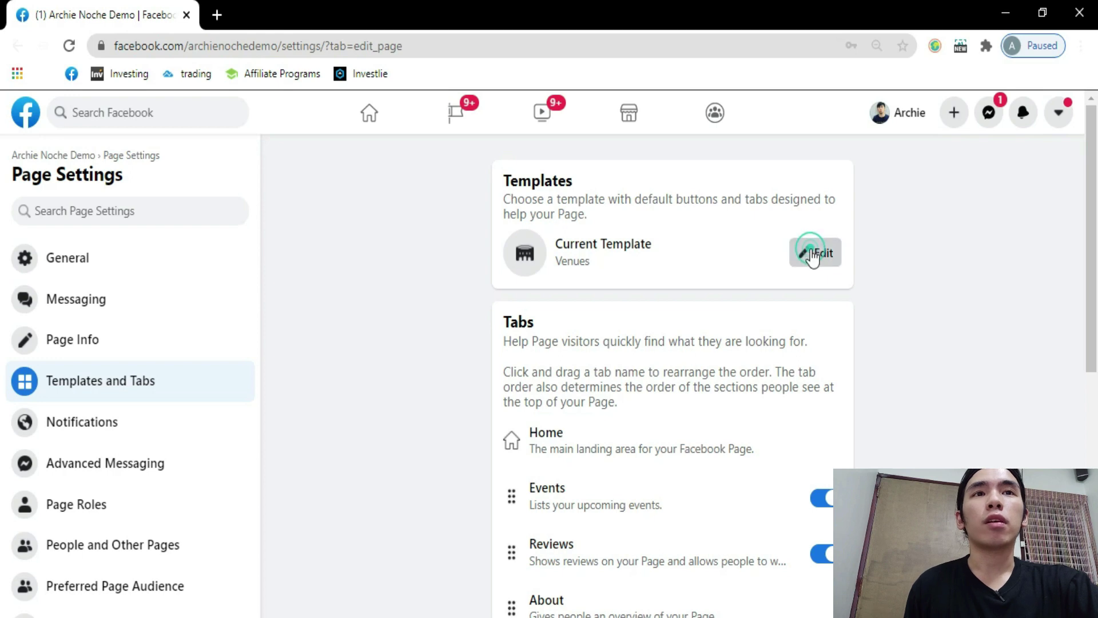
pyautogui.scroll(-2, 578, 311)
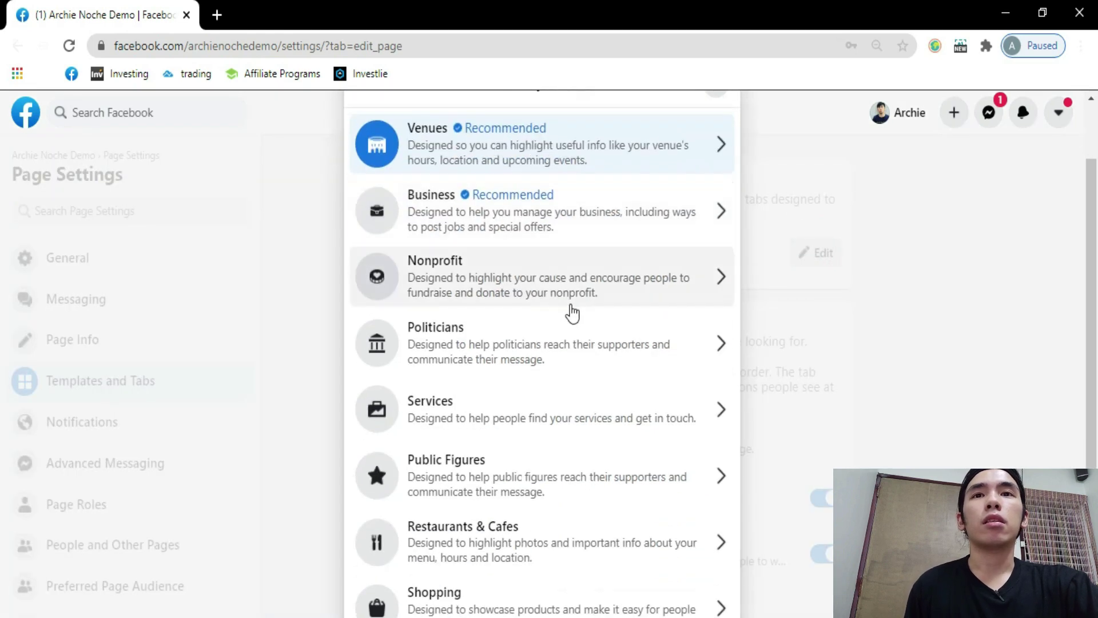
pyautogui.scroll(-2, 571, 311)
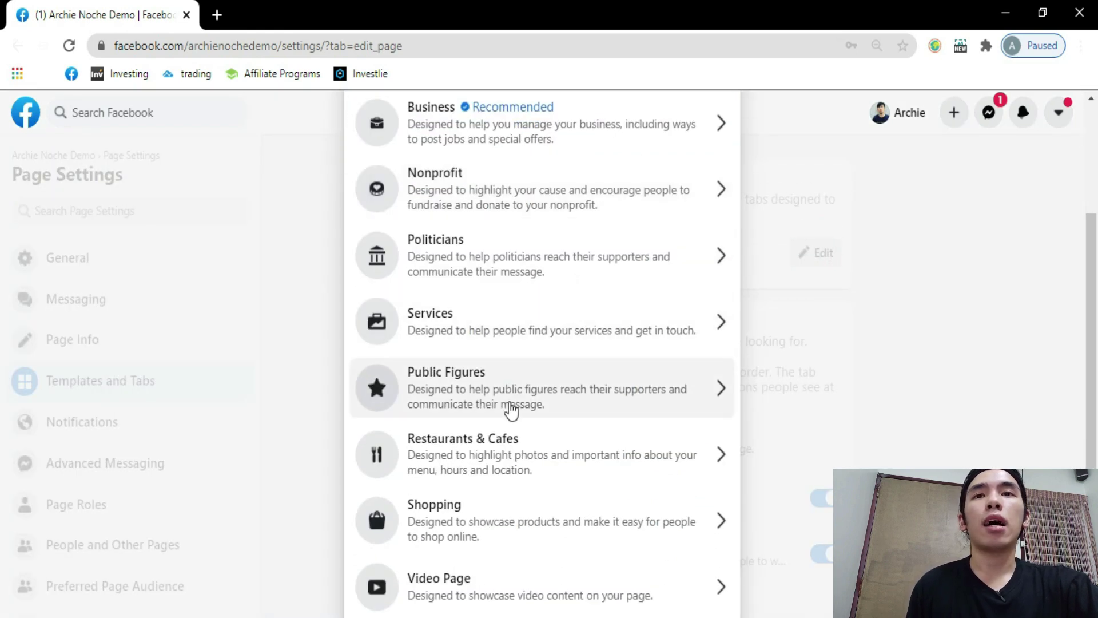
pyautogui.scroll(-3, 538, 424)
pyautogui.scroll(5, 572, 417)
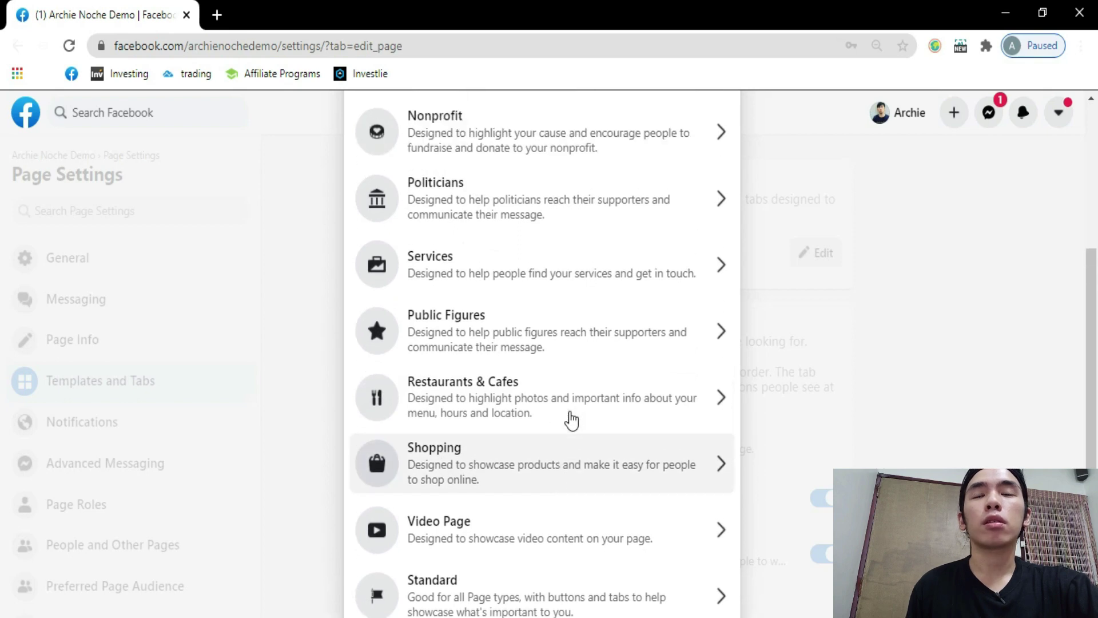
pyautogui.scroll(-3, 550, 360)
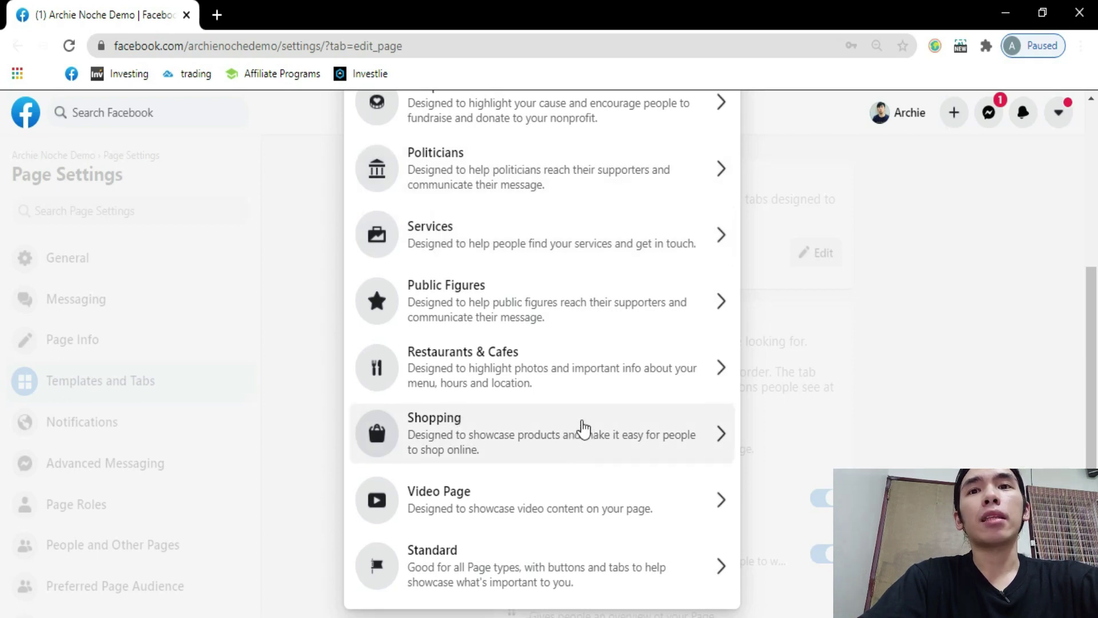
# Choose the Business template from the template list and apply it to the Page.
pyautogui.scroll(5, 581, 428)
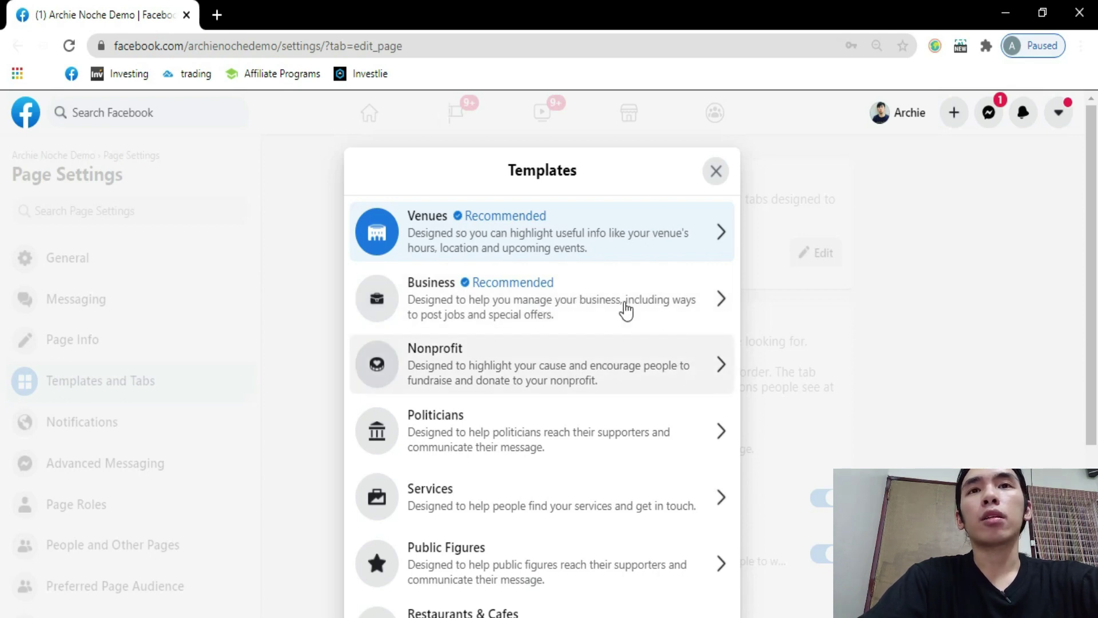
pyautogui.click(513, 316)
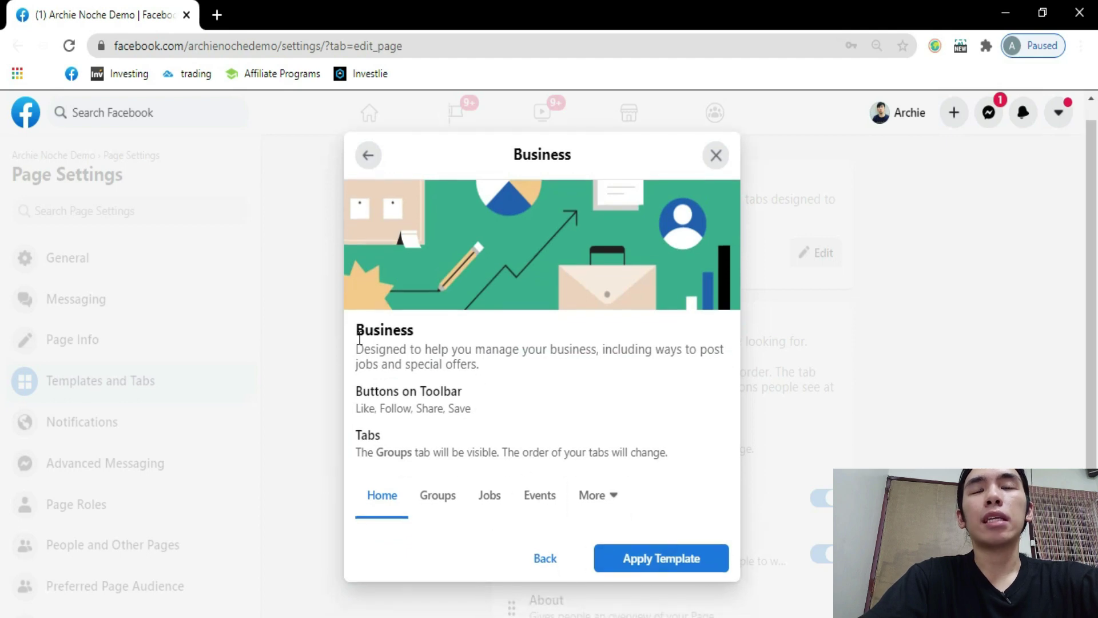
pyautogui.click(677, 565)
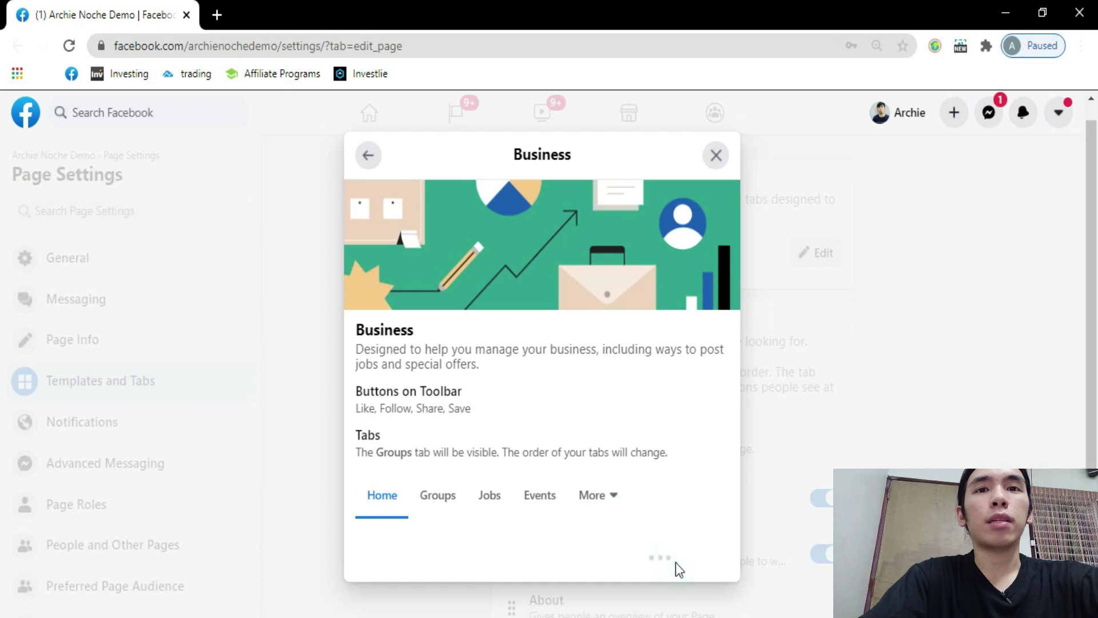
# Turn on the Shop tab and move it up to directly below Reviews in the tab order.
pyautogui.scroll(-3, 615, 285)
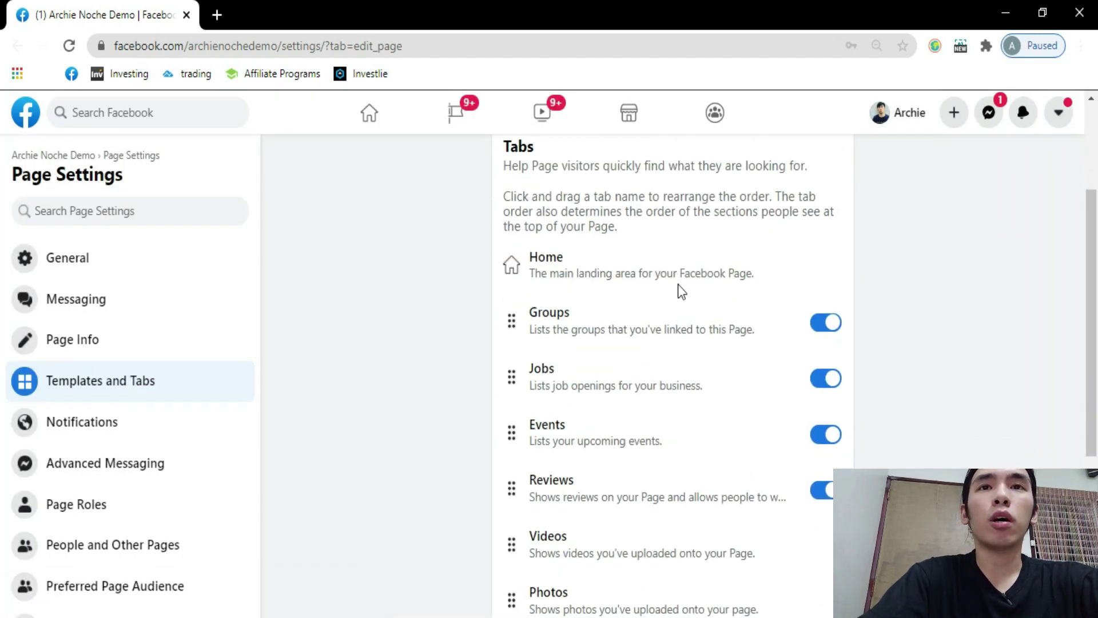
pyautogui.scroll(-3, 558, 312)
pyautogui.scroll(2, 559, 304)
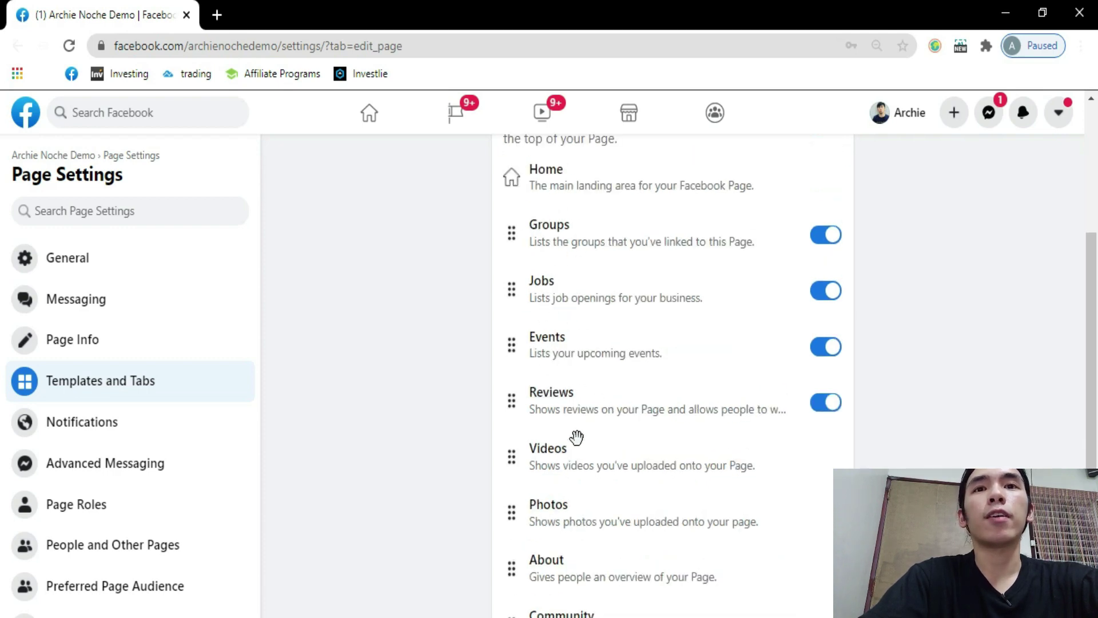
pyautogui.scroll(-2, 588, 483)
pyautogui.scroll(-4, 648, 388)
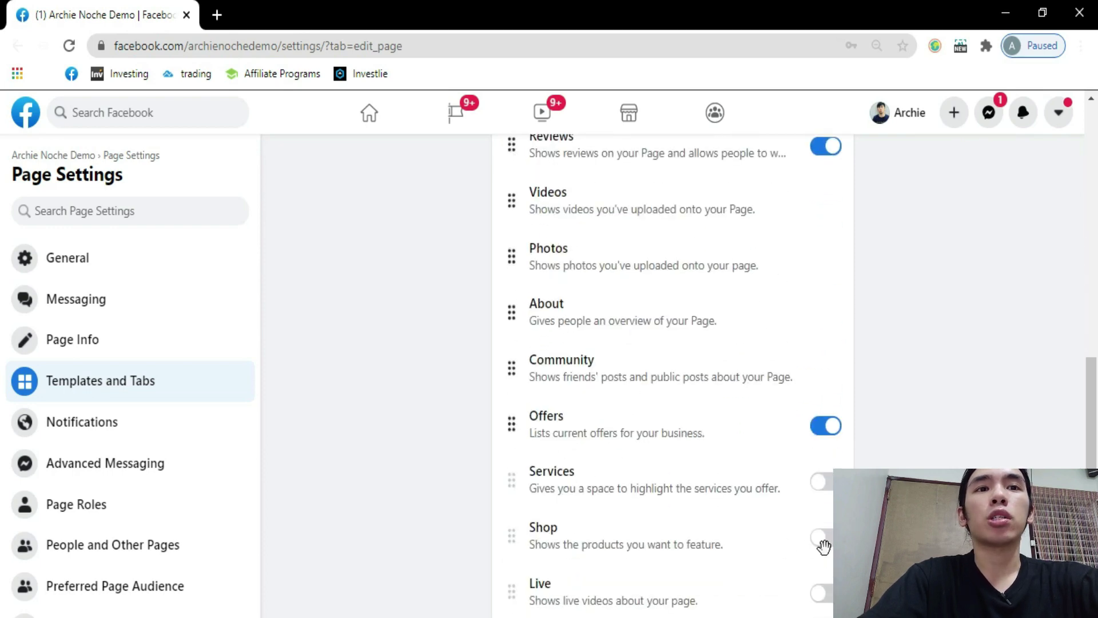
pyautogui.click(824, 544)
pyautogui.moveTo(624, 548); pyautogui.dragTo(633, 191)
# Move the Shop tab up to directly below Groups and turn off the Groups tab.
pyautogui.scroll(3, 755, 280)
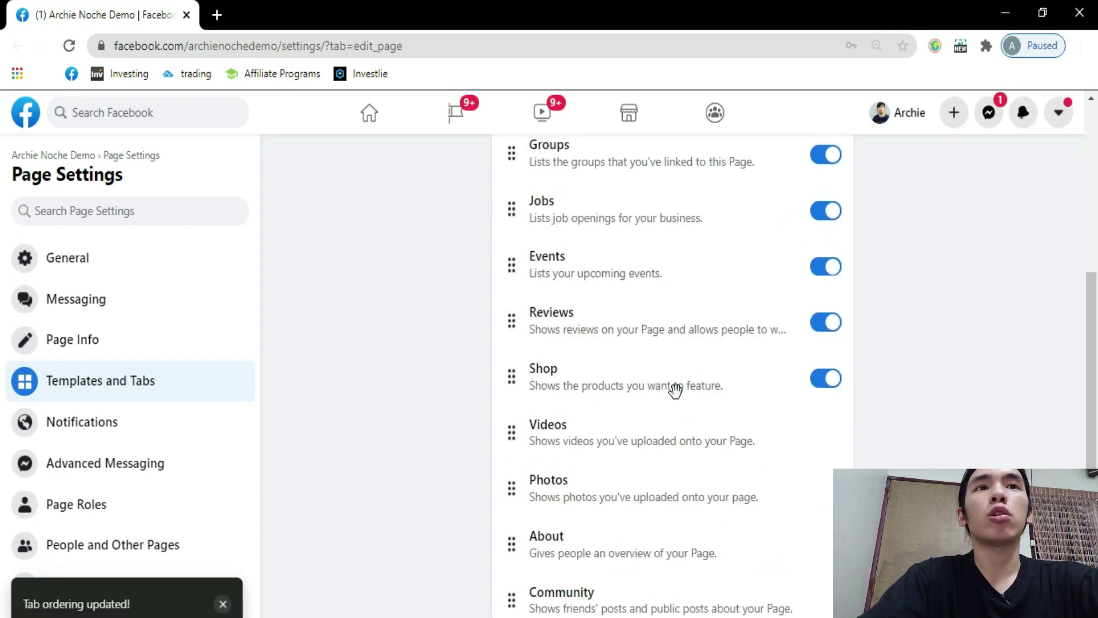
pyautogui.scroll(3, 588, 318)
pyautogui.scroll(-3, 588, 344)
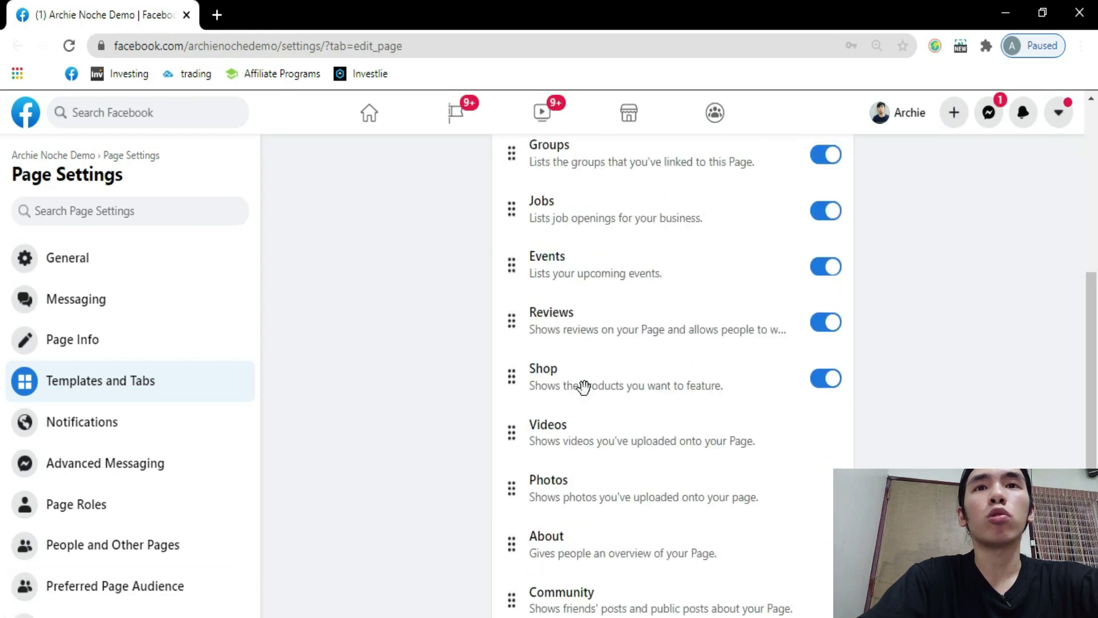
pyautogui.moveTo(585, 384); pyautogui.dragTo(599, 216)
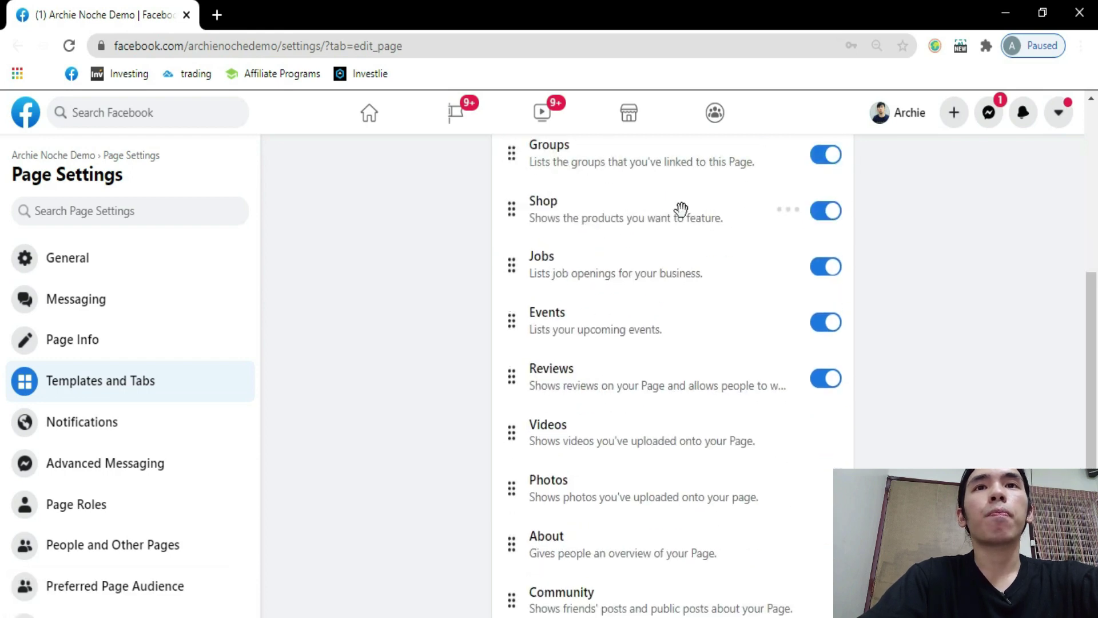
pyautogui.scroll(3, 625, 334)
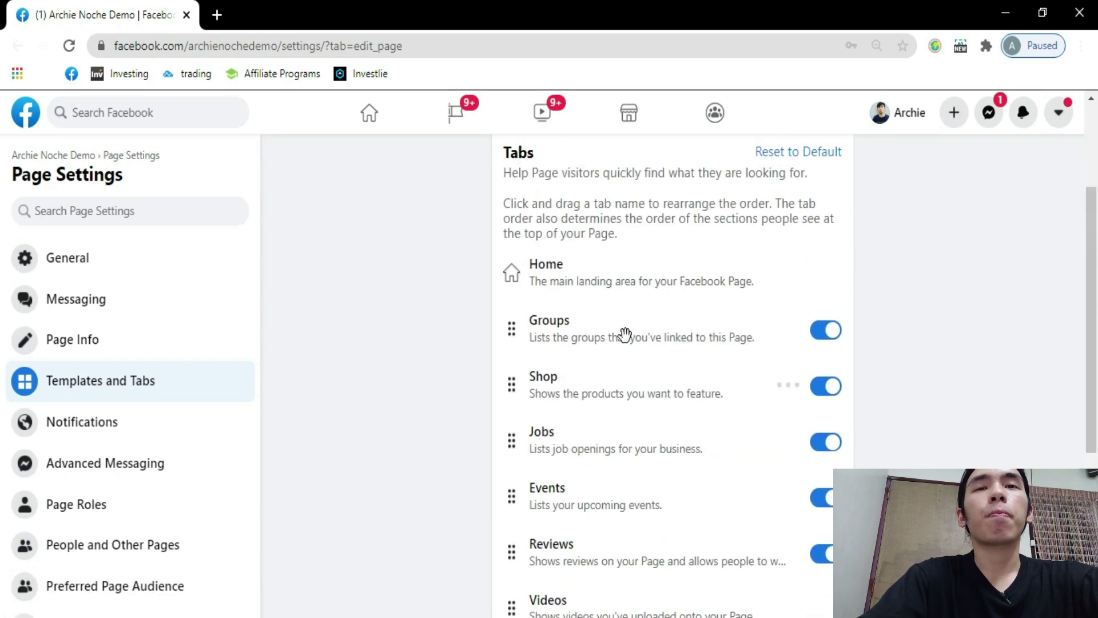
pyautogui.click(825, 332)
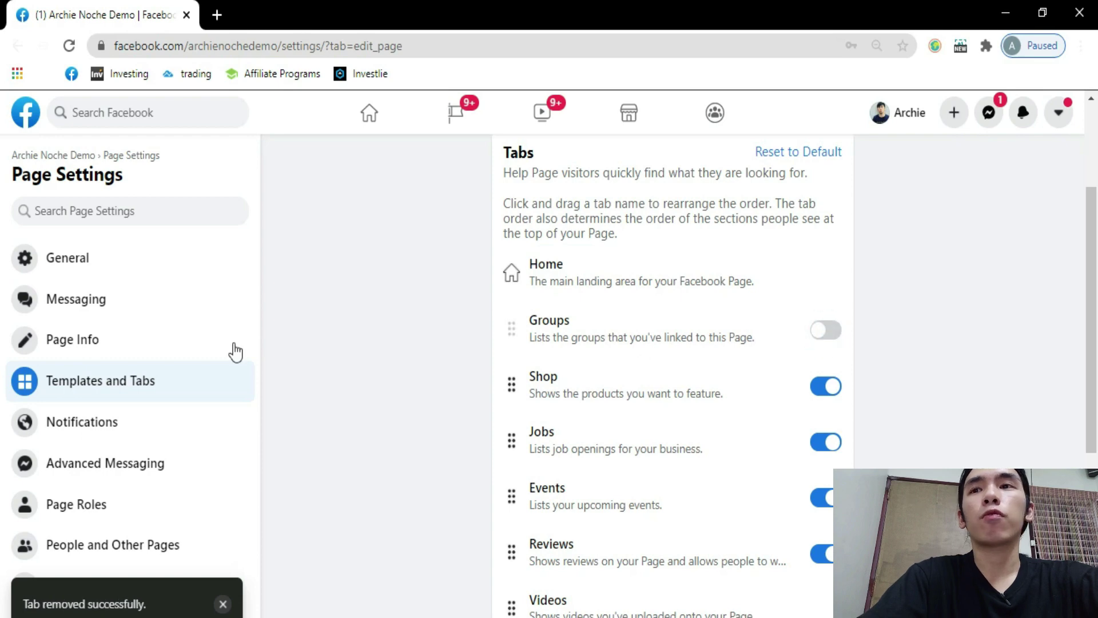
# Open the Page Roles settings and examine the name or email field for assigning a new Page role.
pyautogui.scroll(-2, 142, 368)
pyautogui.click(398, 323)
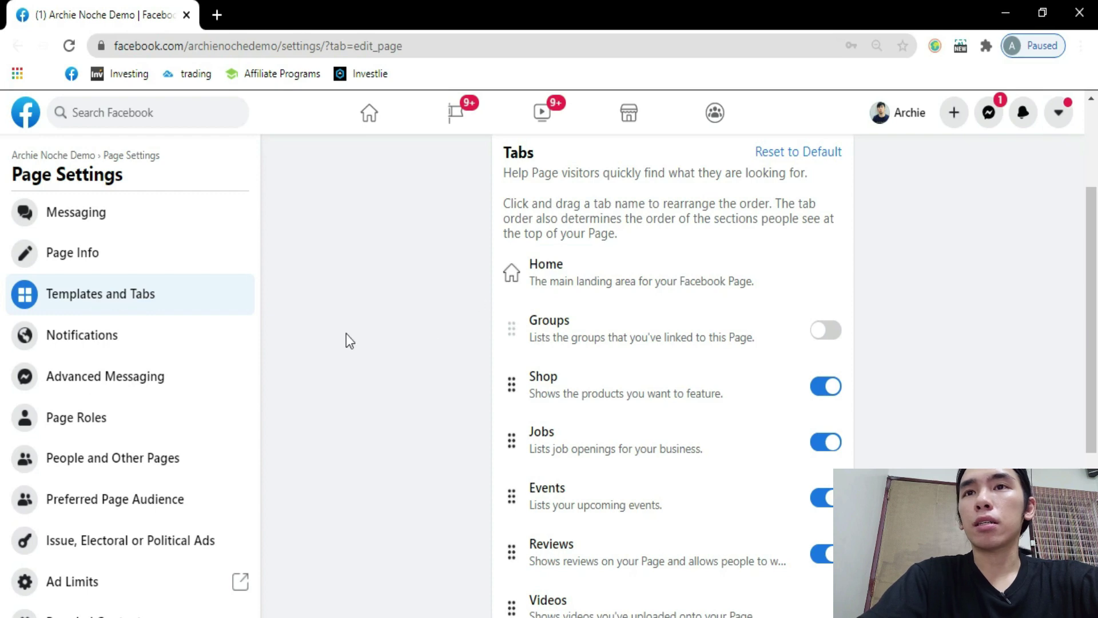
pyautogui.click(112, 426)
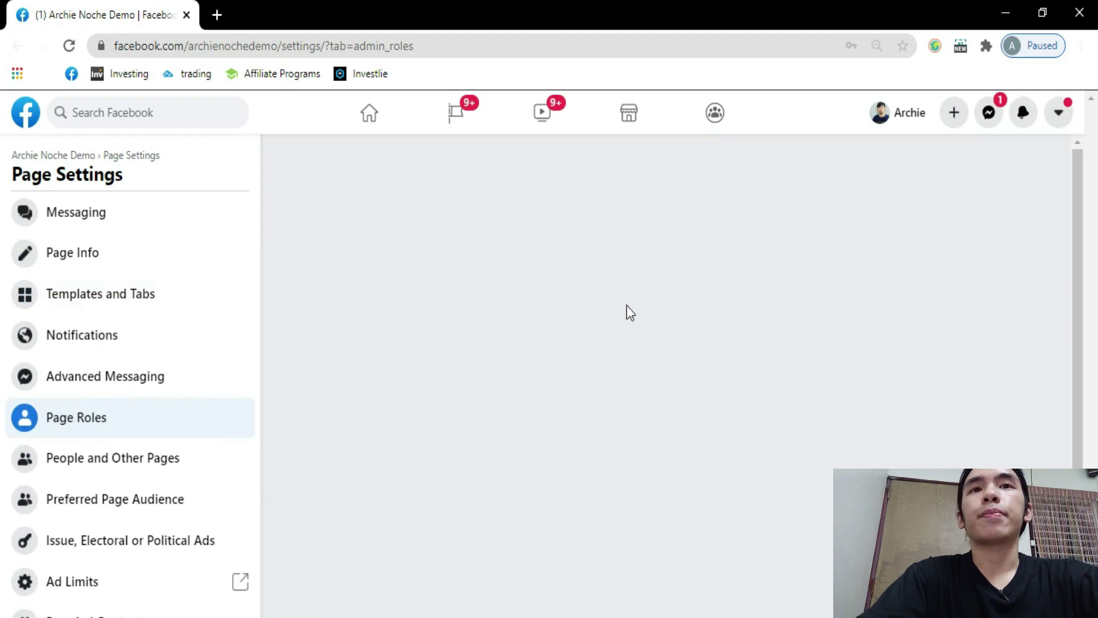
pyautogui.scroll(-2, 486, 303)
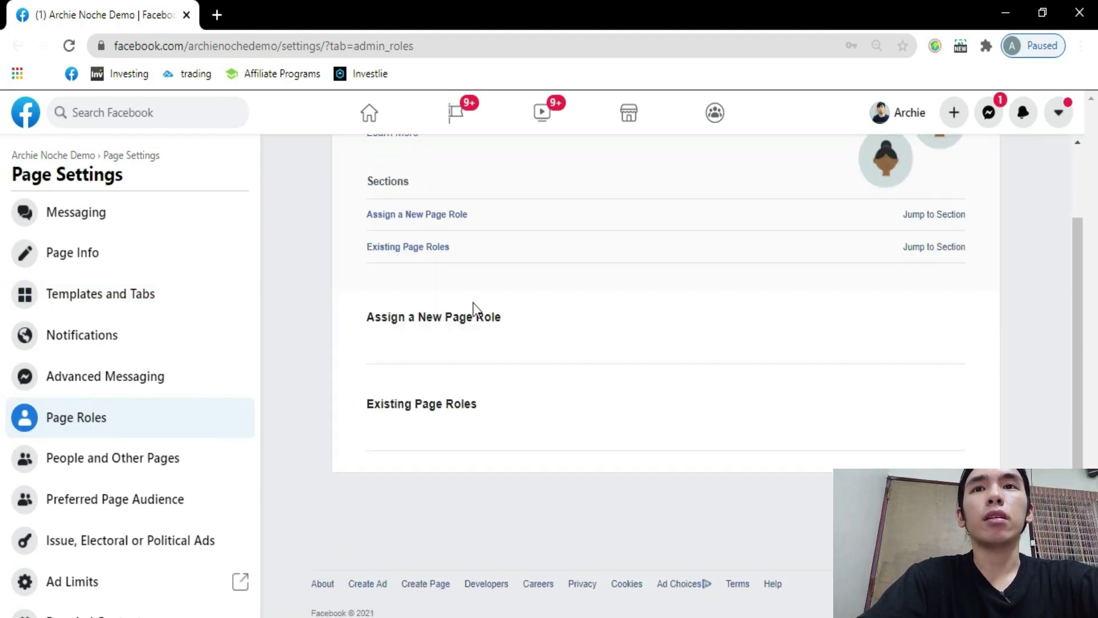
pyautogui.scroll(2, 648, 322)
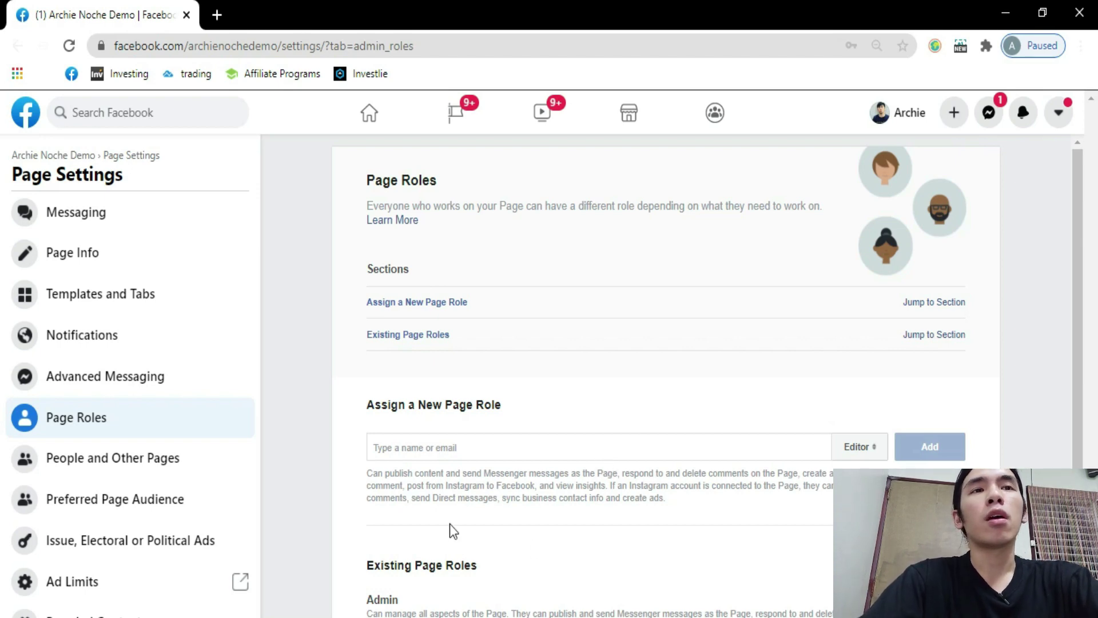
pyautogui.click(445, 447)
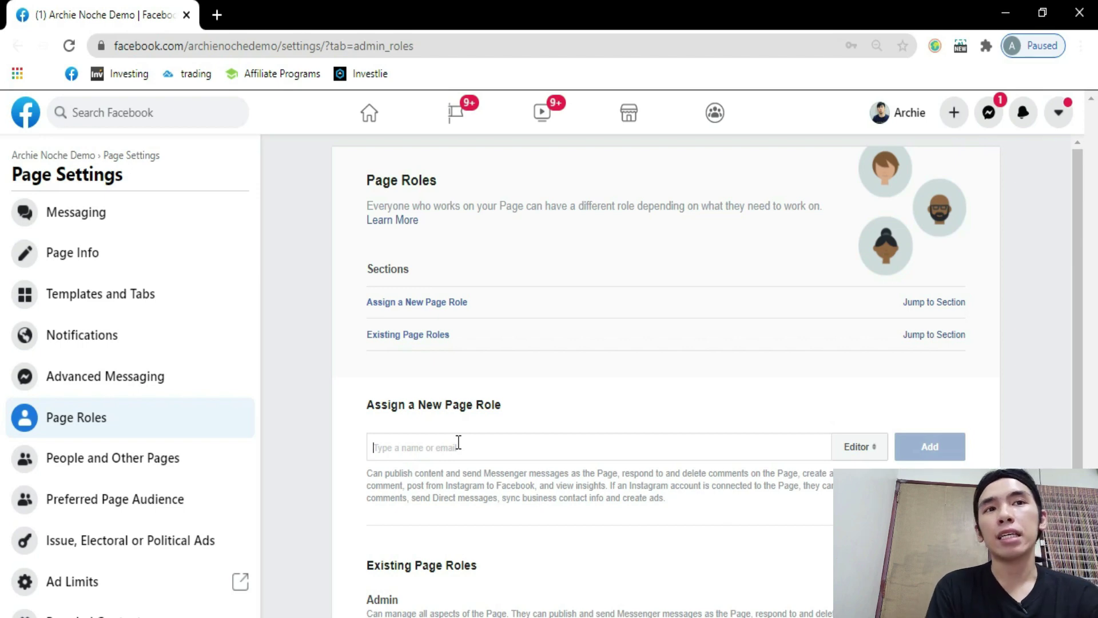
pyautogui.click(461, 407)
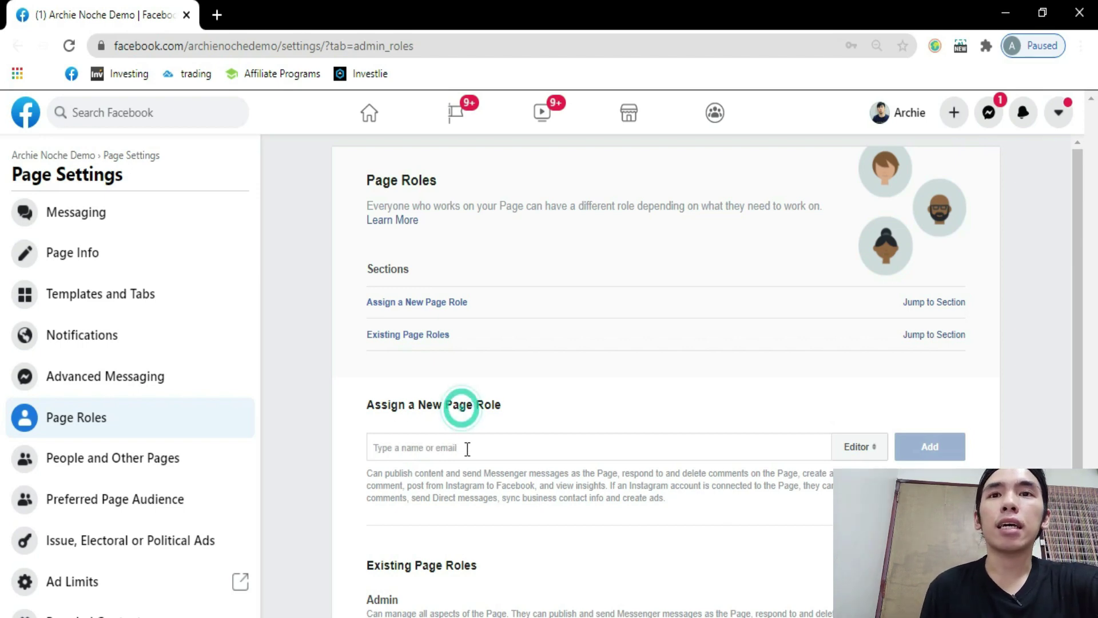
# Compare the permissions of the Admin, Editor and Moderator roles for a new Page role, ending with Moderator selected.
pyautogui.click(873, 446)
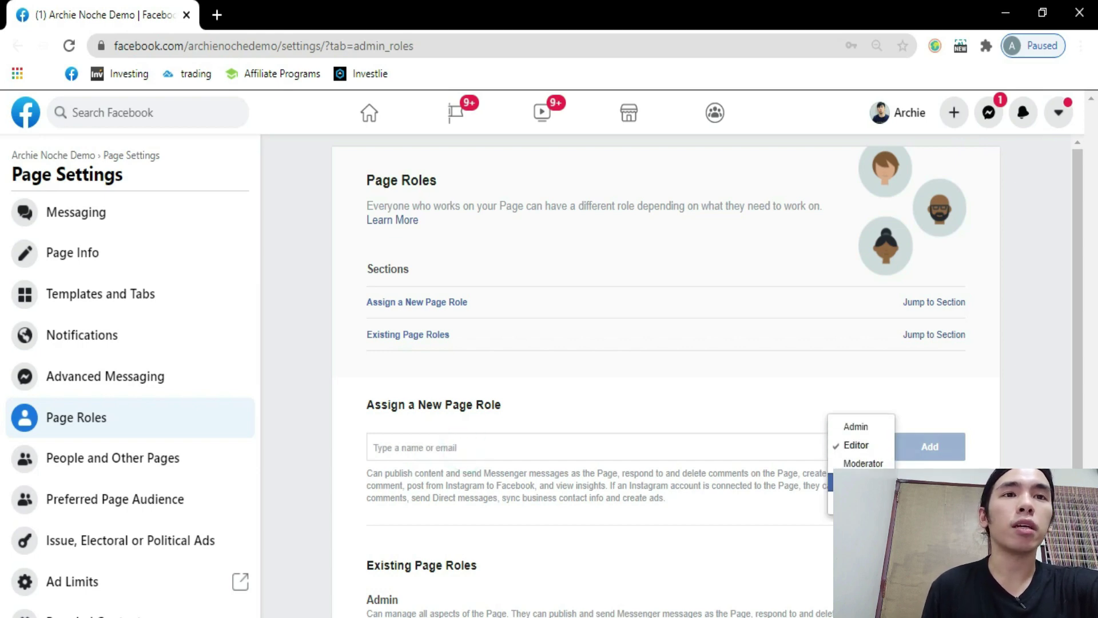
pyautogui.click(861, 428)
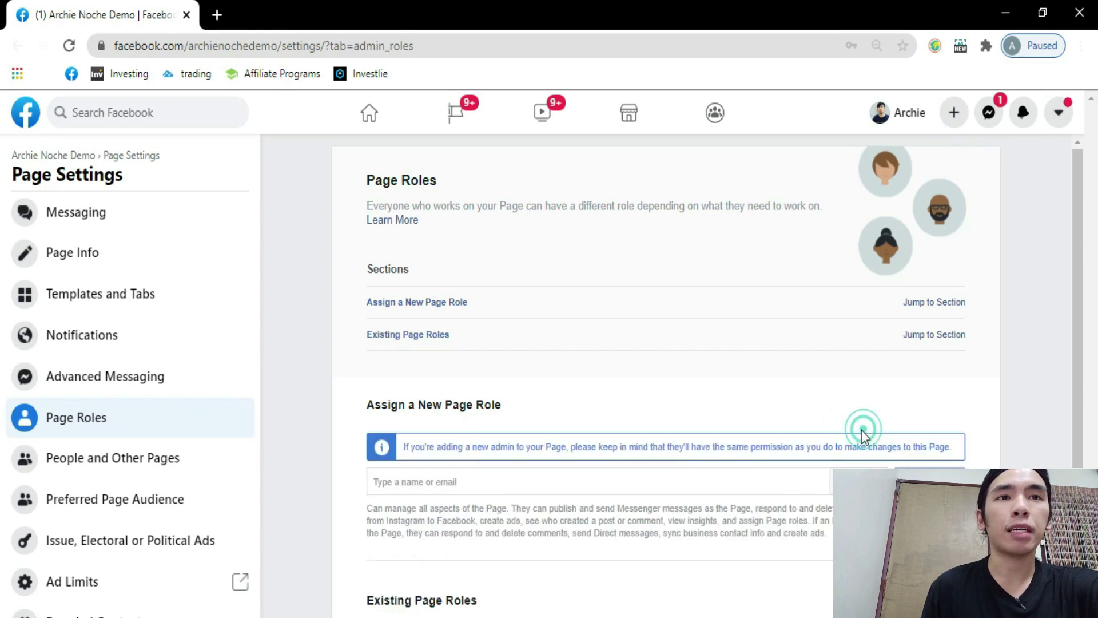
pyautogui.moveTo(347, 507); pyautogui.dragTo(829, 534)
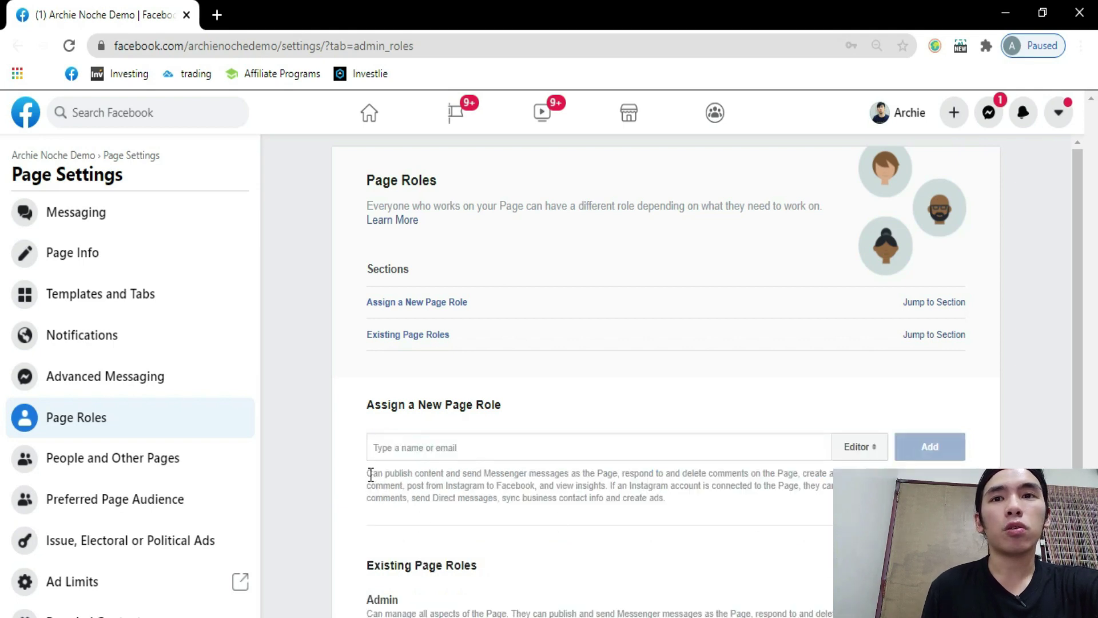
pyautogui.moveTo(371, 475)
pyautogui.mouseDown()
pyautogui.moveTo(525, 474)
pyautogui.moveTo(665, 498)
pyautogui.moveTo(667, 488)
pyautogui.moveTo(356, 478)
pyautogui.mouseUp()
pyautogui.click(859, 446)
pyautogui.click(874, 464)
pyautogui.click(355, 479)
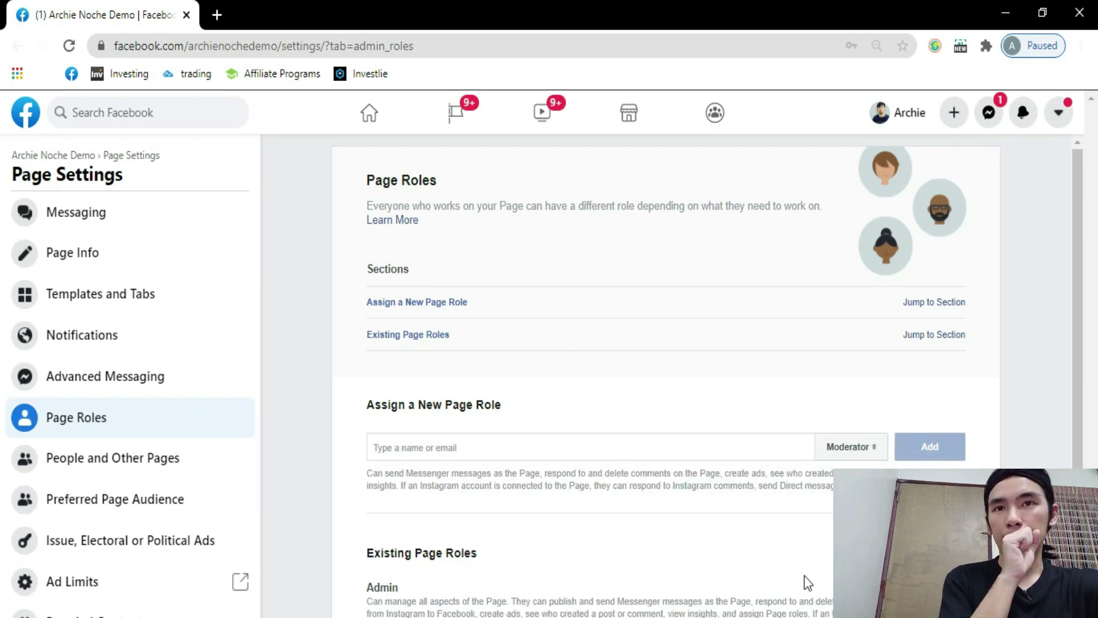
# Review the Existing Page Roles section.
pyautogui.moveTo(642, 410); pyautogui.dragTo(657, 436)
pyautogui.scroll(-2, 657, 424)
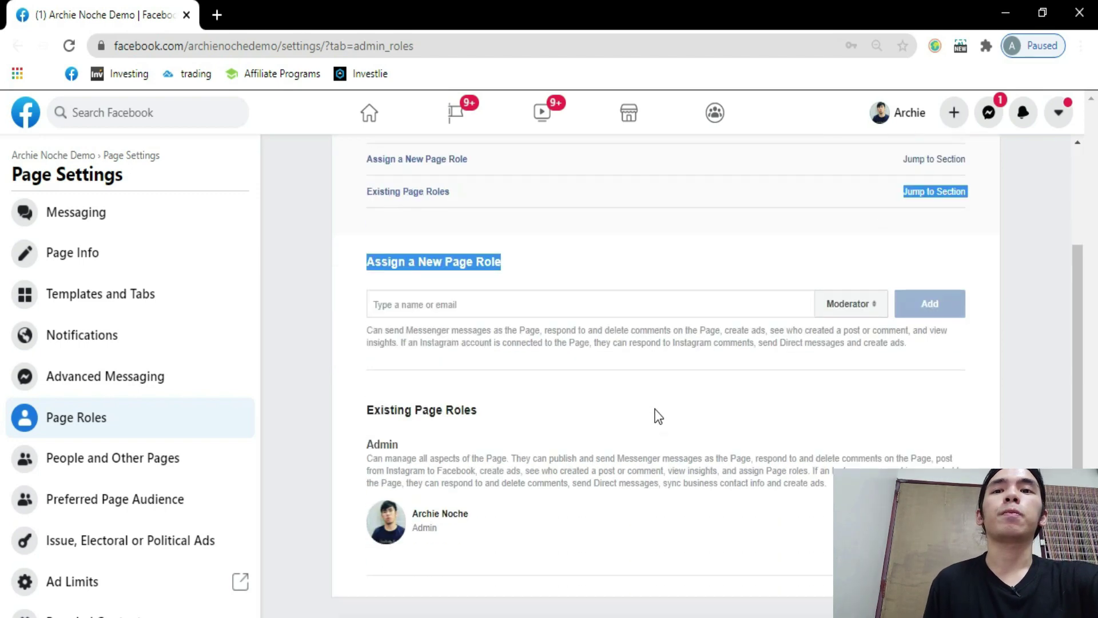
pyautogui.scroll(-1, 658, 416)
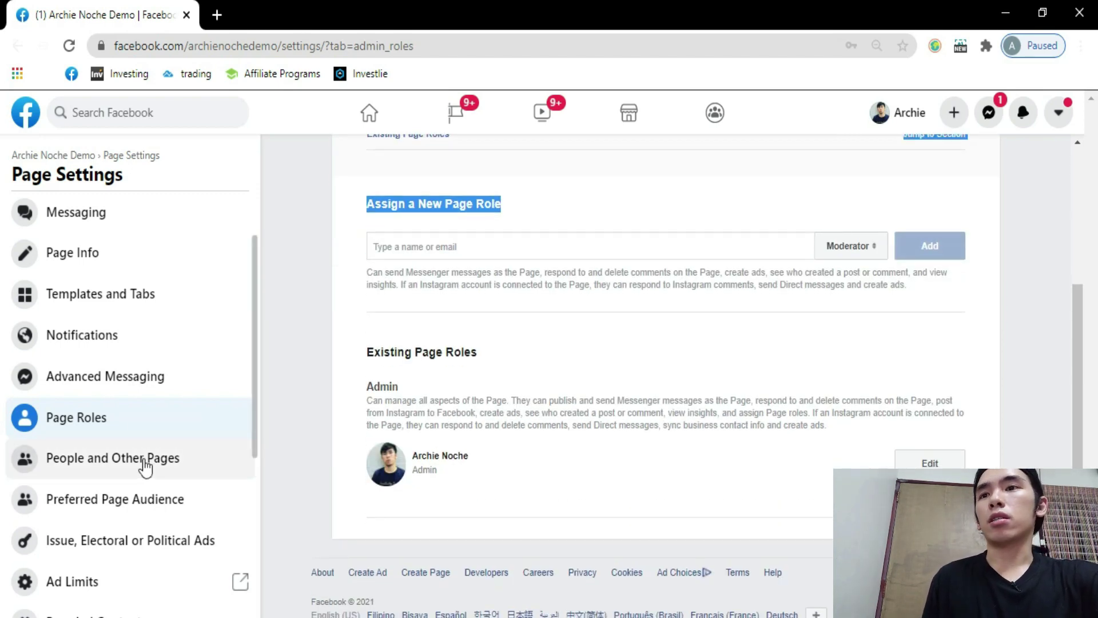
# Look through the Page settings categories down to Activity Log and open the General settings.
pyautogui.scroll(-2, 152, 455)
pyautogui.scroll(-2, 105, 433)
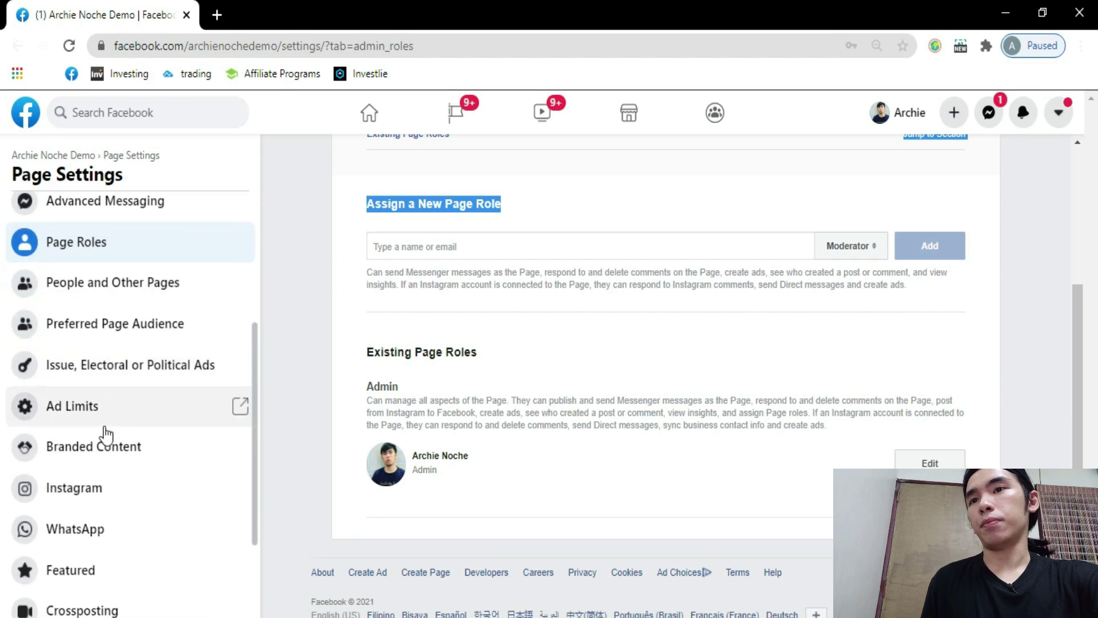
pyautogui.scroll(-2, 113, 527)
pyautogui.scroll(-2, 114, 538)
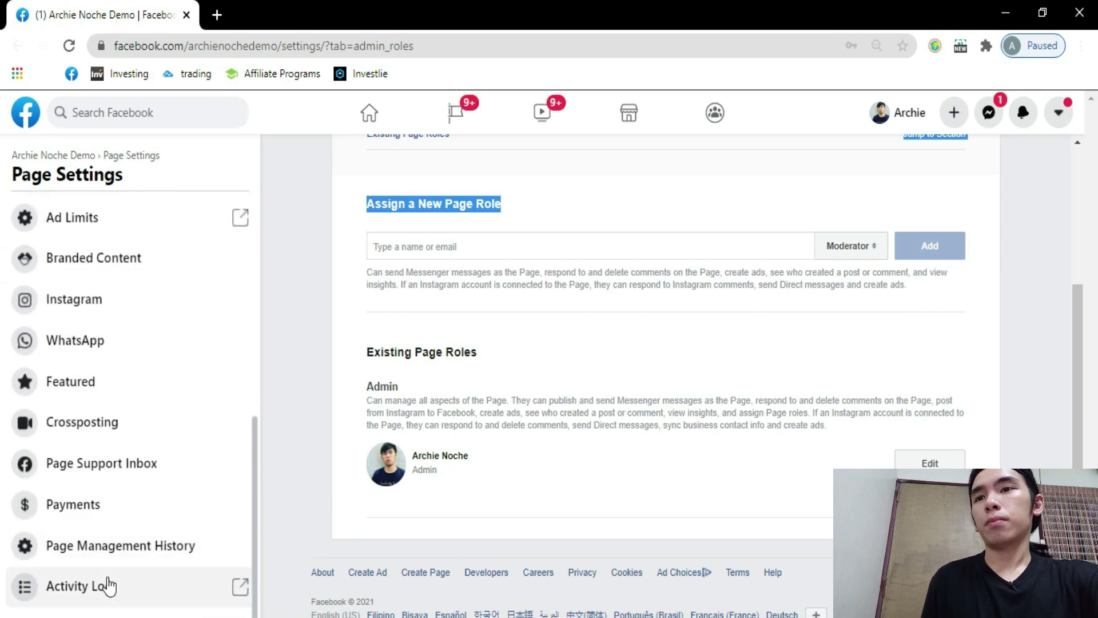
pyautogui.scroll(6, 116, 551)
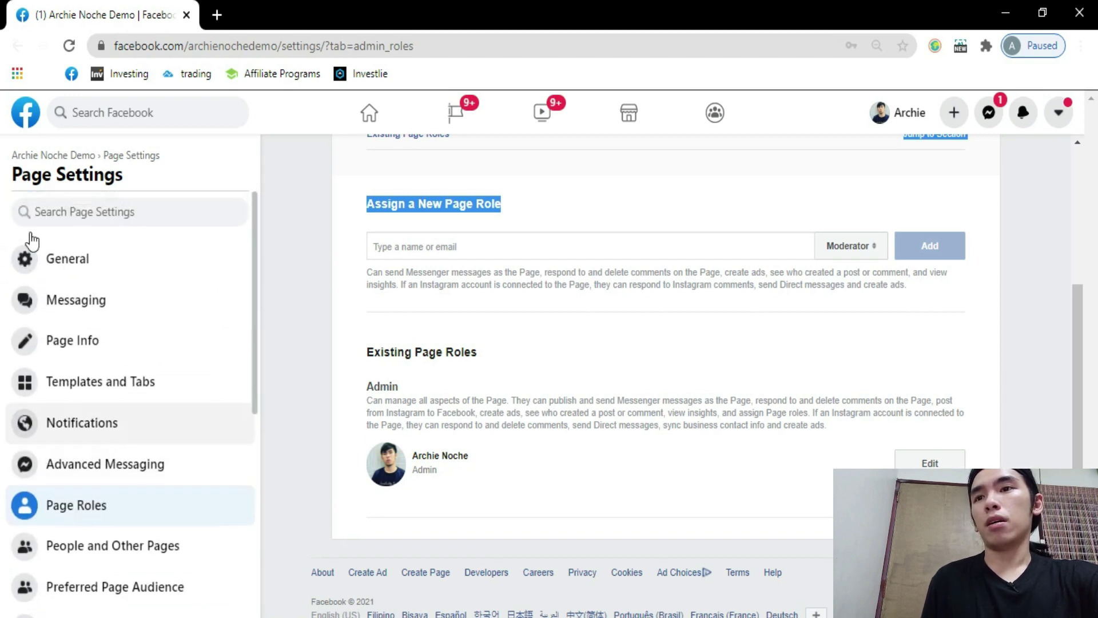
pyautogui.click(99, 262)
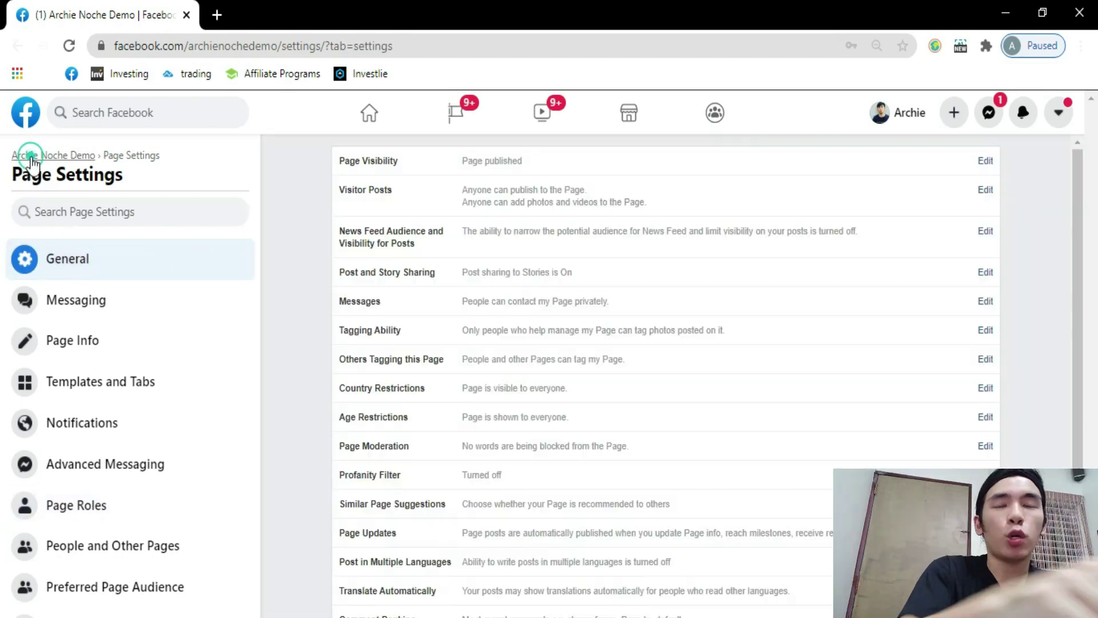
# Return to the Page, check its Other Actions options and display the Page as a visitor sees it.
pyautogui.click(31, 159)
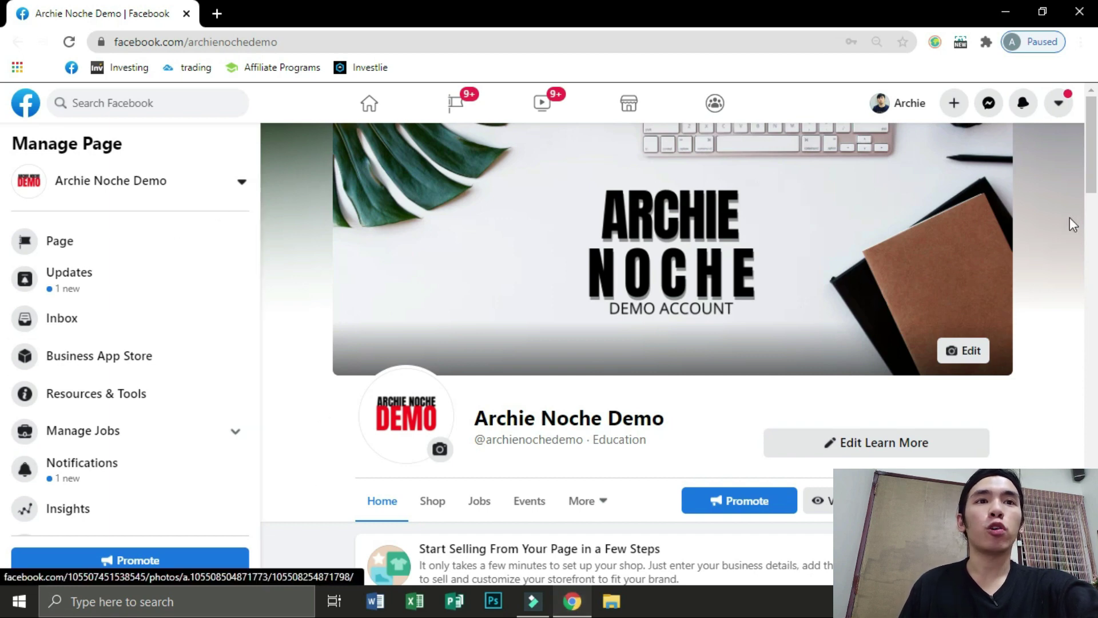
pyautogui.scroll(-2, 926, 400)
pyautogui.click(972, 420)
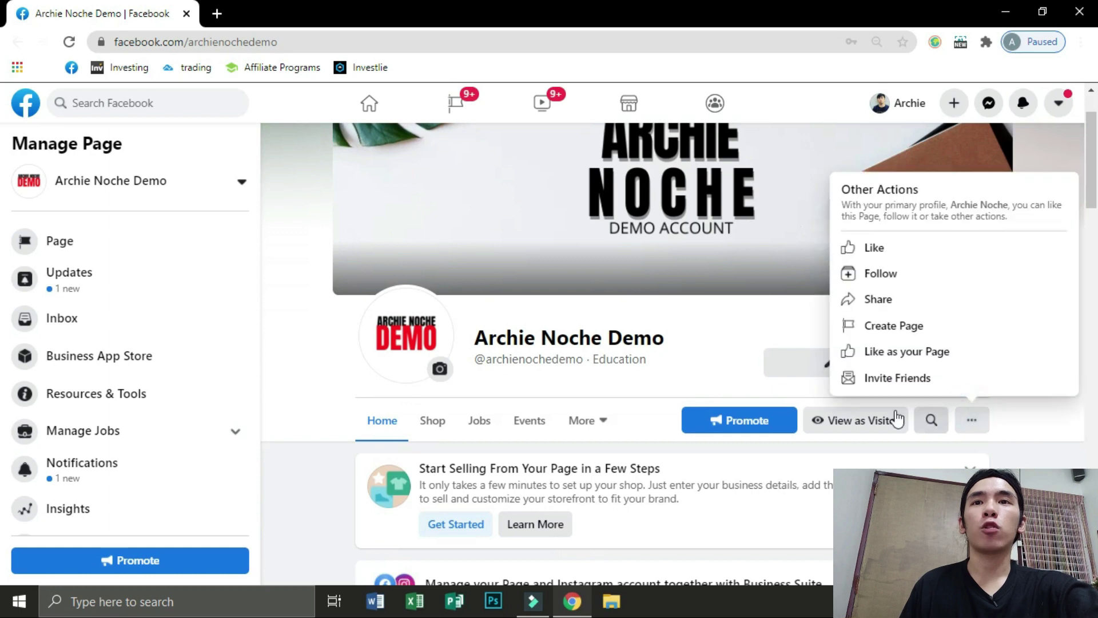
pyautogui.click(875, 420)
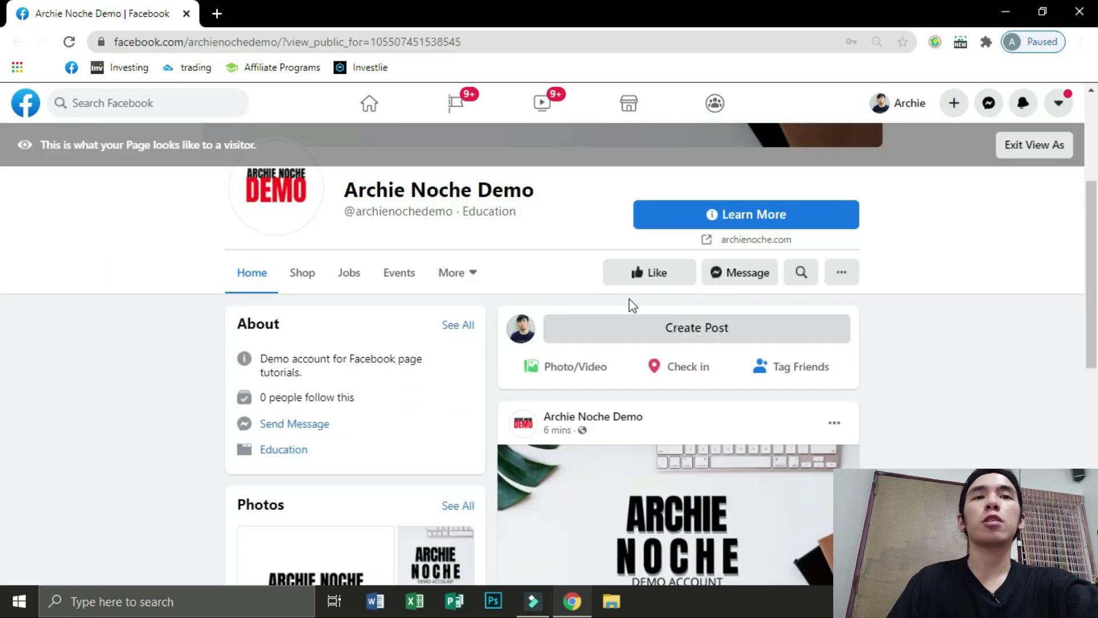
# Examine the visitor view of the Page, including its cover, About, Photos and Page Transparency sections and its posts.
pyautogui.scroll(-1, 589, 284)
pyautogui.scroll(5, 535, 256)
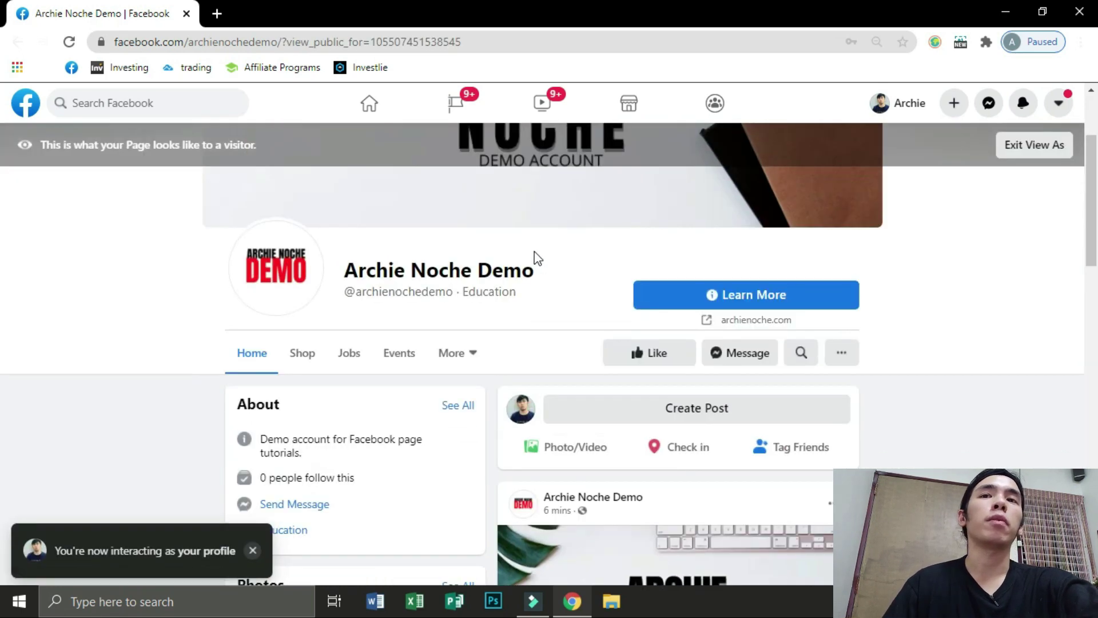
pyautogui.scroll(-1, 573, 256)
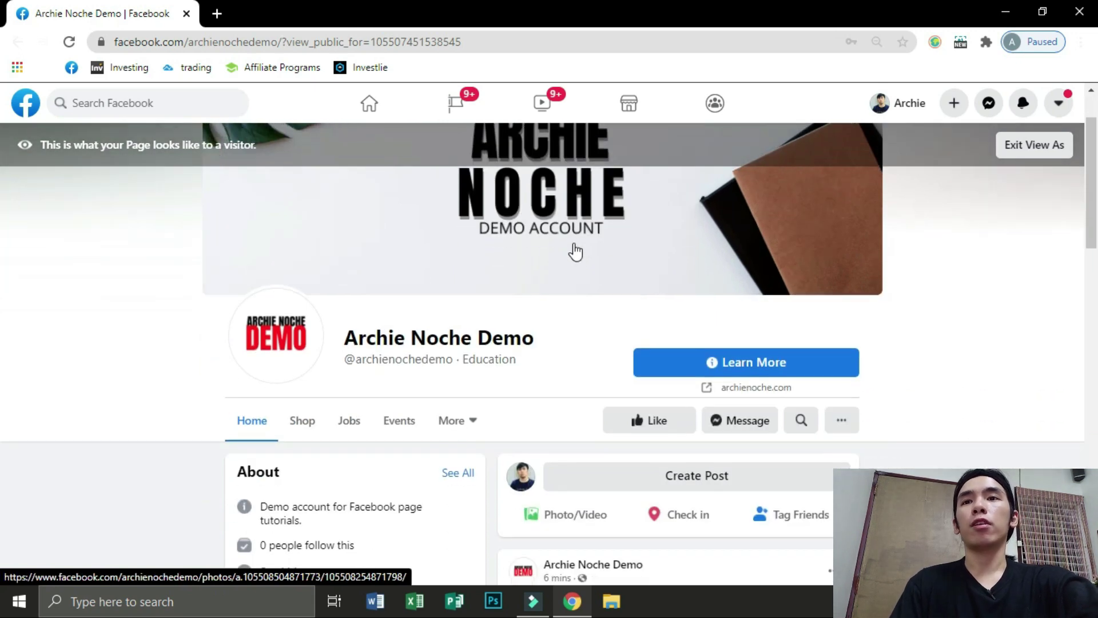
pyautogui.scroll(-2, 826, 290)
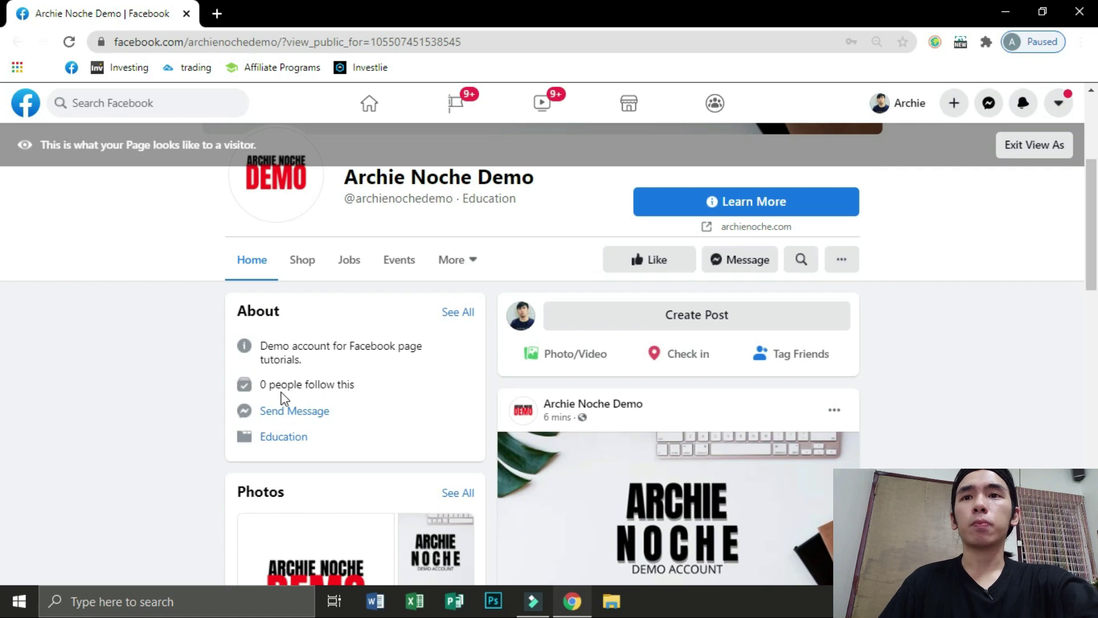
pyautogui.scroll(-2, 426, 394)
pyautogui.scroll(-4, 362, 378)
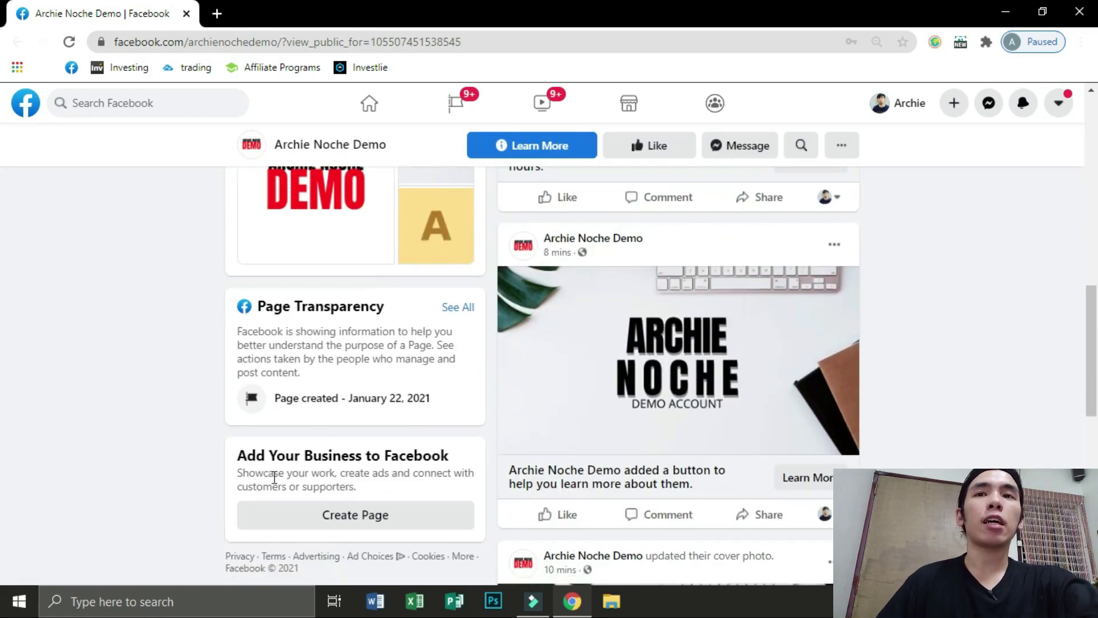
pyautogui.scroll(5, 730, 333)
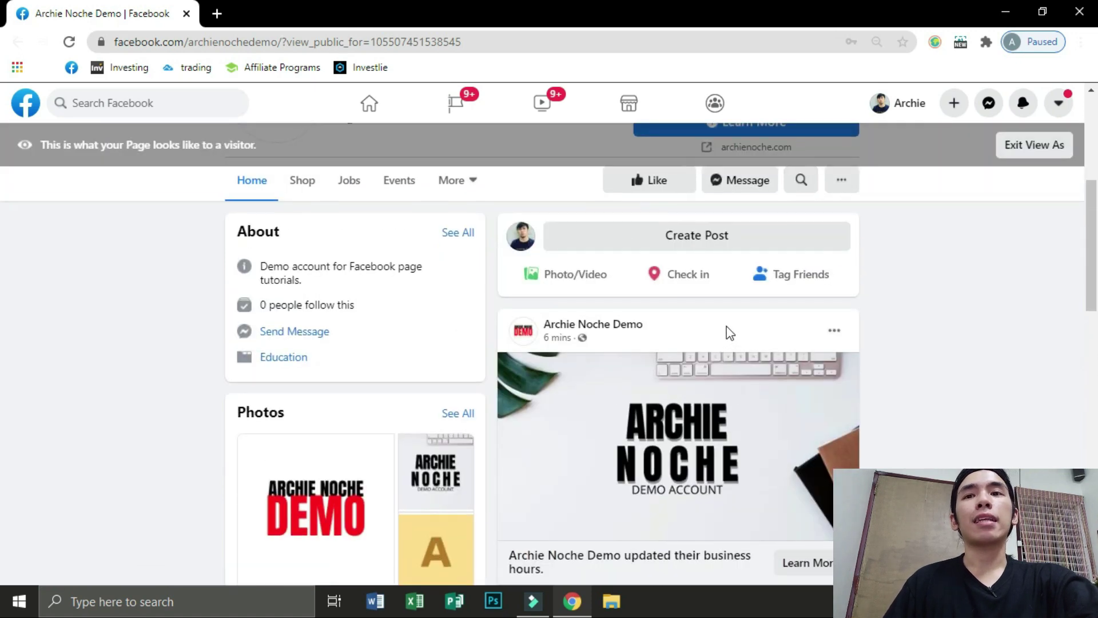
# Review the header and About section of the visitor view and return to managing the Page.
pyautogui.scroll(4, 800, 326)
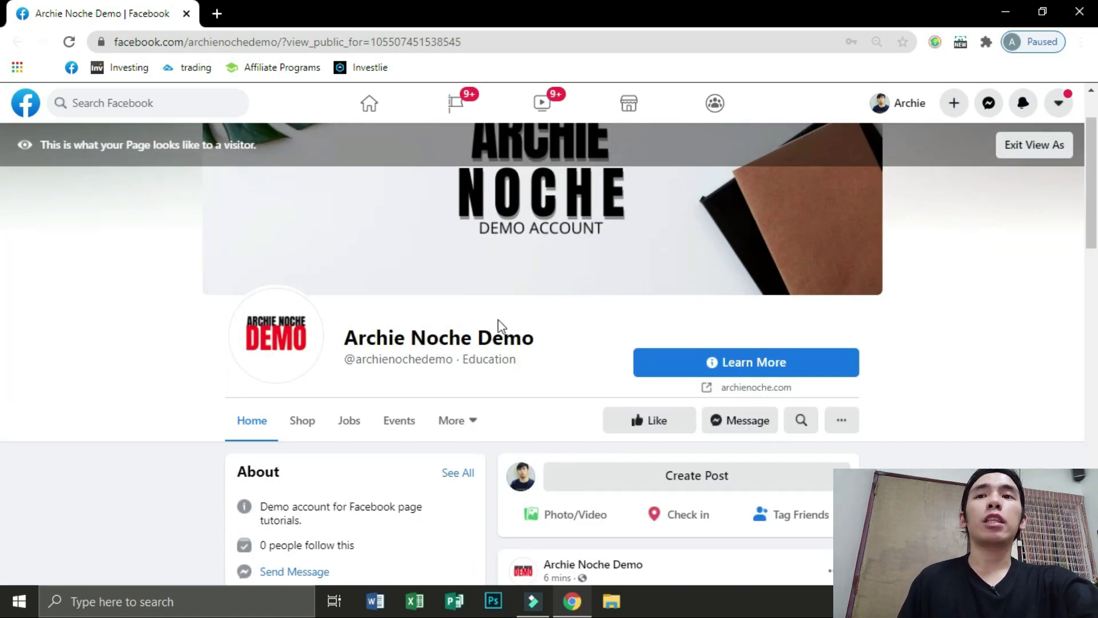
pyautogui.scroll(-3, 430, 324)
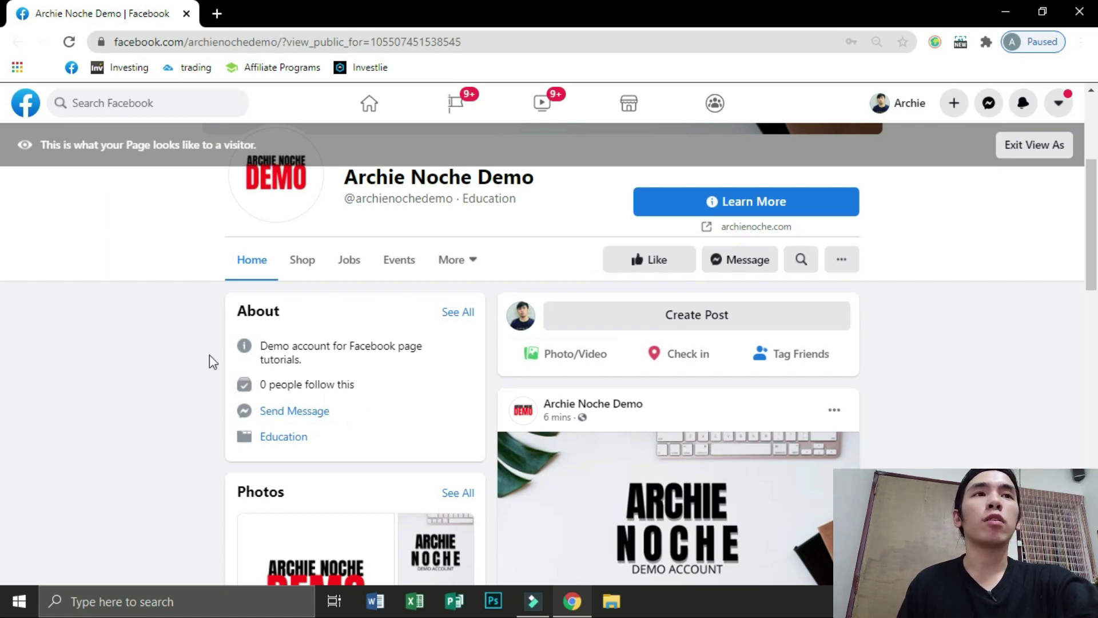
pyautogui.click(1029, 149)
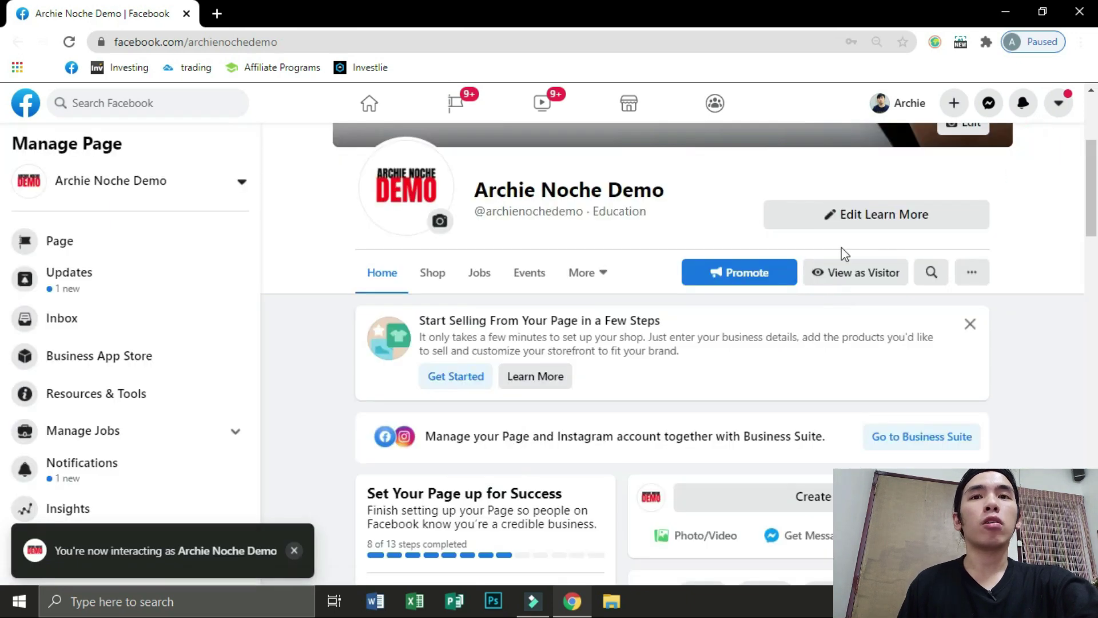
# Find the Invite Friends to Like Your Page section and open the full list of friends.
pyautogui.scroll(-6, 544, 321)
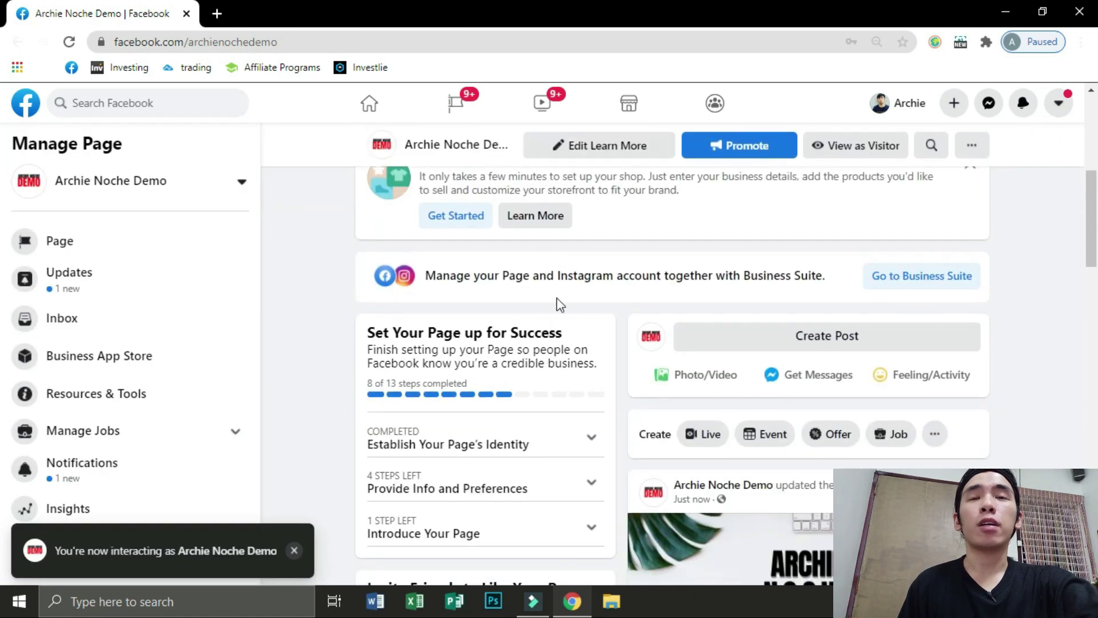
pyautogui.scroll(-3, 612, 268)
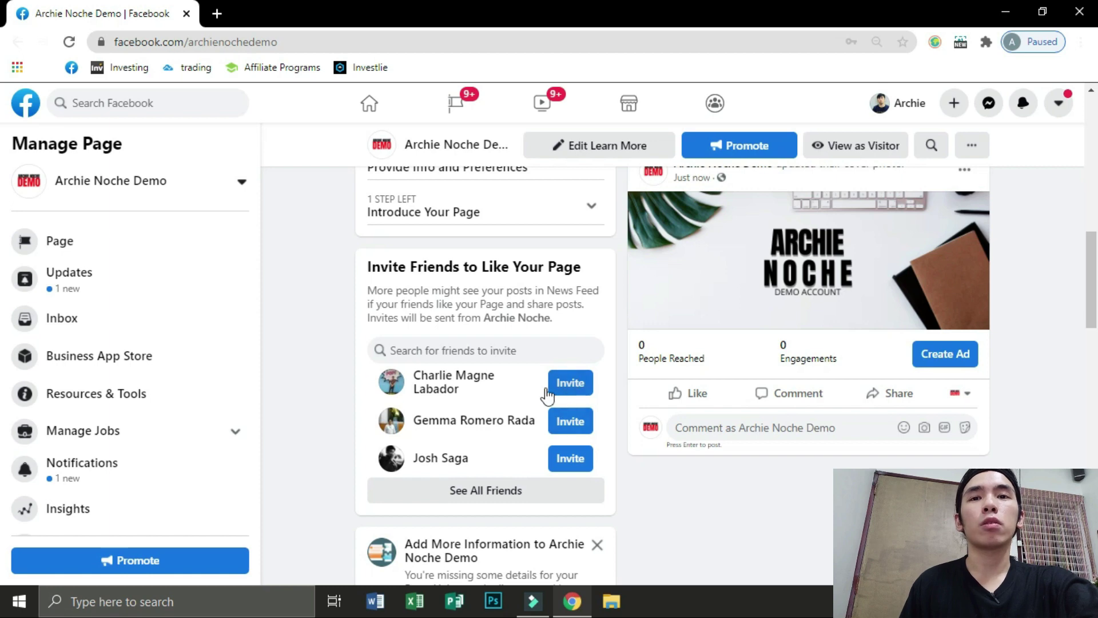
pyautogui.scroll(-3, 550, 423)
pyautogui.scroll(2, 588, 365)
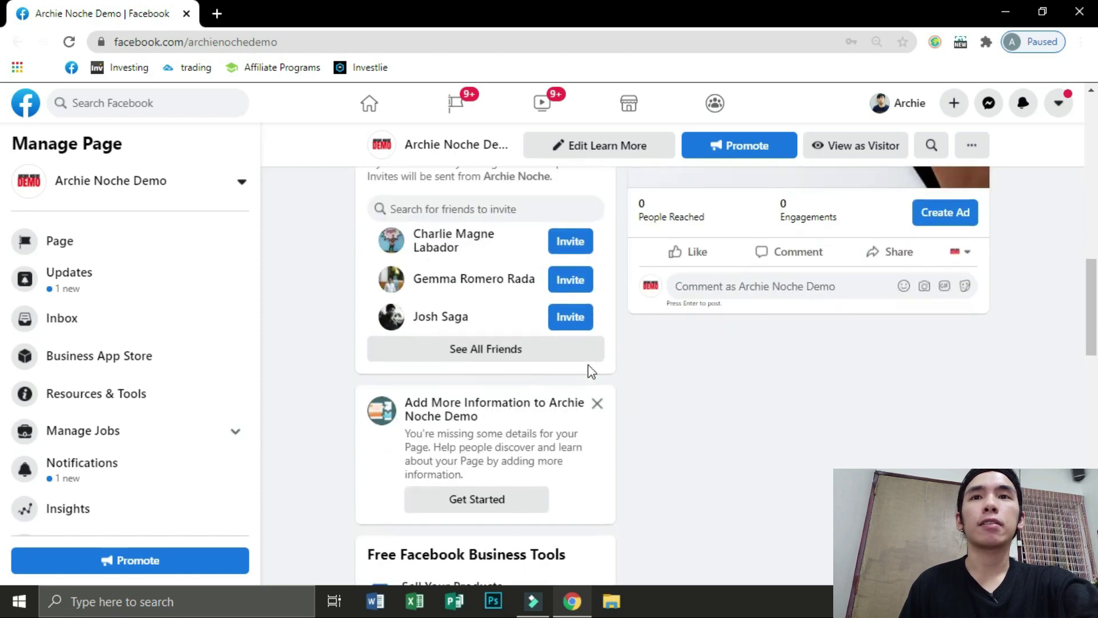
pyautogui.click(489, 415)
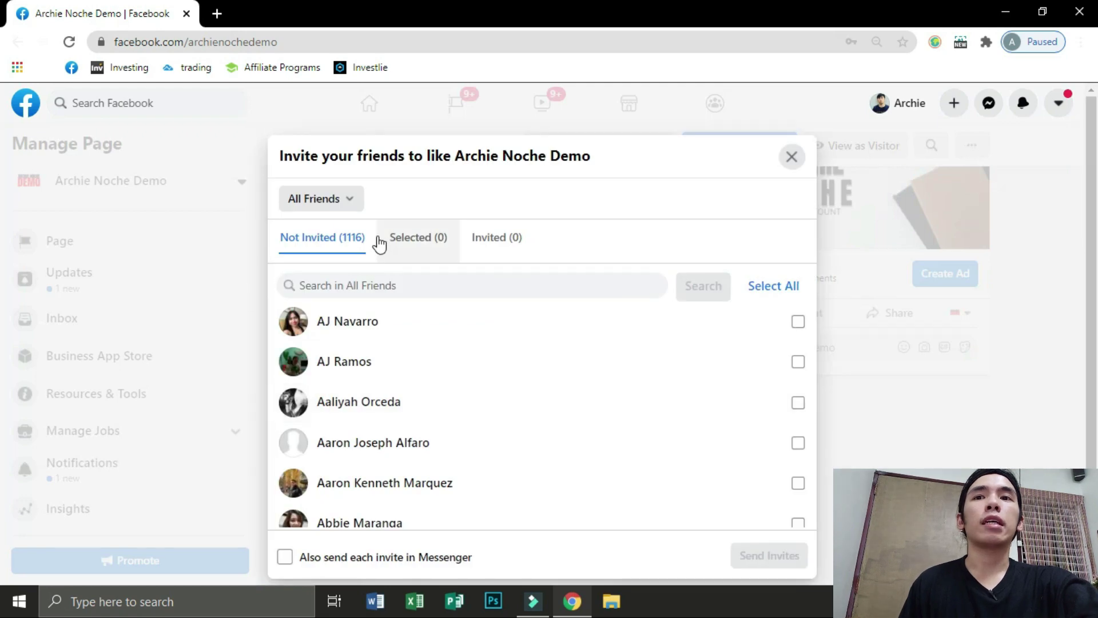
# Look through the friends list, select all friends and close the invitation dialog without sending the invites.
pyautogui.scroll(-3, 466, 341)
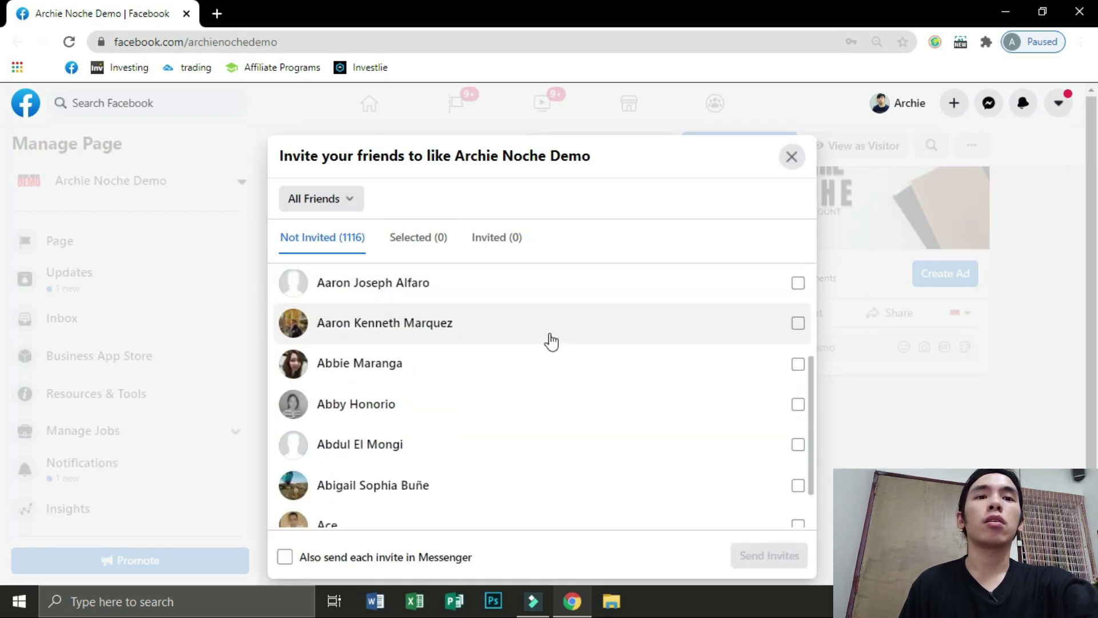
pyautogui.scroll(2, 554, 341)
pyautogui.scroll(-1, 732, 321)
pyautogui.scroll(2, 727, 336)
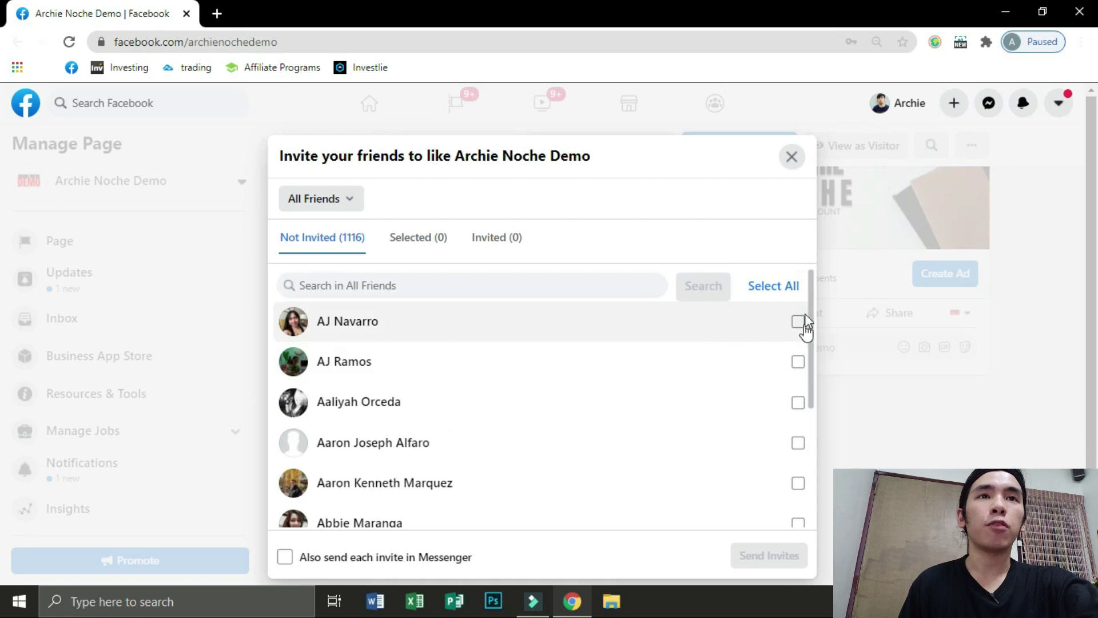
pyautogui.click(770, 286)
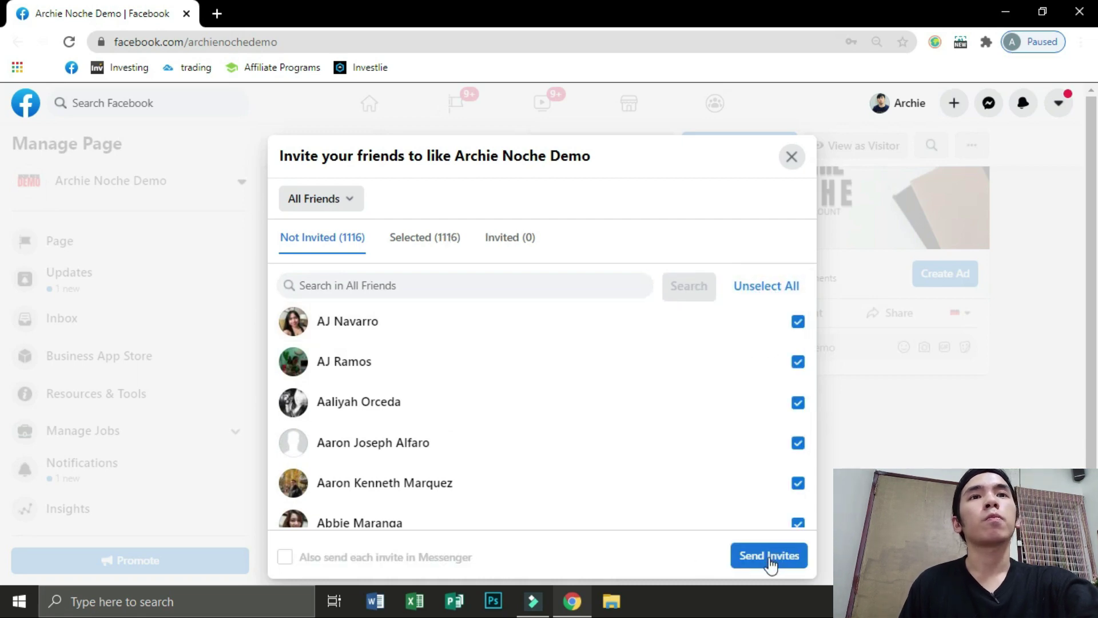
pyautogui.click(790, 156)
pyautogui.scroll(5, 728, 404)
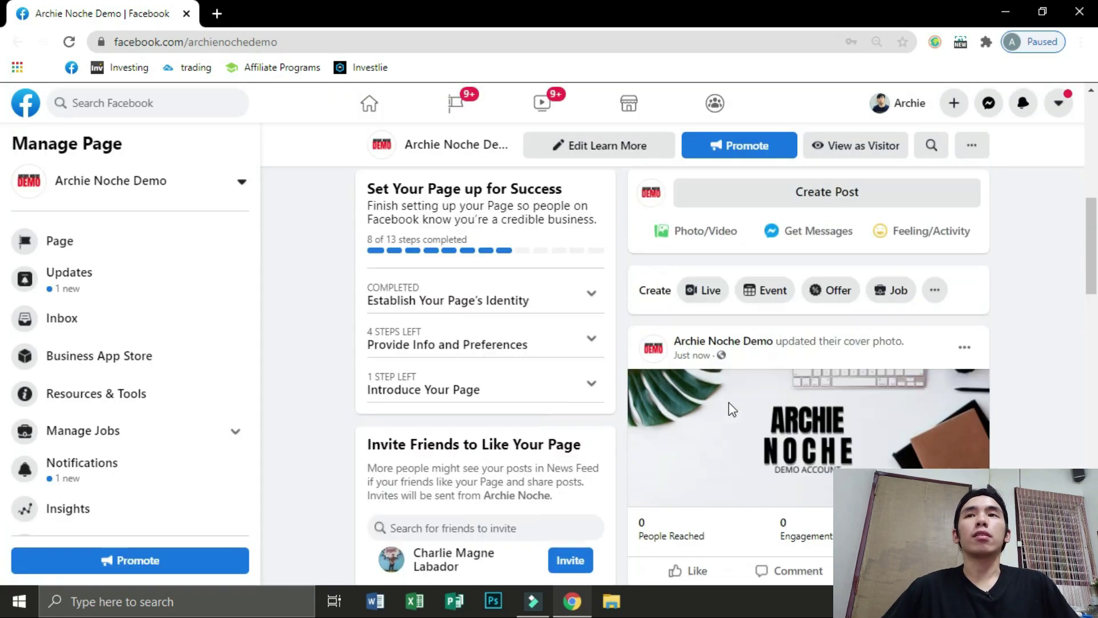